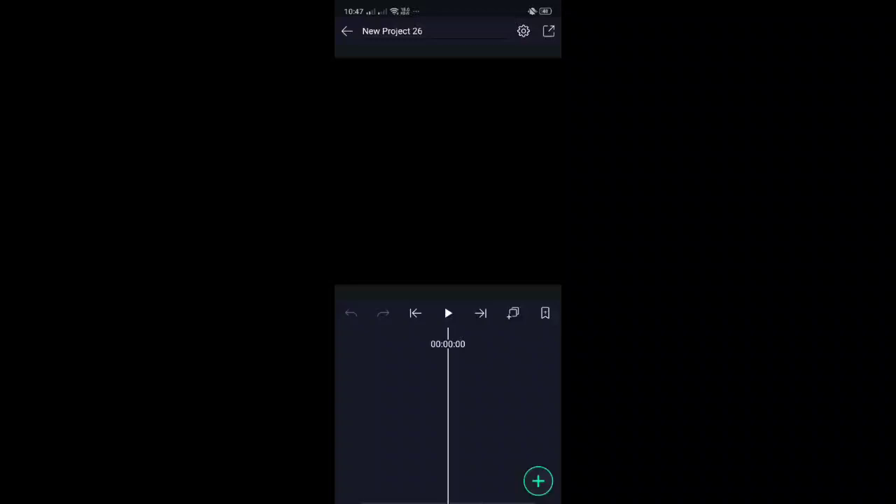
Add a centre-aligned text layer reading 'Hatdog'
left_click(536, 481)
left_click(404, 368)
left_click(522, 335)
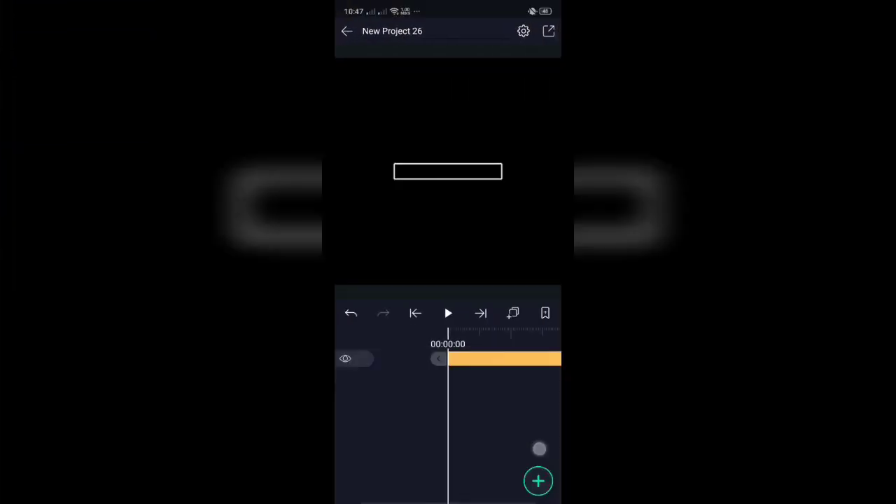
left_click(501, 172)
left_click(352, 443)
type("Ha")
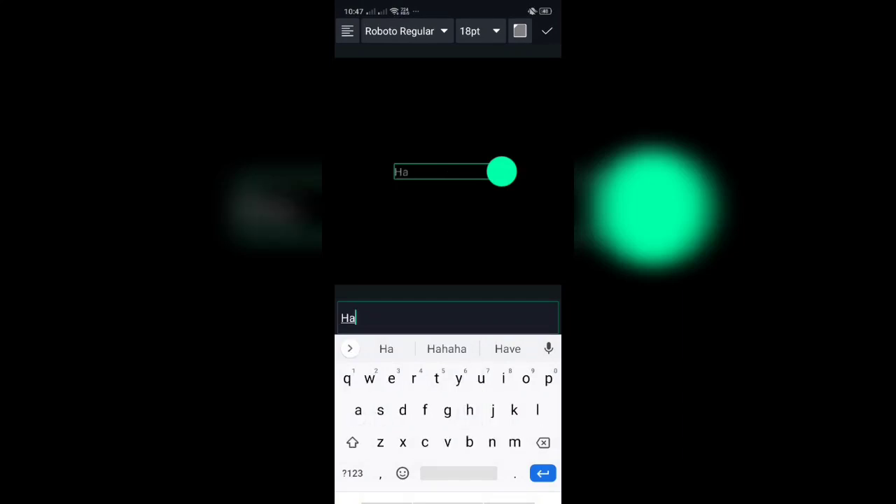
type("tdog")
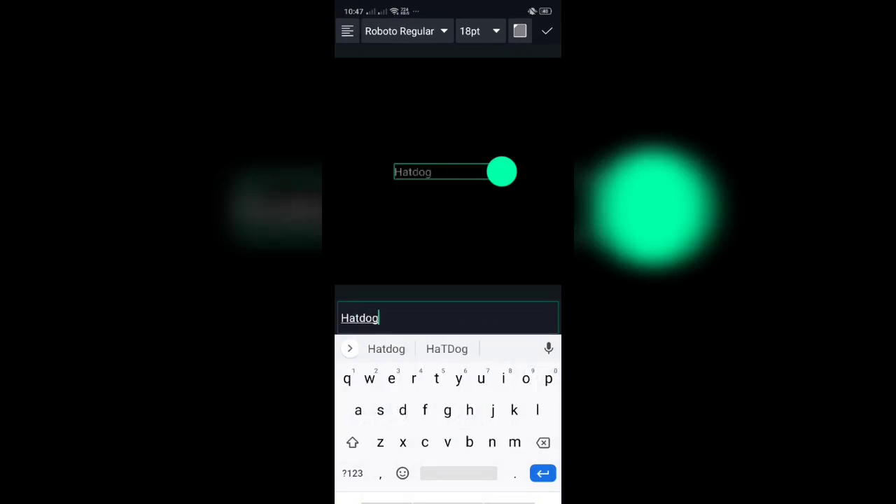
left_click(347, 30)
Turn off low-quality preview in the settings
type("mo")
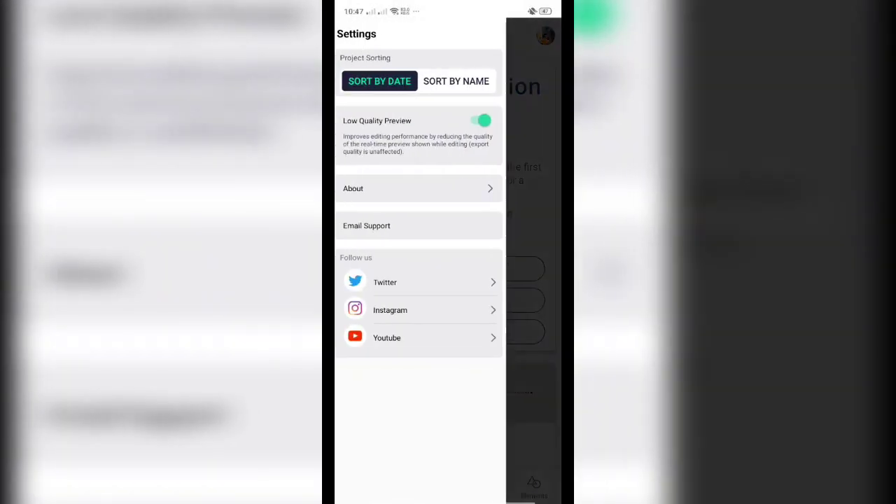
left_click(483, 120)
left_click(535, 210)
Reopen New Project 26 and zoom the timeline to fit the Hatdog clip
left_click(492, 483)
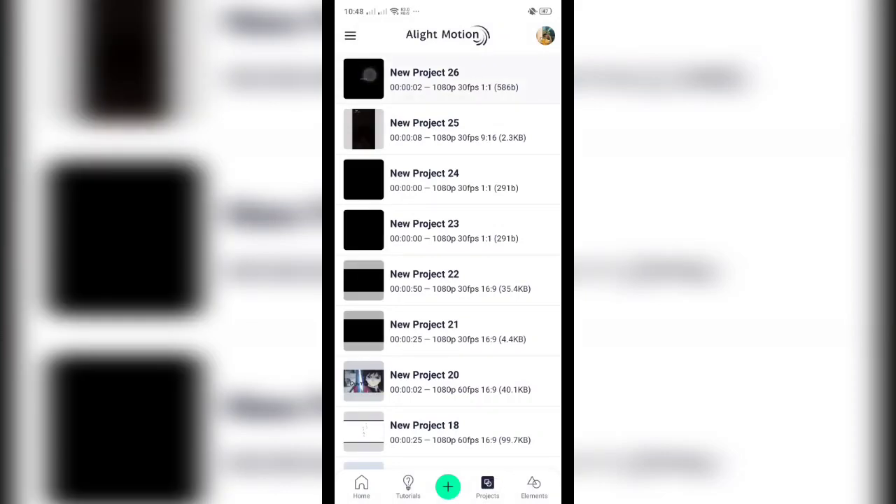
left_click(434, 75)
left_click_drag(495, 436, 386, 419)
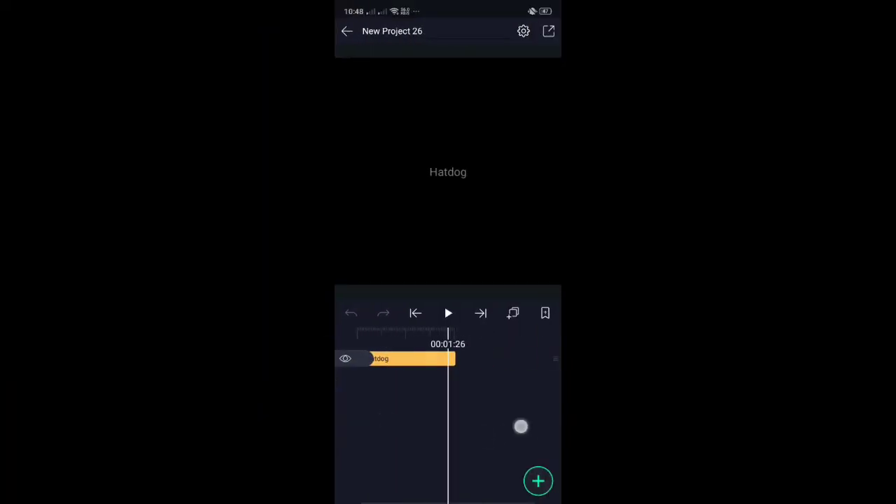
mouse_move(503, 429)
left_mouse_down()
mouse_move(522, 428)
mouse_move(518, 434)
left_mouse_up()
mouse_move(479, 369)
left_mouse_down()
mouse_move(536, 359)
mouse_move(497, 442)
left_mouse_up()
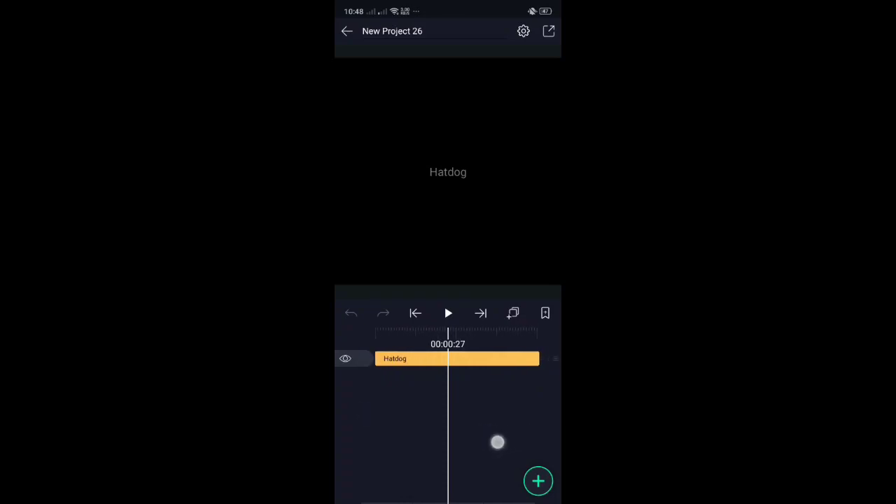
Replace the Hatdog text with 'Wala lang'
left_click(483, 359)
left_click(498, 395)
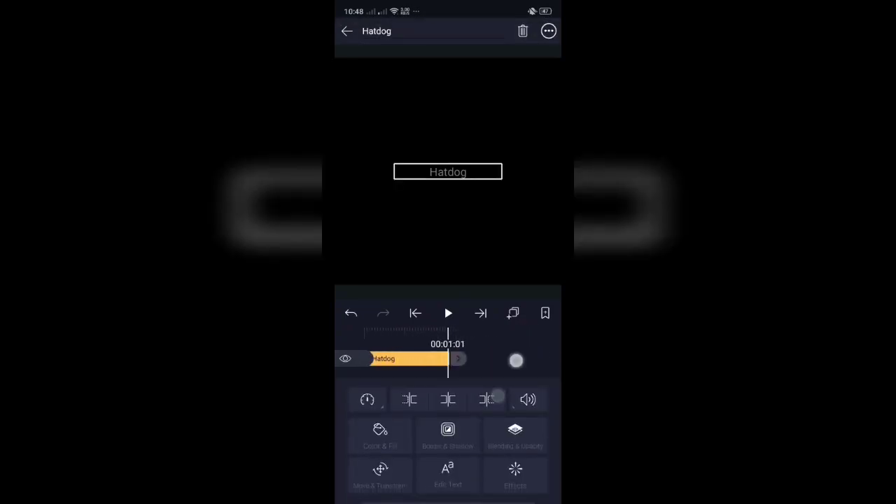
left_click(482, 359)
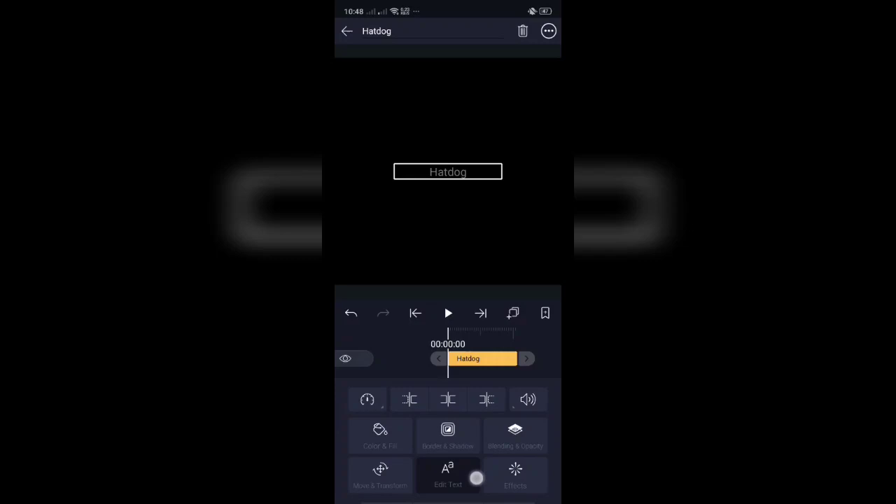
left_click(476, 476)
key("BackSpace")
key("BackSpace")
key("BackSpace")
key("BackSpace")
key("BackSpace")
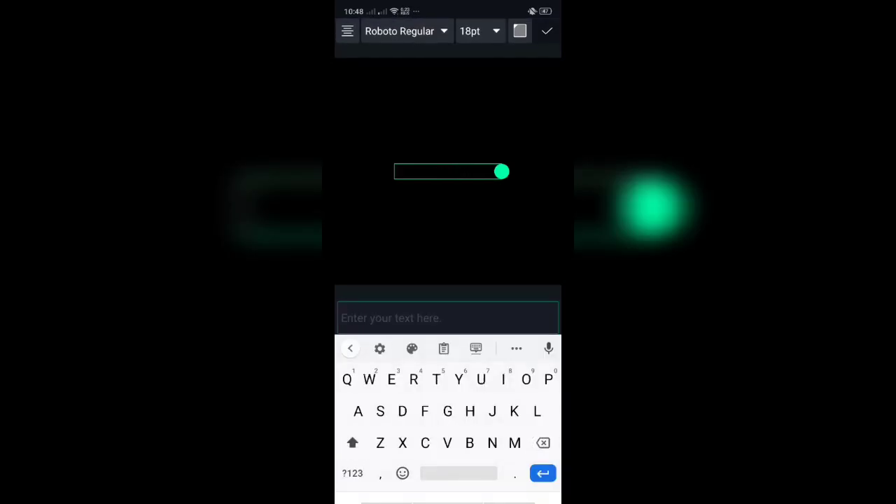
type("Wala lang")
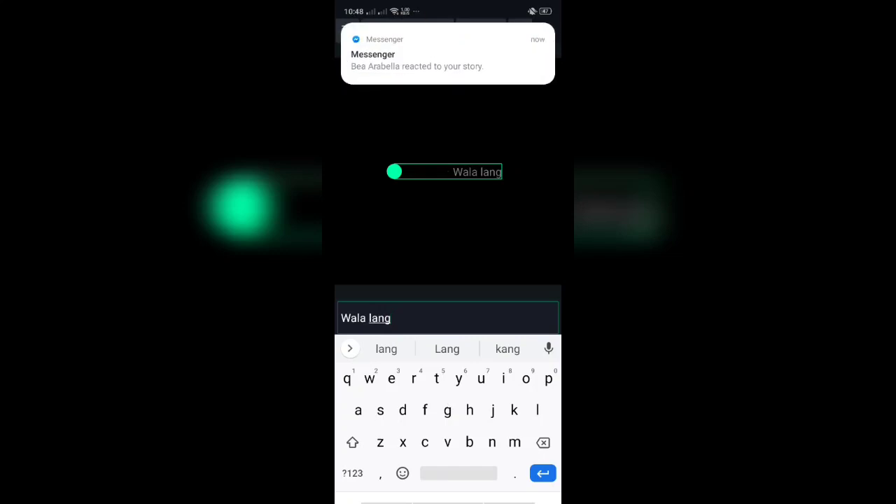
Style the text as white 48pt Crimson Bold and confirm the edit
left_click_drag(420, 52, 419, 26)
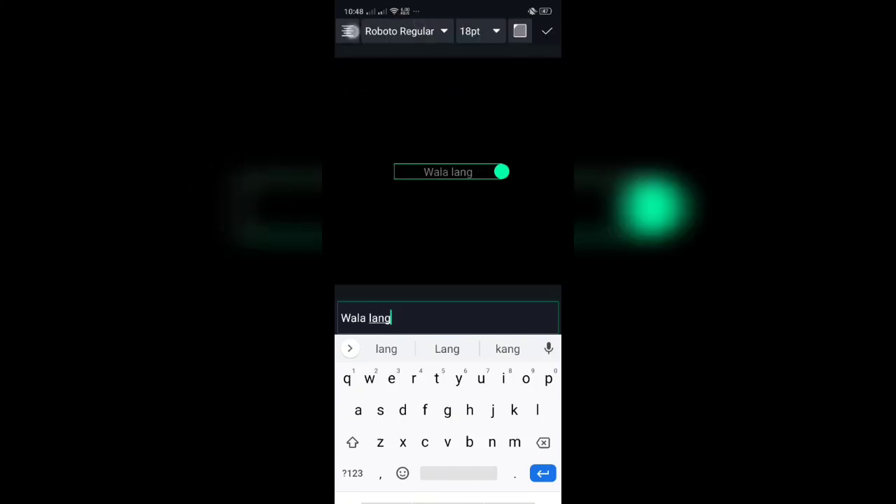
left_click(422, 22)
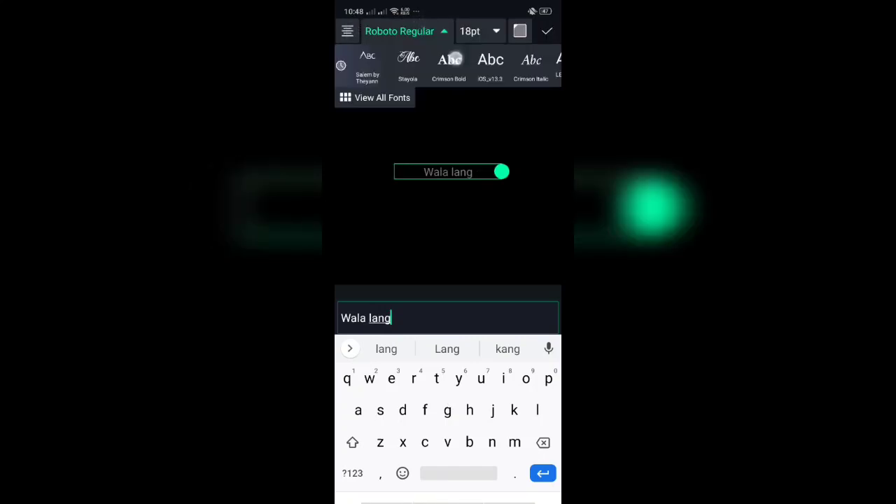
left_click(455, 59)
left_click(490, 24)
left_click_drag(430, 56, 490, 57)
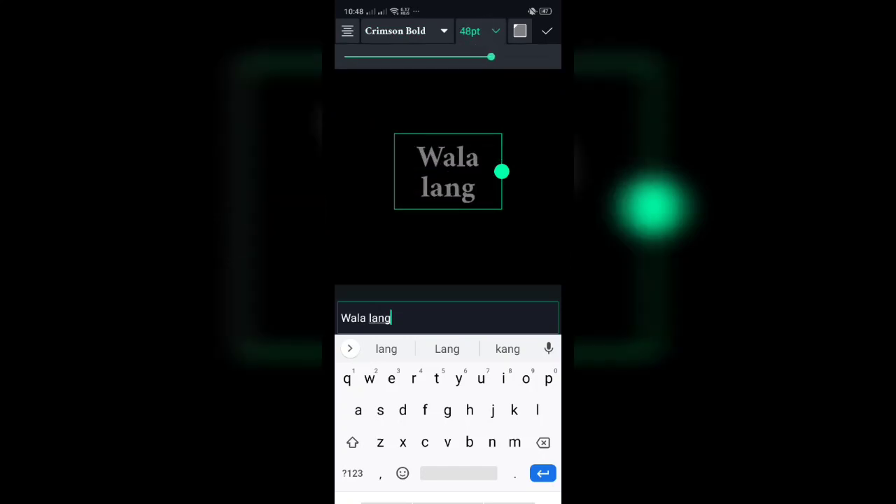
left_click(479, 31)
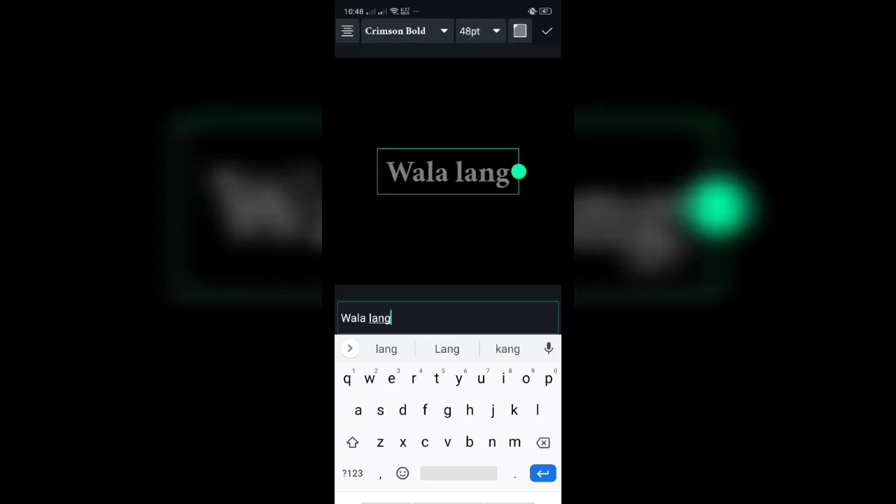
left_click(519, 31)
left_click(401, 92)
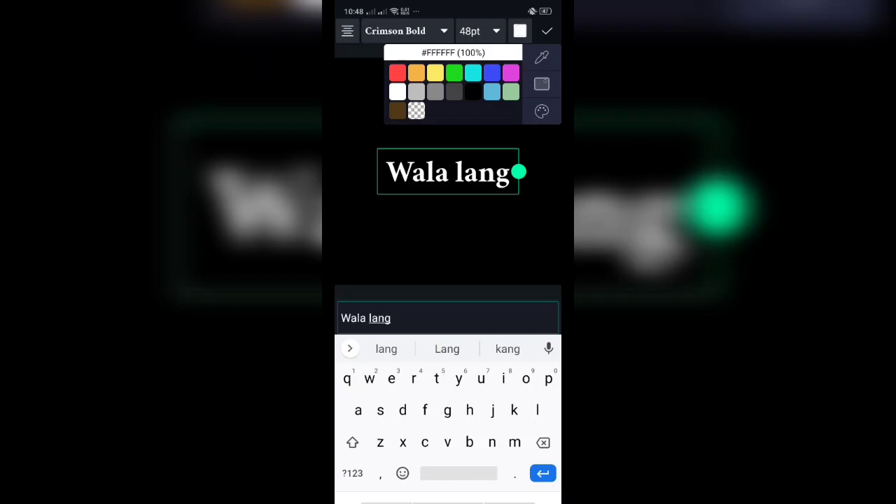
left_click(547, 31)
Extend the Wala lang clip's duration by dragging its end
scroll(448, 420, "up", 3)
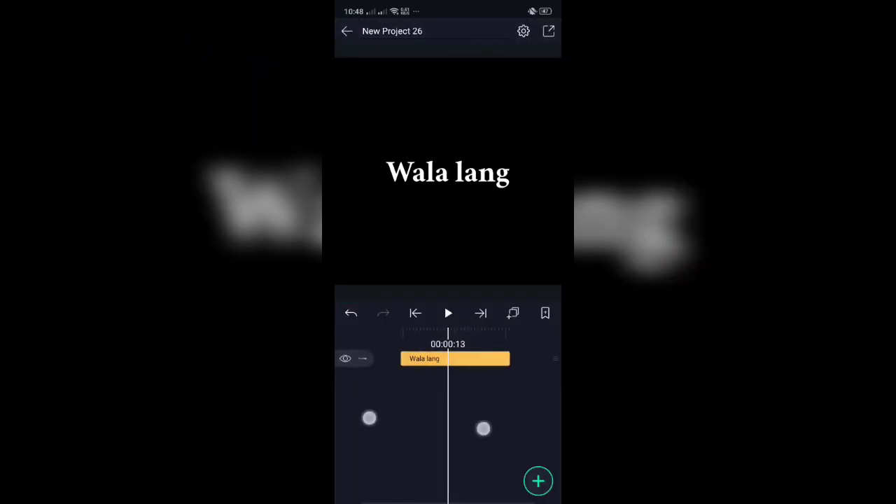
scroll(430, 426, "down", 3)
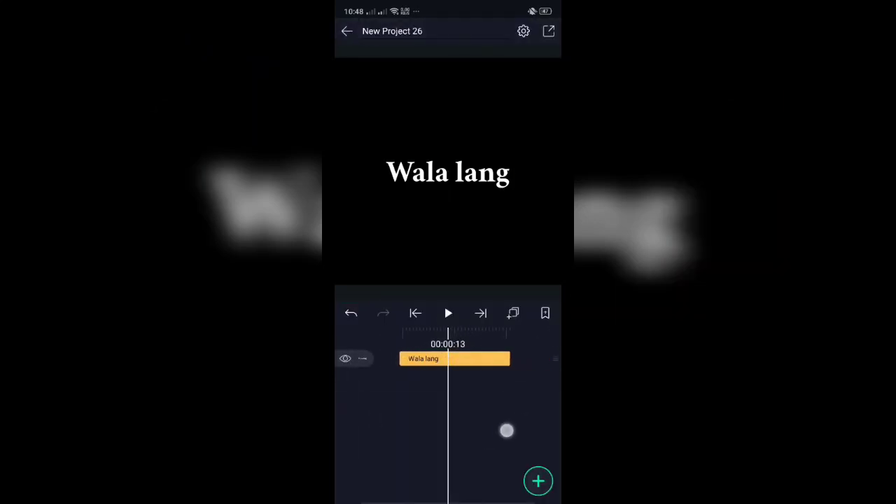
left_click_drag(506, 430, 472, 435)
left_click(410, 358)
left_click_drag(452, 358, 516, 358)
left_click(448, 434)
Duplicate the Wala lang clip onto a second track
scroll(448, 420, "down", 2)
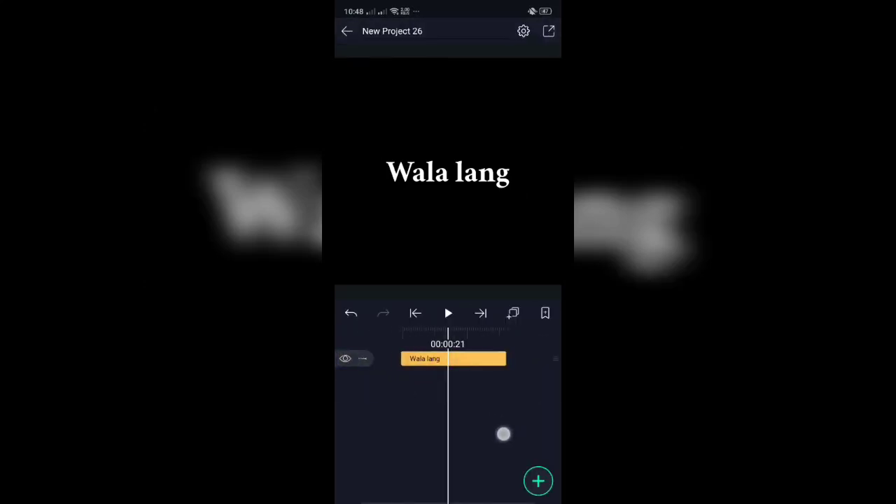
left_click(468, 359)
left_click(522, 420)
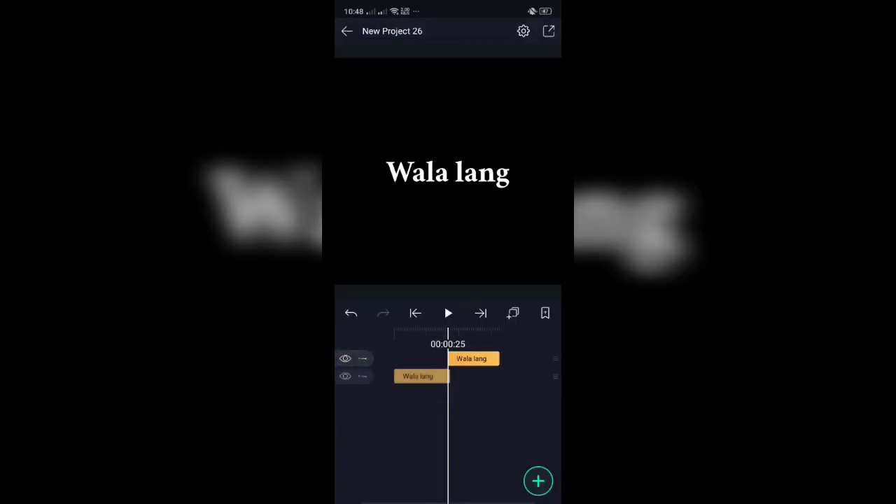
scroll(446, 405, "up", 3)
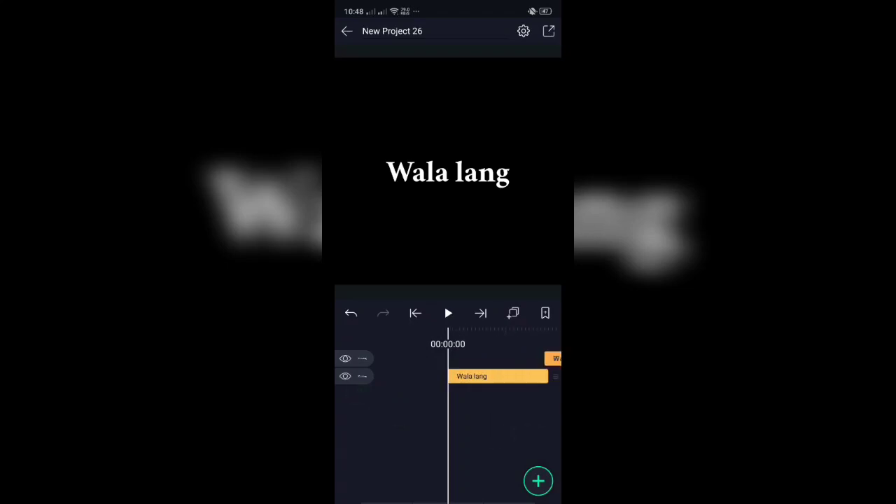
Add a purple Rectangle 1 shape layer over the text
left_click(538, 480)
left_click(356, 479)
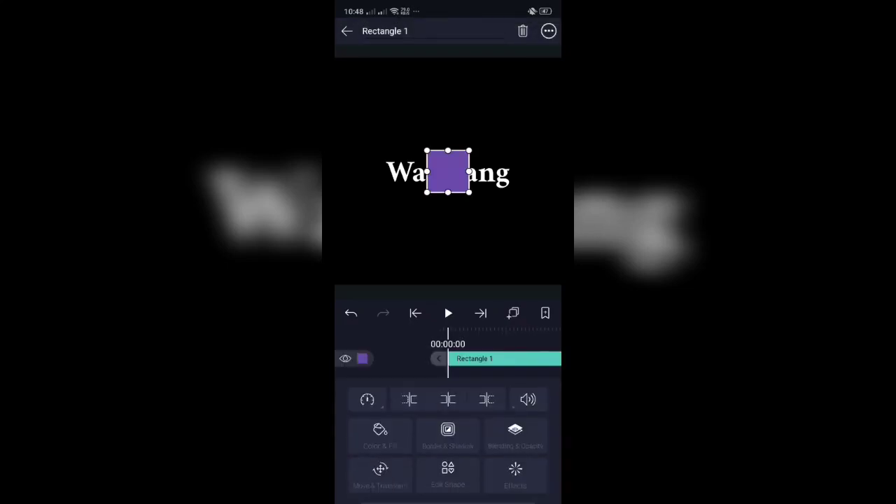
left_click(483, 436)
left_click_drag(514, 353, 490, 352)
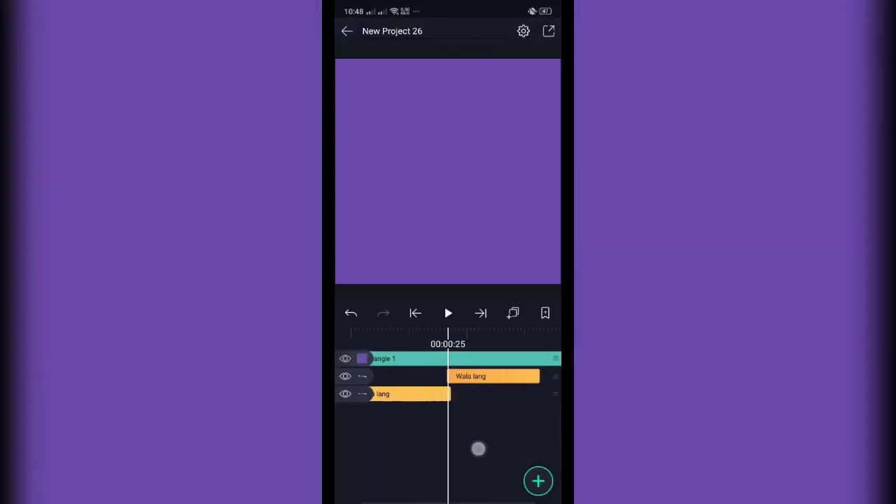
left_click(472, 371)
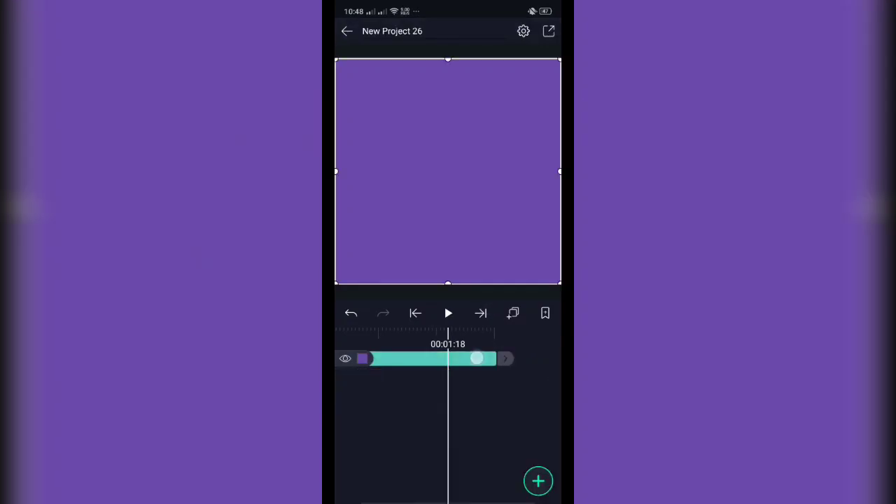
left_click(466, 412)
mouse_move(467, 412)
left_mouse_down()
mouse_move(508, 412)
mouse_move(420, 413)
left_mouse_up()
left_click_drag(448, 386, 518, 385)
Trim the start of the second Rectangle 1 clip to match the later Wala lang
left_click(474, 376)
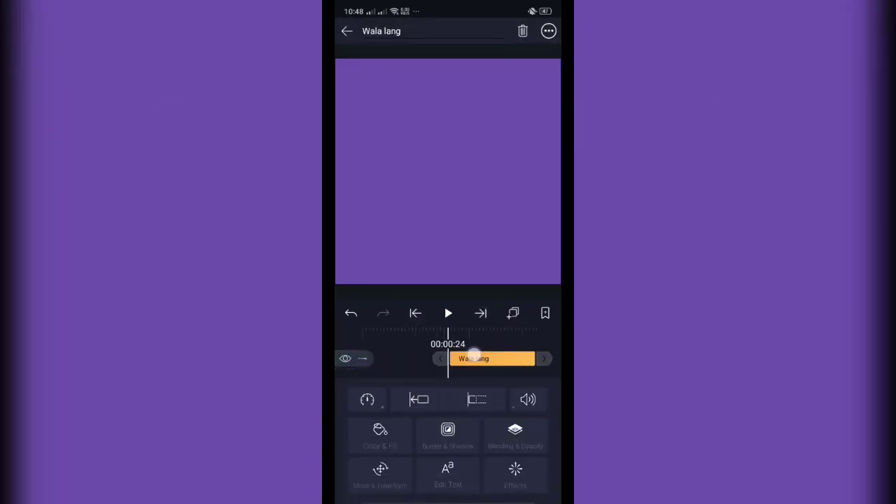
left_click(473, 357)
left_click(488, 418)
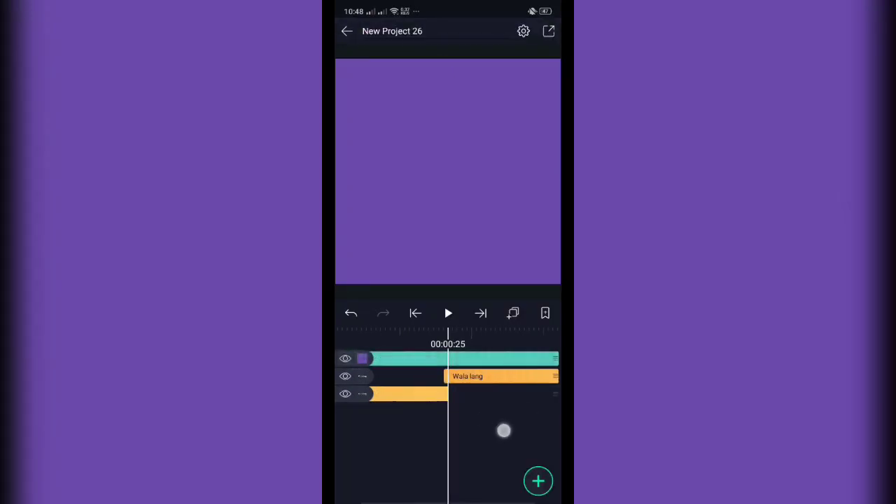
left_click(492, 376)
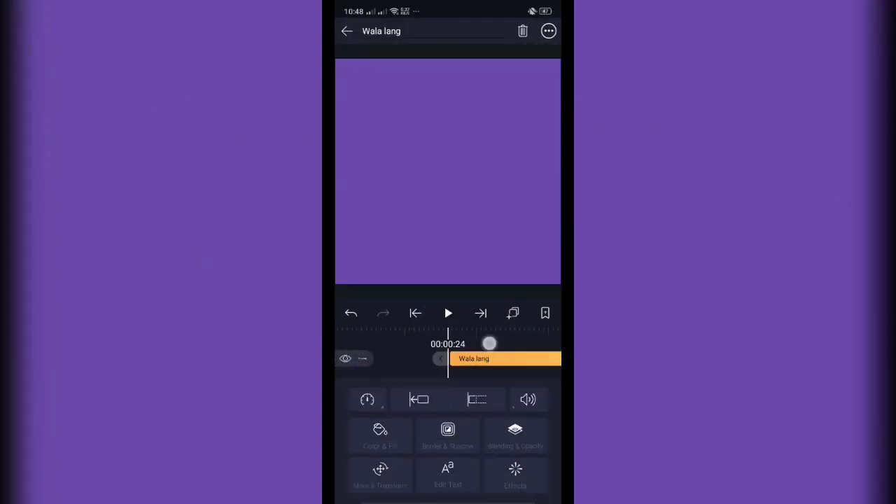
left_click(489, 344)
left_click(469, 357)
left_click(480, 358)
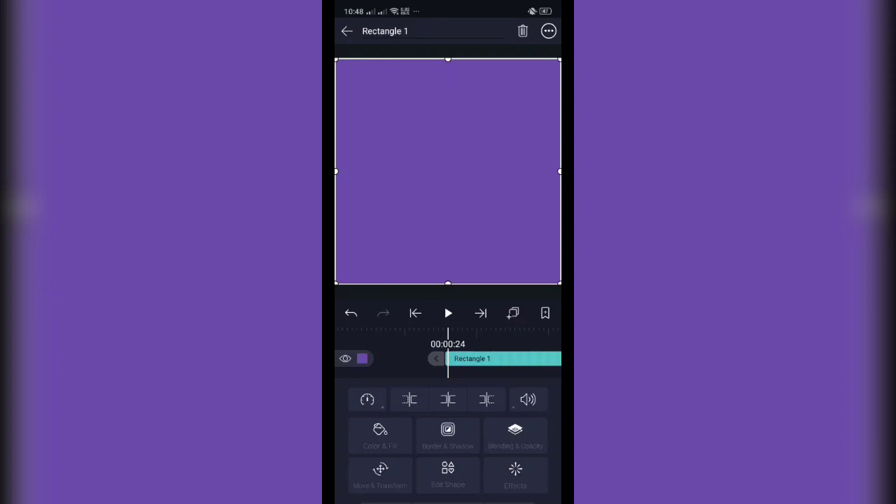
left_click_drag(435, 358, 447, 406)
left_click(480, 356)
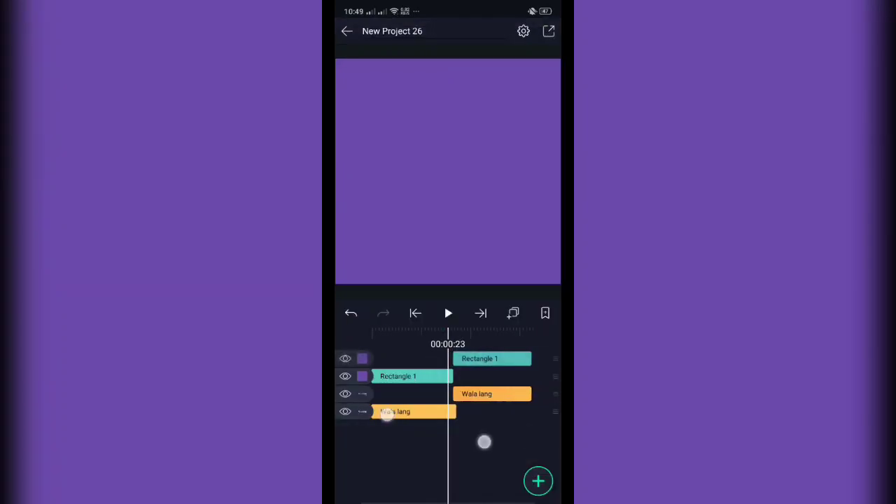
left_click_drag(483, 441, 487, 441)
Move the earlier Rectangle 1 down a row, directly above its Wala lang text
left_click_drag(530, 378, 529, 393)
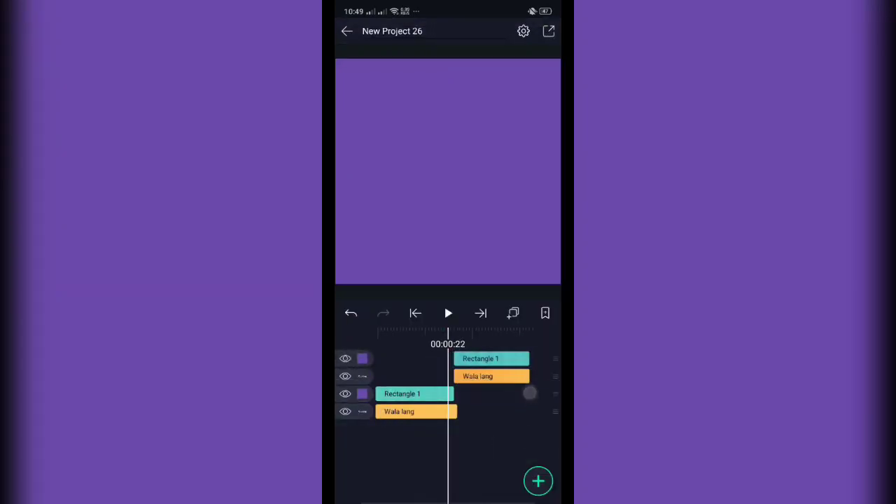
scroll(436, 440, "down", 3)
left_click_drag(506, 443, 508, 441)
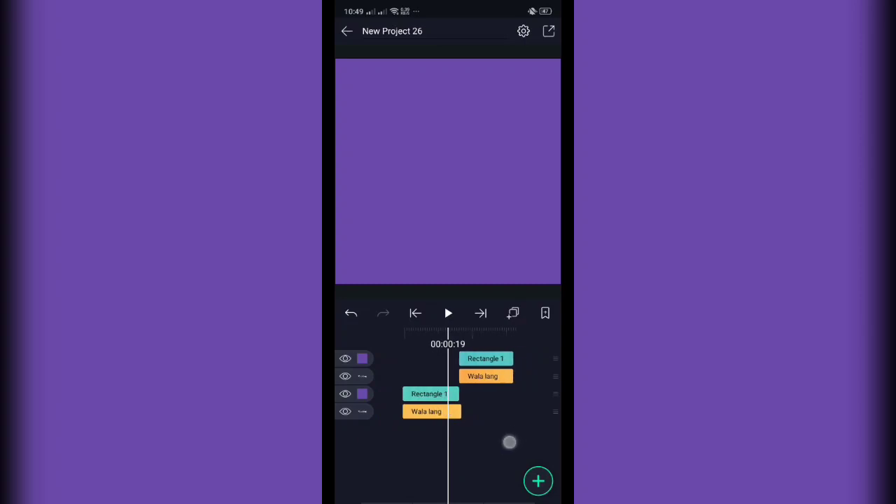
left_click(430, 394)
left_click(496, 347)
left_click(461, 410)
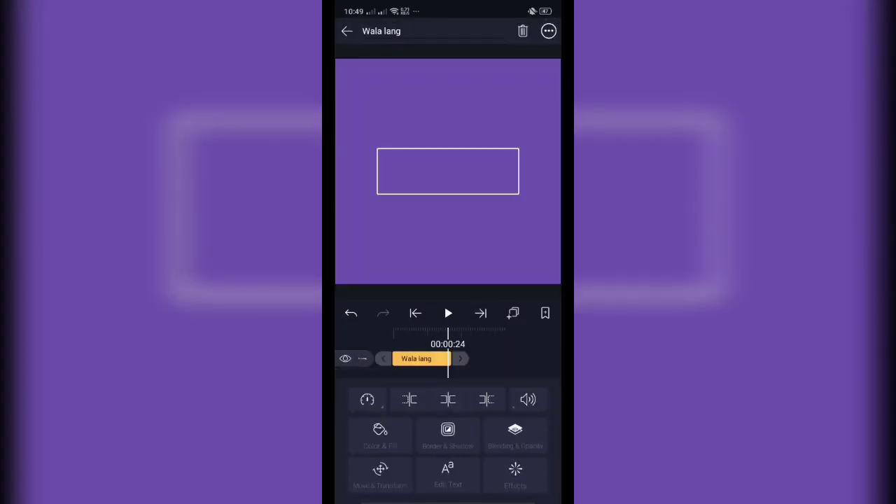
left_click(482, 396)
mouse_move(526, 430)
left_mouse_down()
mouse_move(489, 431)
mouse_move(529, 453)
mouse_move(494, 457)
mouse_move(501, 443)
left_mouse_up()
Group each Rectangle 1 with its Wala lang layer into Group and Mask 1 and 2
left_click(359, 357)
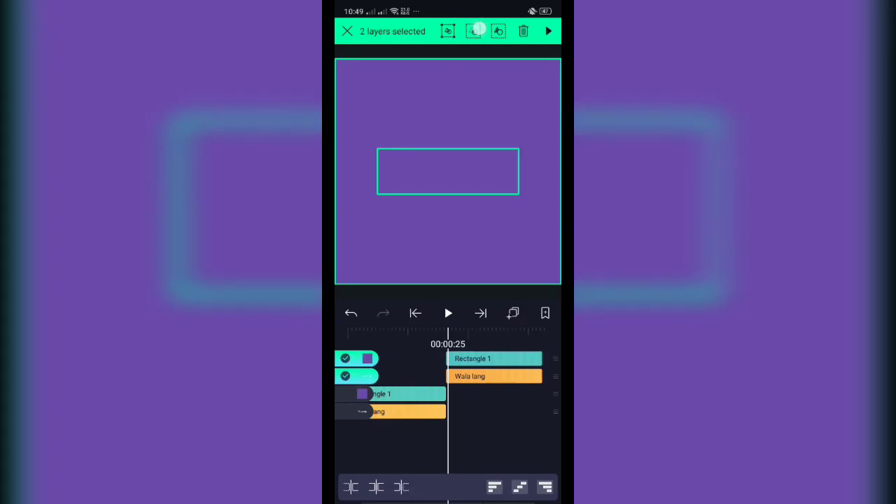
left_click(475, 30)
left_click_drag(488, 434, 517, 435)
left_click(351, 379)
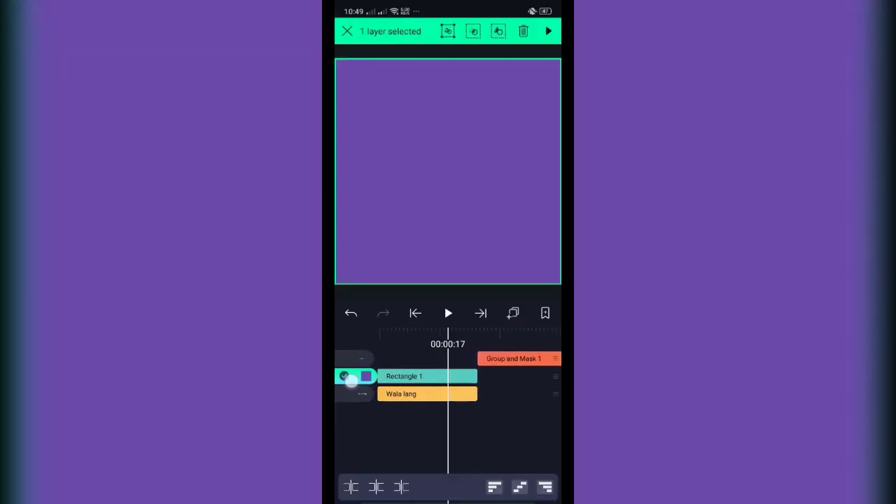
left_click(472, 30)
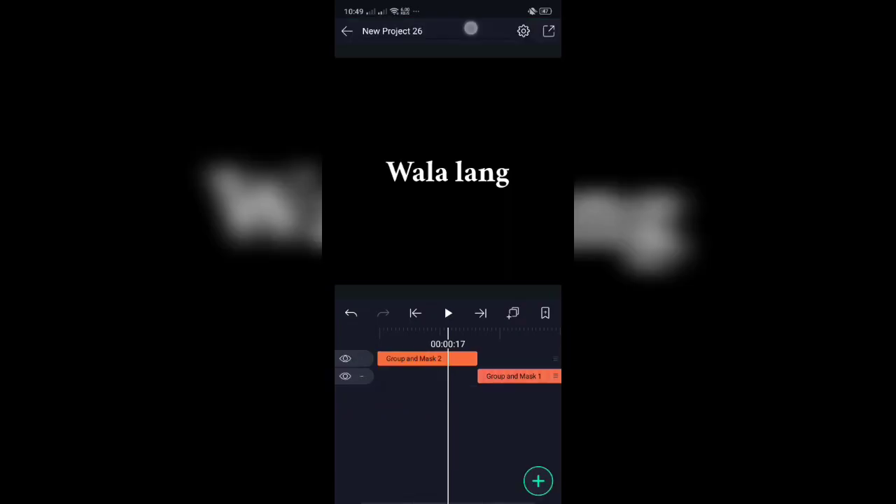
mouse_move(488, 441)
left_mouse_down()
mouse_move(511, 426)
mouse_move(488, 434)
left_mouse_up()
Inside Group and Mask 1, retype the text as 'mema lang'
left_click(455, 376)
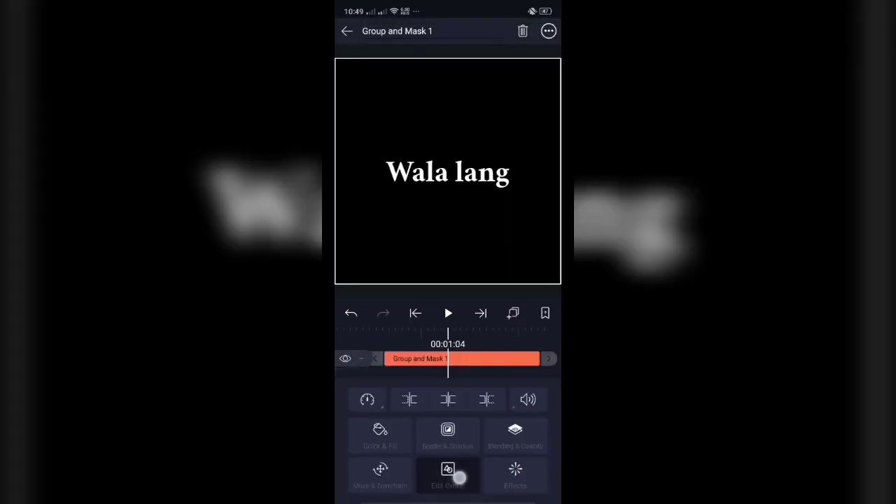
left_click(456, 473)
left_click(448, 383)
left_click(448, 431)
key("BackSpace")
key("BackSpace")
key("BackSpace")
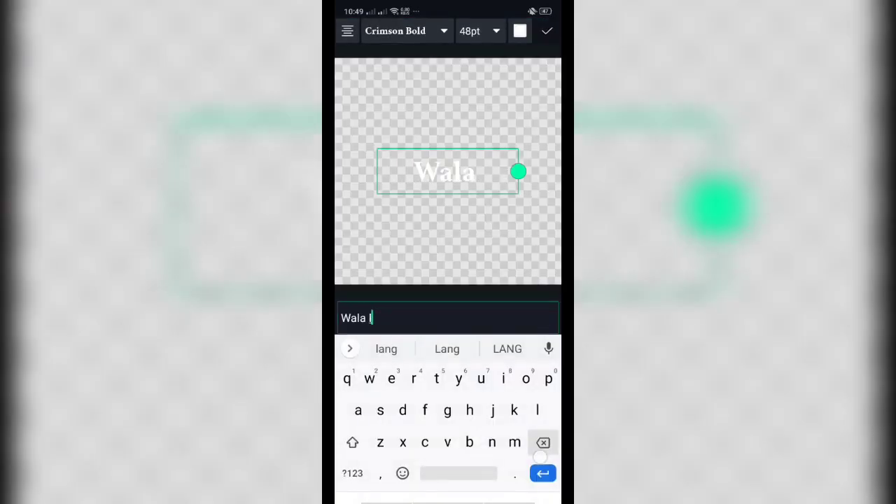
key("BackSpace")
key("BackSpace")
key("BackSpace")
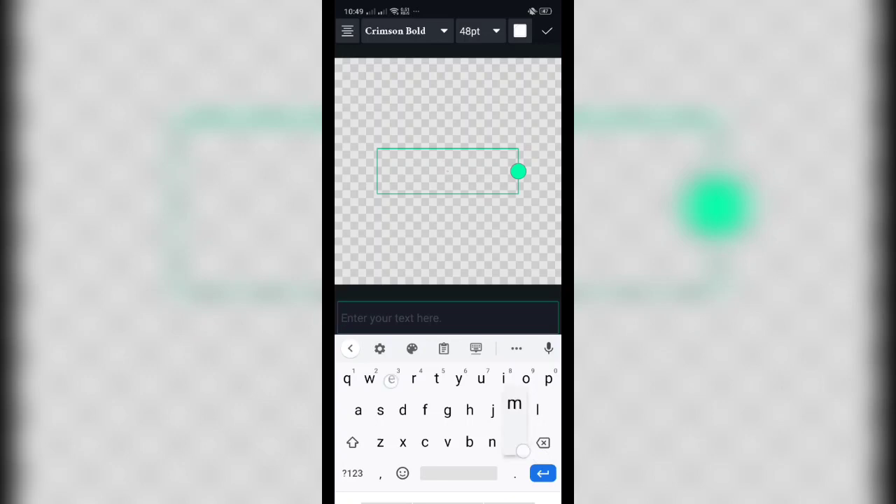
type("meme")
key("BackSpace")
type("a")
key("BackSpace")
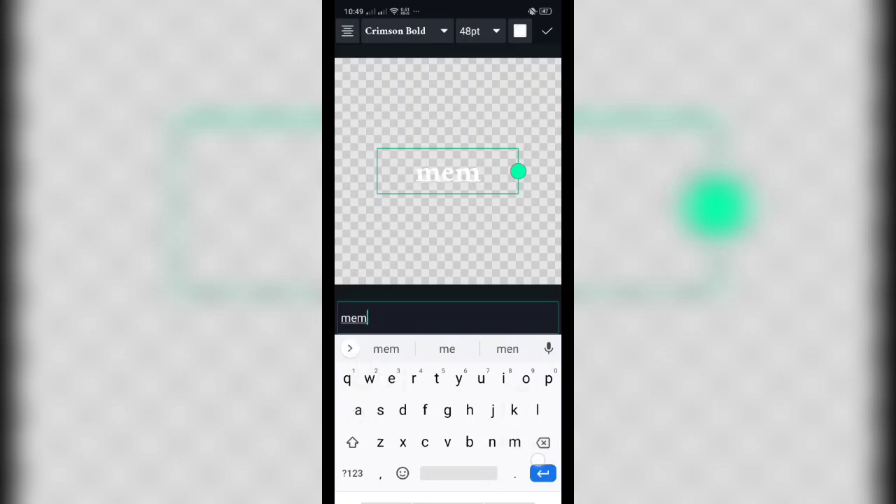
type("l")
key("BackSpace")
type("a lang")
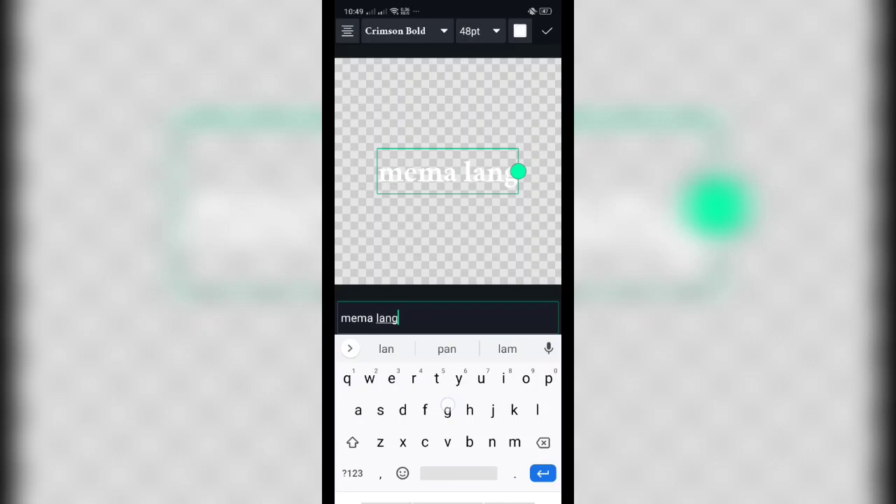
left_click(547, 31)
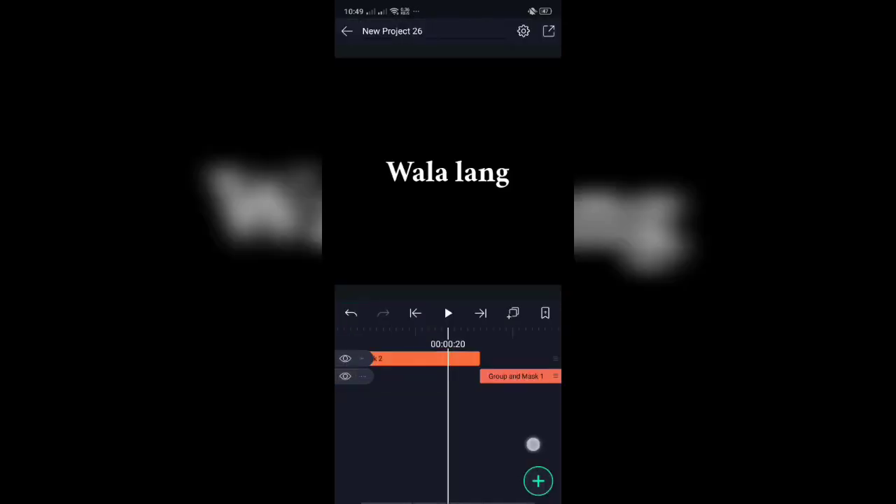
Play back the animation from the start
mouse_move(516, 483)
left_mouse_down()
mouse_move(476, 443)
mouse_move(514, 432)
mouse_move(520, 417)
mouse_move(490, 445)
mouse_move(484, 431)
mouse_move(528, 416)
mouse_move(494, 429)
mouse_move(383, 431)
mouse_move(396, 420)
left_mouse_up()
left_click(462, 320)
left_click_drag(493, 443, 474, 442)
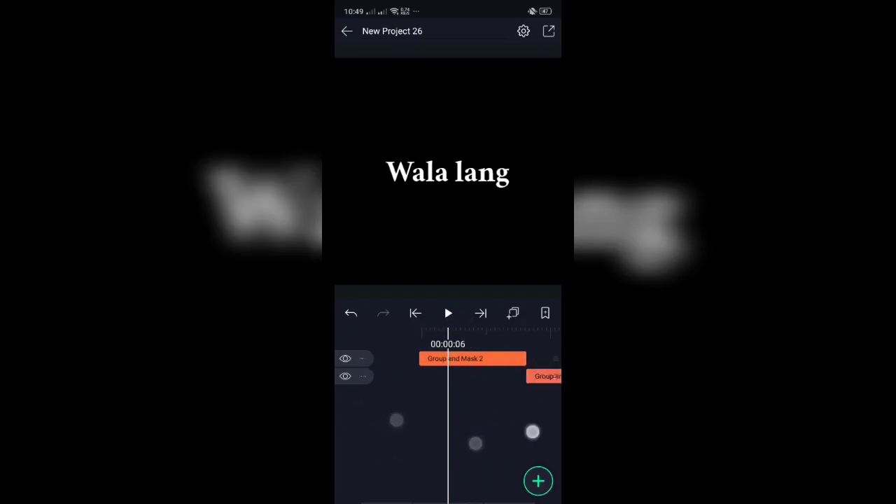
Apply the 3D Flip Layer effect to Group and Mask 2
left_click(471, 359)
left_click(518, 470)
left_click(466, 392)
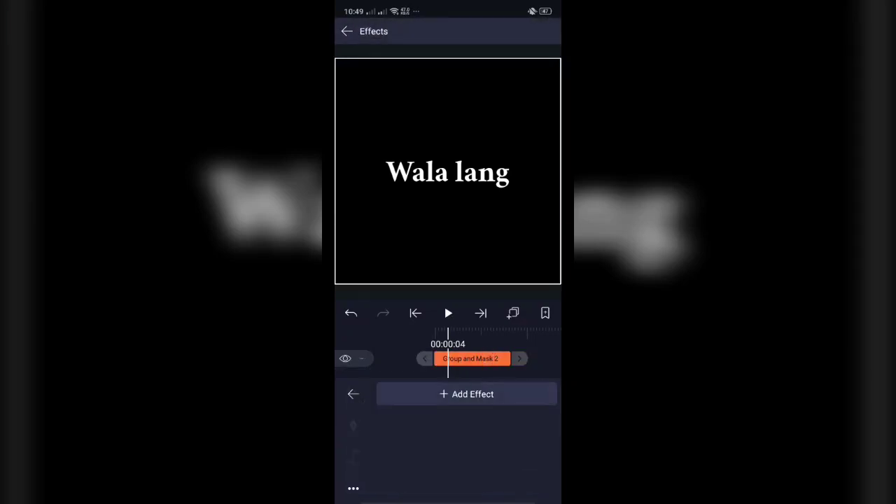
left_click_drag(539, 126, 462, 121)
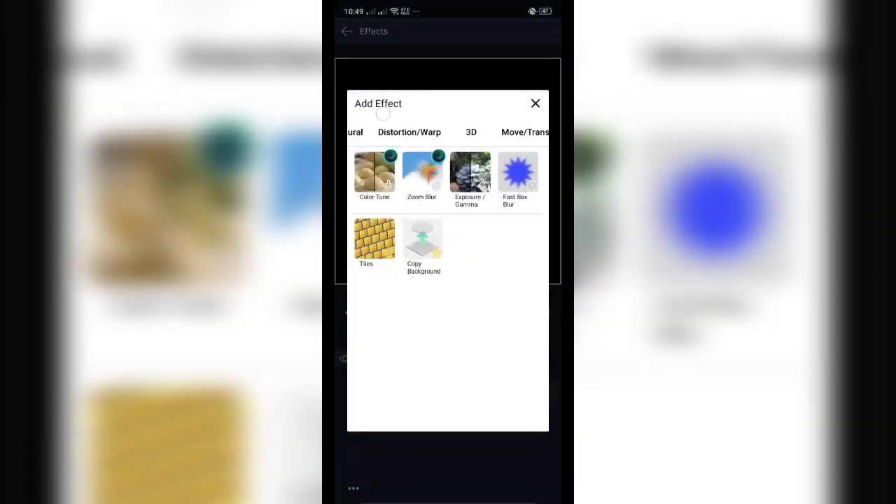
left_click(464, 132)
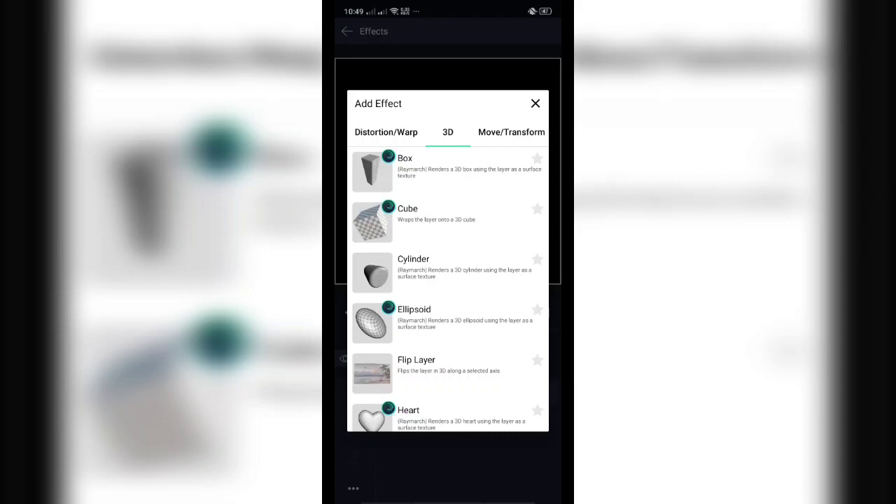
left_click(500, 371)
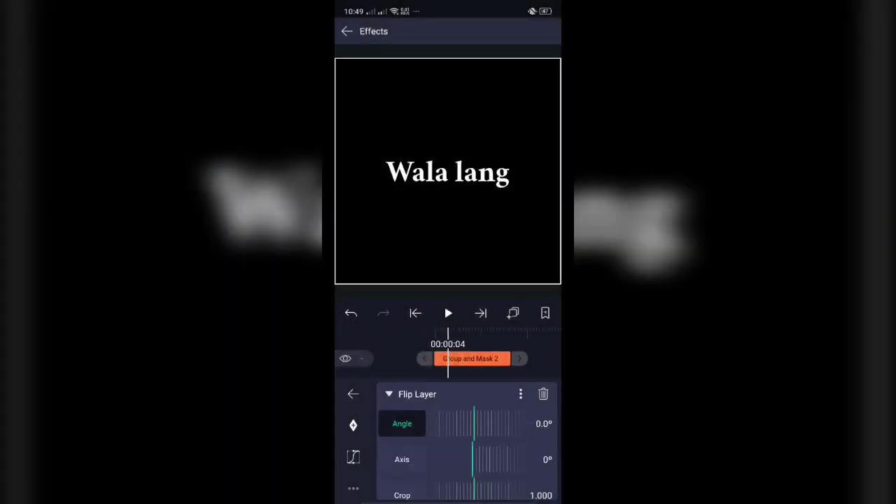
Keyframe the Flip Layer angle from 0° to about 94° at the clip's end
mouse_move(540, 356)
left_mouse_down()
mouse_move(491, 379)
mouse_move(525, 346)
left_mouse_up()
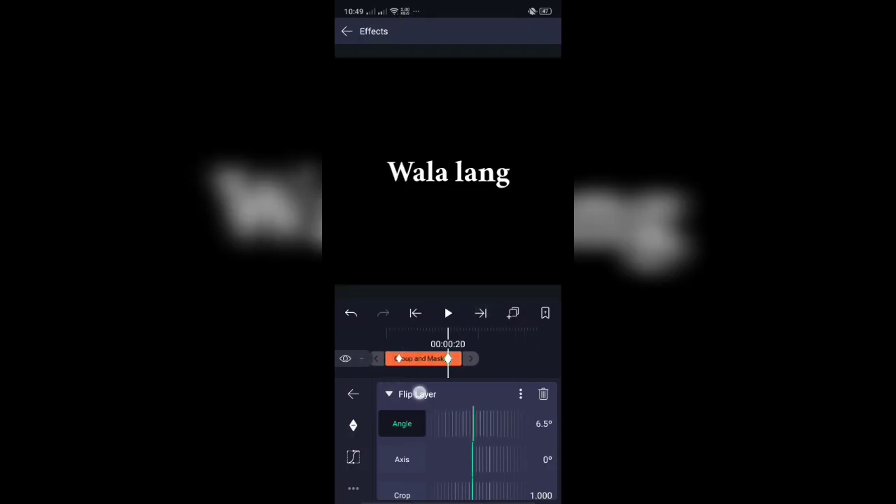
mouse_move(490, 424)
left_mouse_down()
mouse_move(420, 424)
mouse_move(387, 369)
left_mouse_up()
mouse_move(455, 483)
left_mouse_down()
mouse_move(455, 392)
mouse_move(405, 371)
left_mouse_up()
left_click_drag(448, 420, 411, 381)
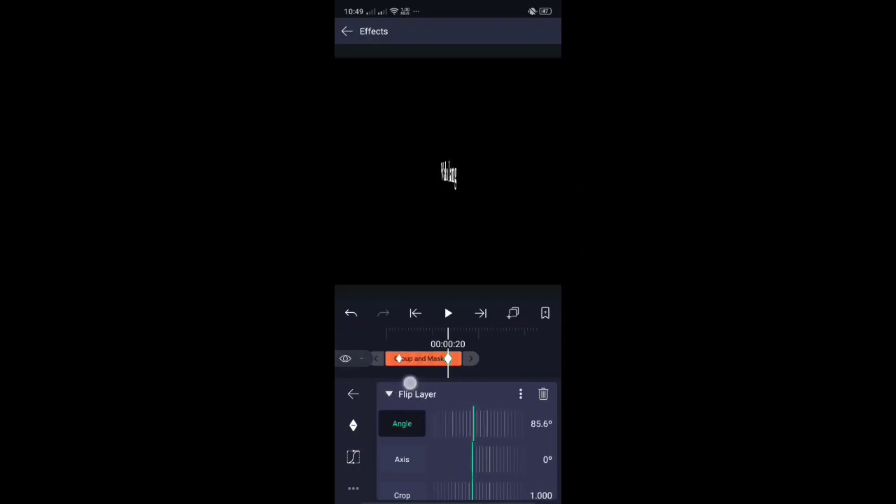
left_click_drag(464, 428, 377, 405)
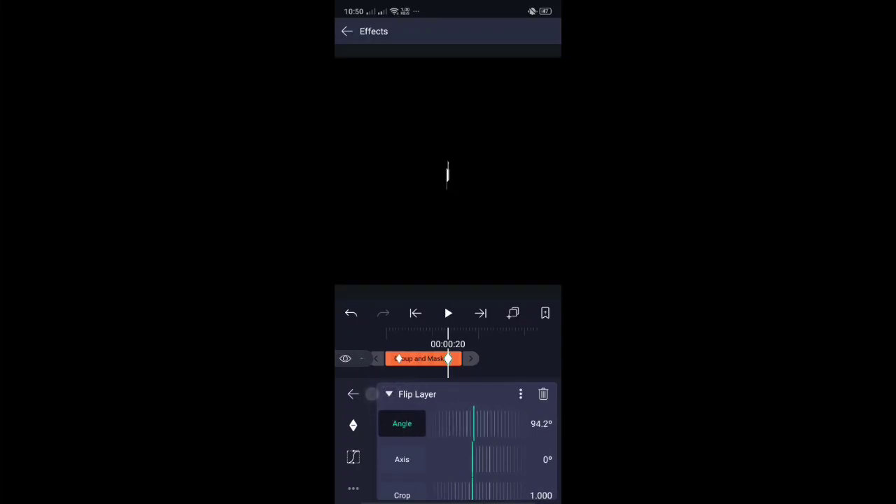
mouse_move(423, 427)
left_mouse_down()
mouse_move(416, 424)
mouse_move(455, 437)
left_mouse_up()
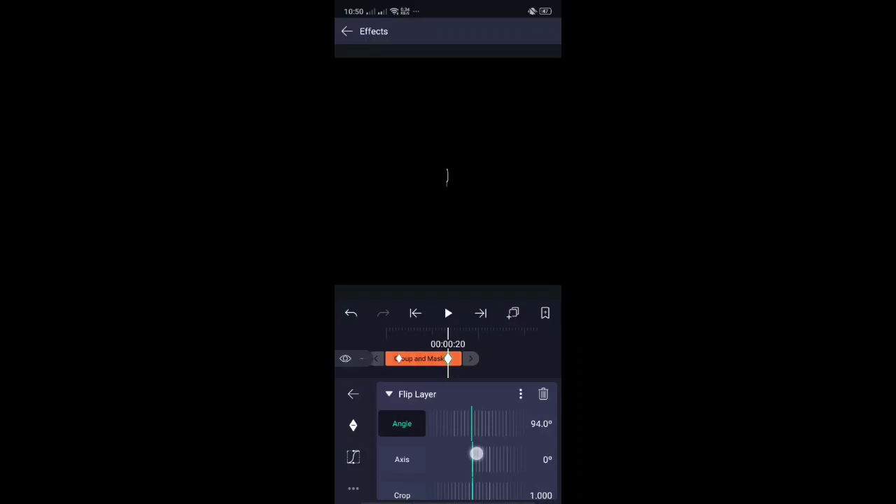
left_click(477, 458)
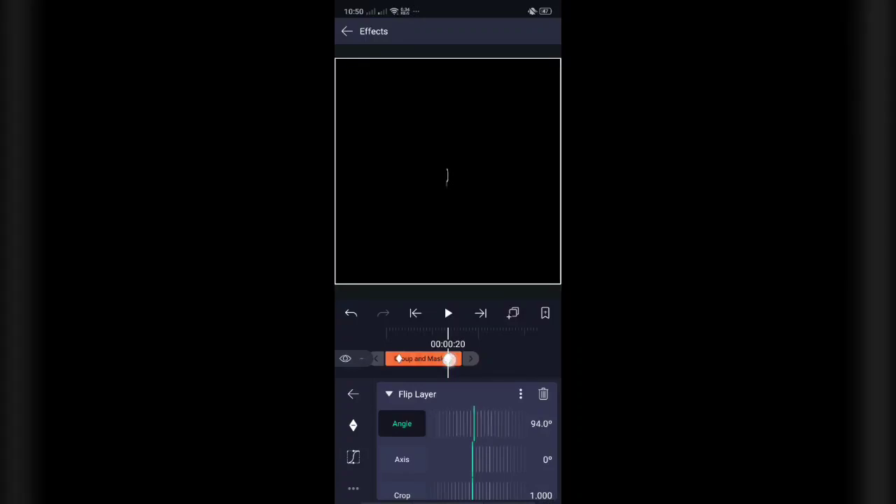
mouse_move(483, 424)
left_mouse_down()
mouse_move(515, 427)
mouse_move(469, 425)
left_mouse_up()
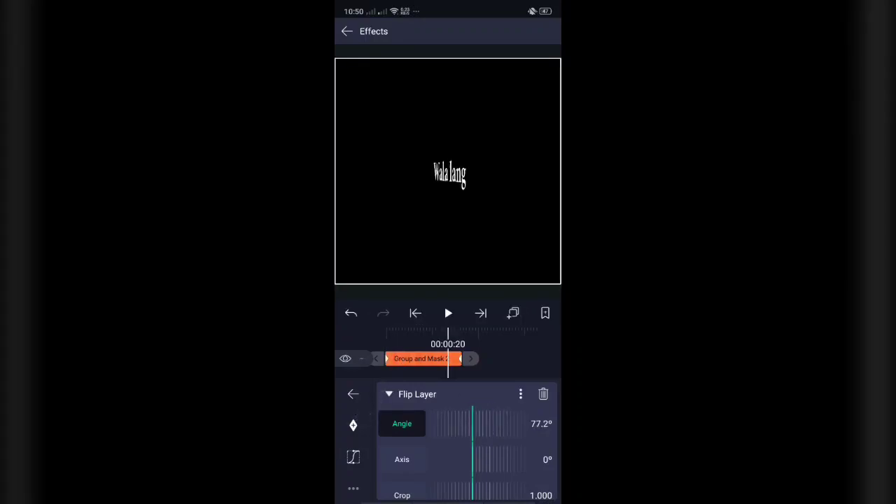
Shape a sharp ease-in curve for the flip and copy that curve
left_click_drag(492, 352, 506, 353)
left_click(353, 457)
left_click_drag(414, 462, 450, 476)
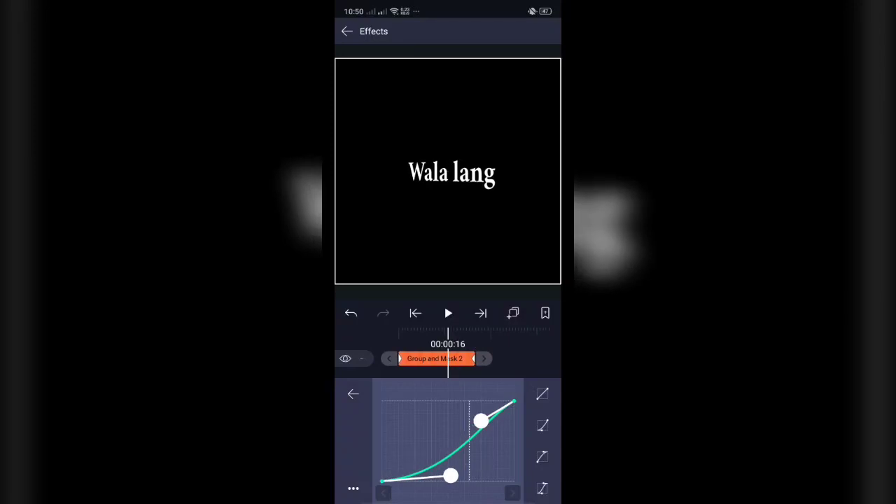
left_click_drag(480, 421, 515, 441)
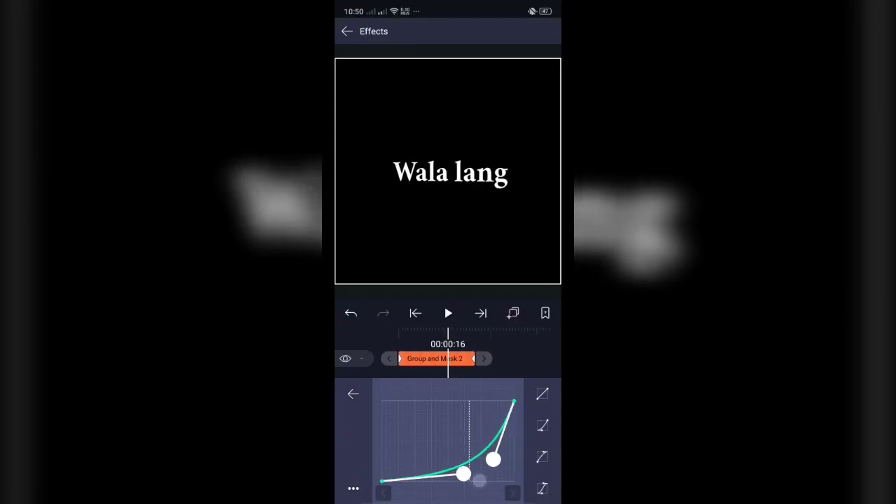
left_click_drag(479, 480, 514, 422)
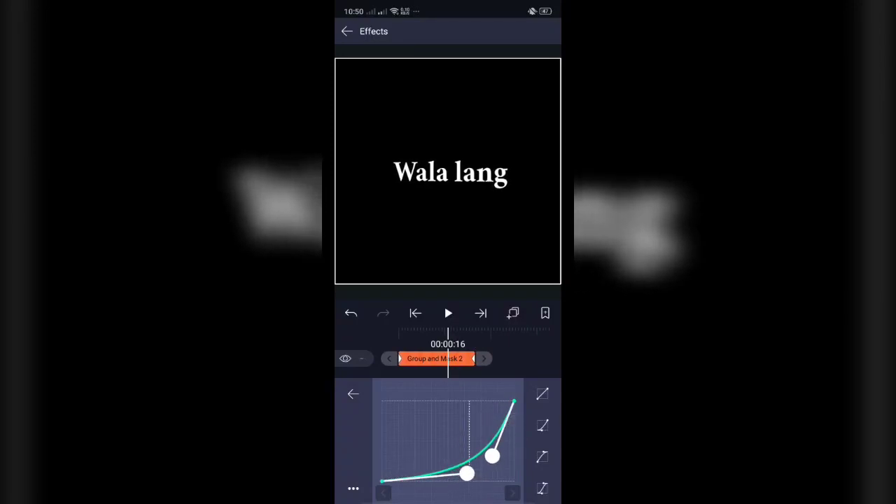
left_click(354, 485)
left_click(353, 437)
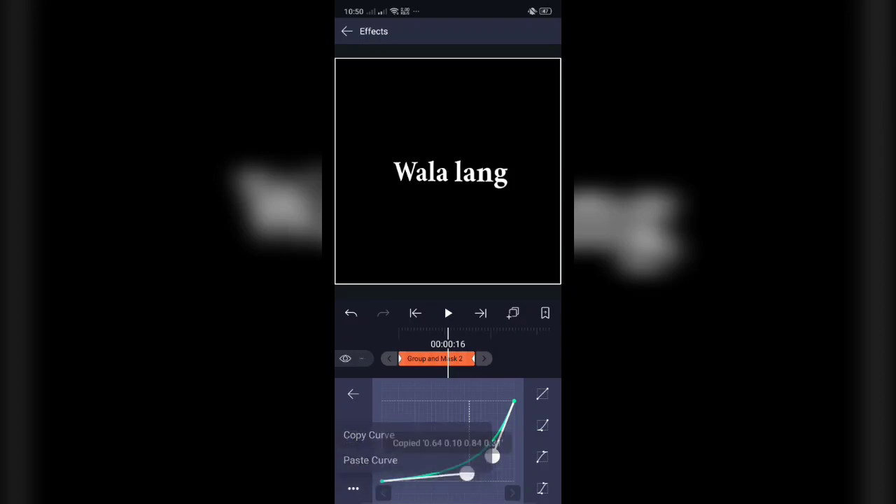
left_click(351, 391)
left_click(531, 354)
mouse_move(503, 409)
left_mouse_down()
mouse_move(519, 406)
mouse_move(495, 422)
left_mouse_up()
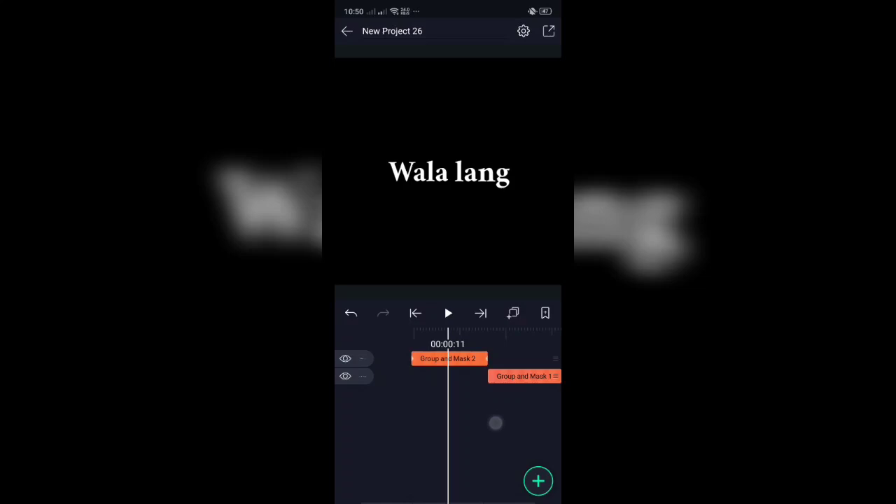
Keyframe Group and Mask 2 scaling up to about 2400px at 00:00:16, then preview
left_click(462, 358)
left_click(380, 496)
left_click(542, 458)
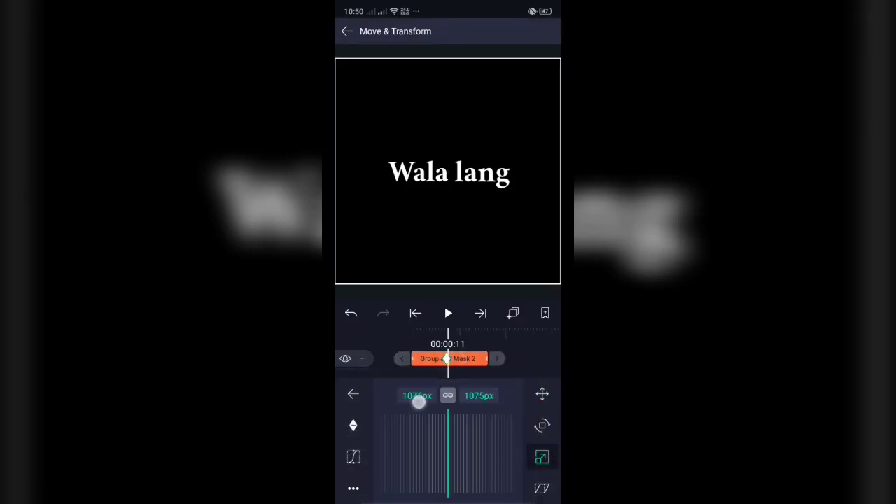
left_click_drag(524, 342, 509, 343)
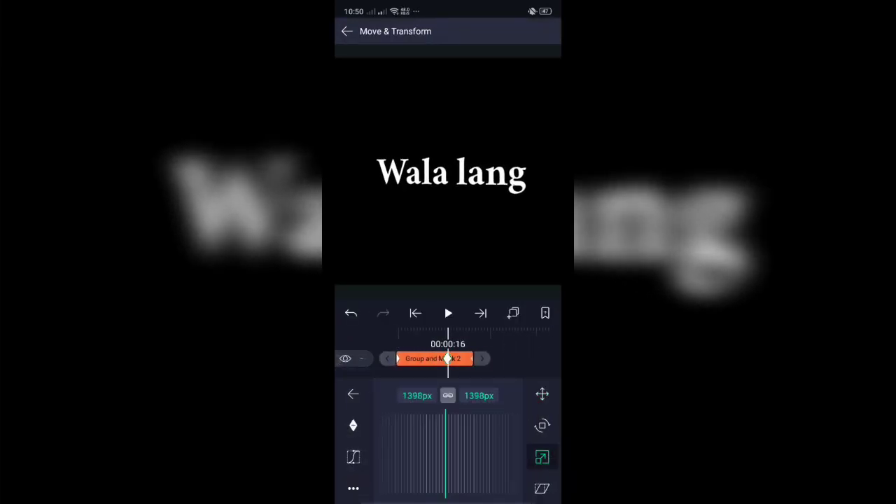
left_click_drag(476, 462, 415, 464)
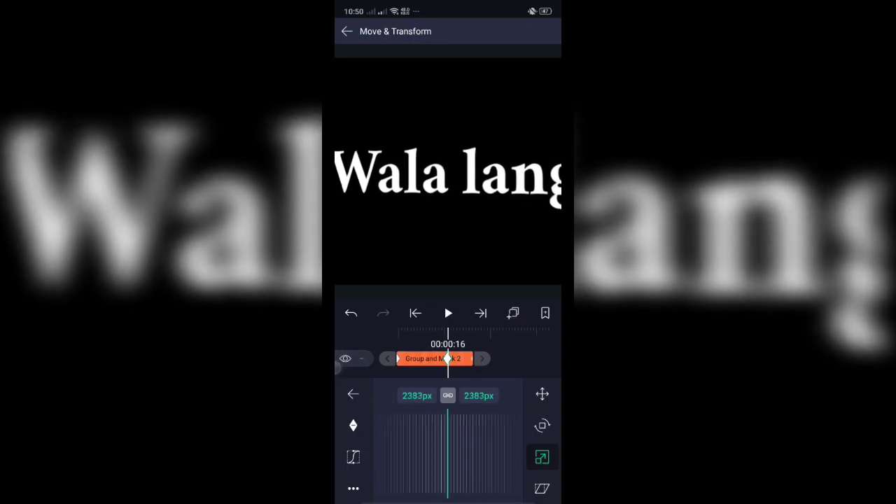
left_click(352, 456)
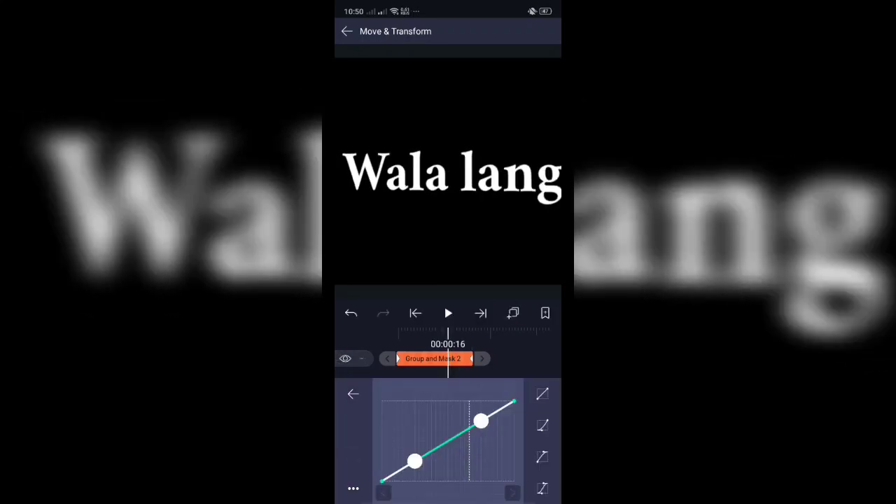
left_click(353, 489)
left_click(346, 31)
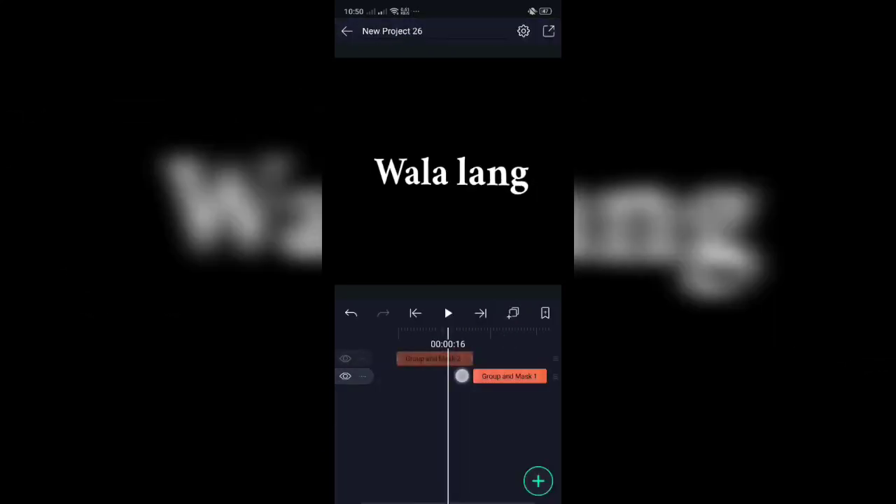
left_click(448, 313)
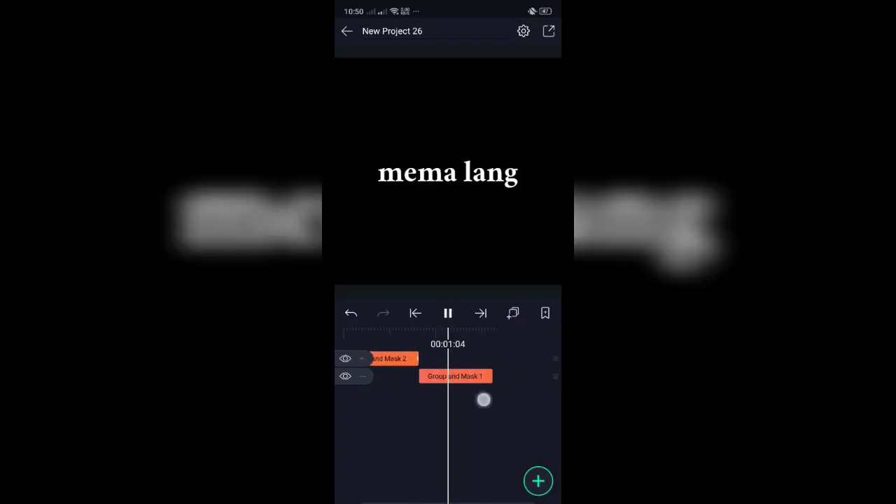
Add a Flip Layer effect to the mema lang group, Group and Mask 1
mouse_move(483, 399)
left_mouse_down()
mouse_move(520, 403)
mouse_move(515, 437)
left_mouse_up()
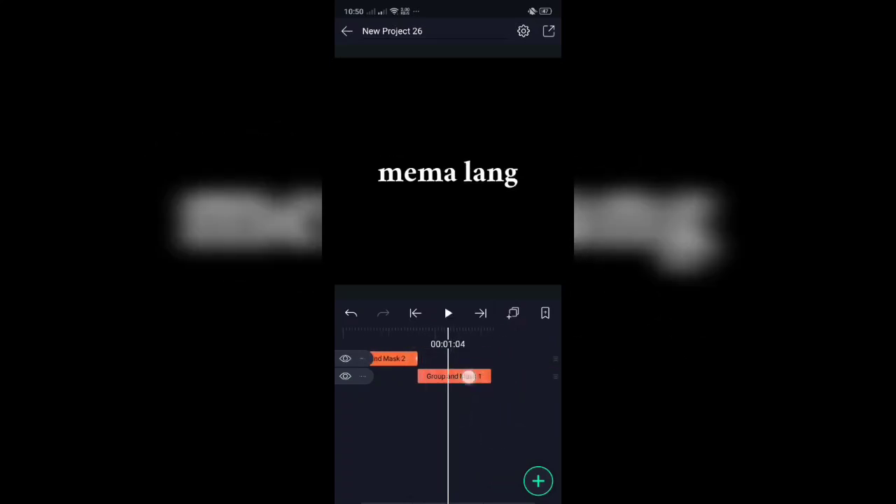
left_click(469, 376)
left_click(508, 394)
left_click(418, 178)
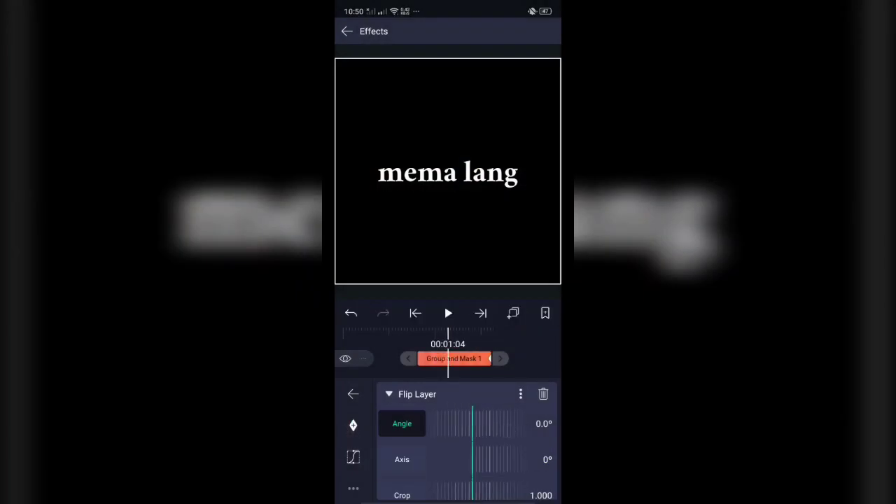
Keyframe the mema lang flip from about -93.9° to 0° with an ease-out curve
mouse_move(558, 382)
left_mouse_down()
mouse_move(558, 373)
mouse_move(515, 402)
left_mouse_up()
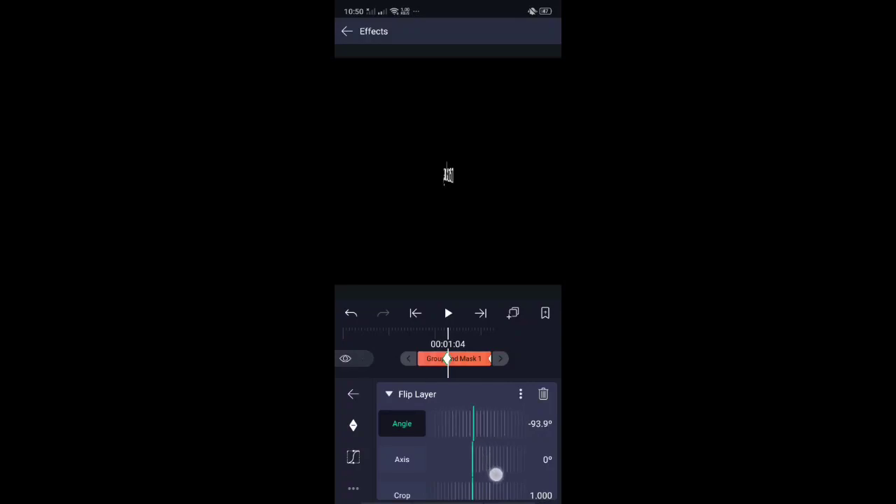
mouse_move(446, 358)
left_mouse_down()
mouse_move(413, 371)
mouse_move(402, 413)
mouse_move(434, 359)
left_mouse_up()
left_click(435, 358)
left_click(353, 456)
left_click_drag(464, 480, 453, 450)
mouse_move(480, 420)
left_mouse_down()
mouse_move(492, 418)
mouse_move(473, 421)
left_mouse_up()
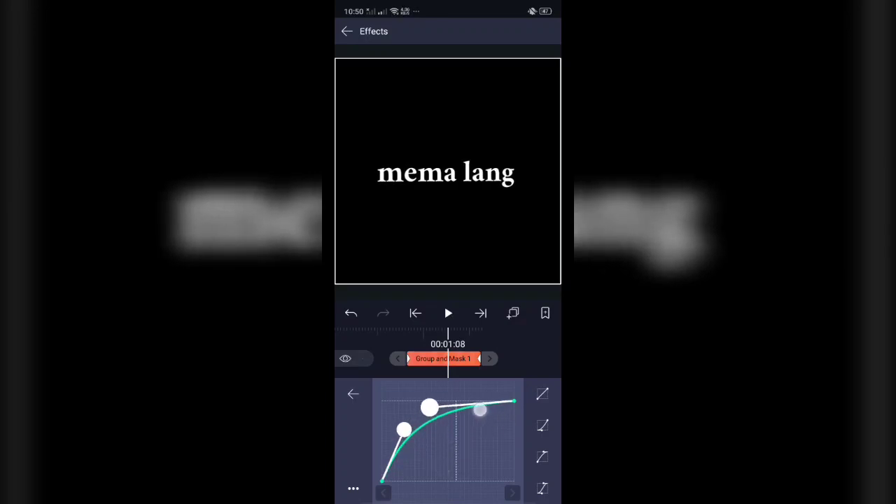
Copy the flip's easing curve and return to the timeline at mema lang's start
left_click(353, 483)
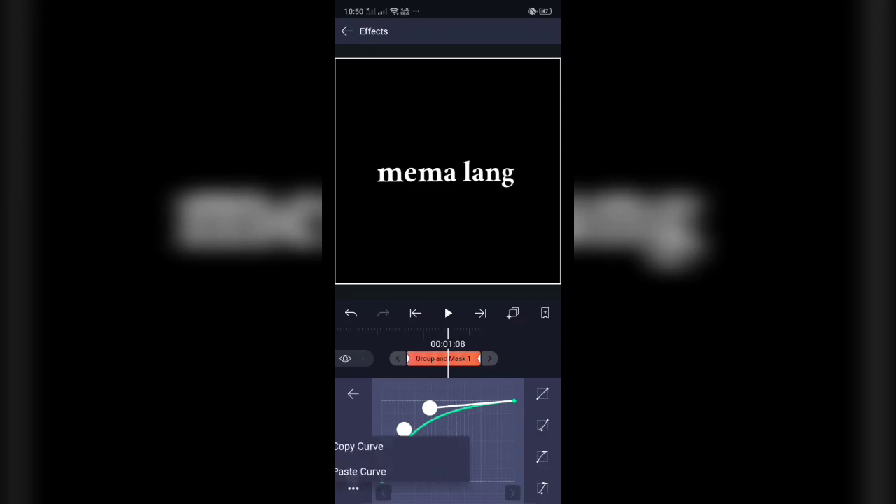
left_click(356, 434)
left_click(353, 394)
left_click(533, 355)
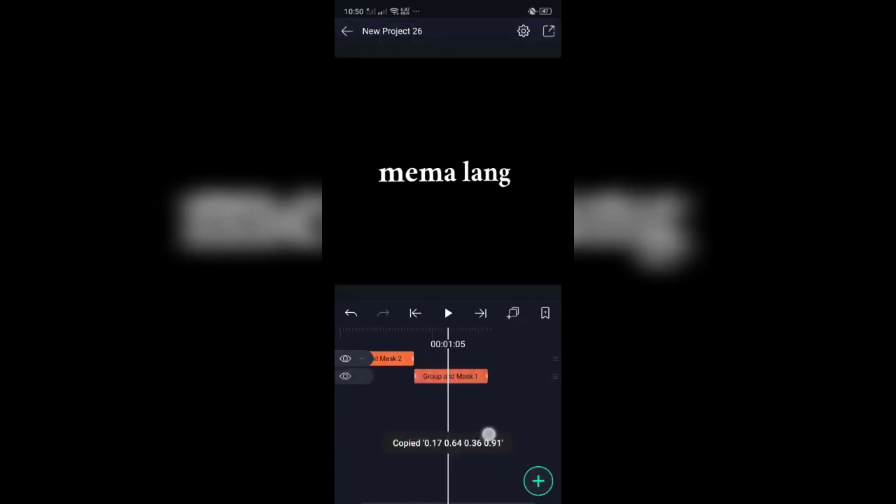
mouse_move(488, 434)
left_mouse_down()
mouse_move(527, 420)
mouse_move(487, 428)
left_mouse_up()
Keyframe Group and Mask 1 shrinking to a tiny scale, inspect its easing, and play it back
left_click(473, 376)
left_click(380, 479)
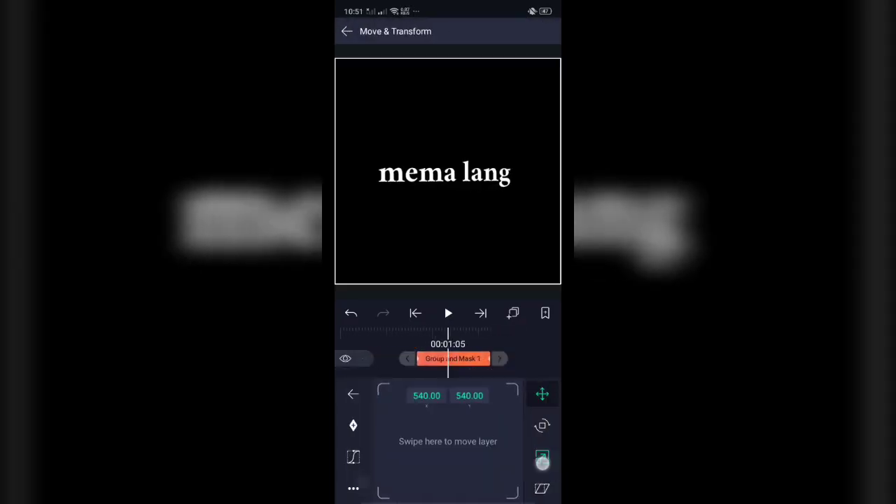
left_click(542, 457)
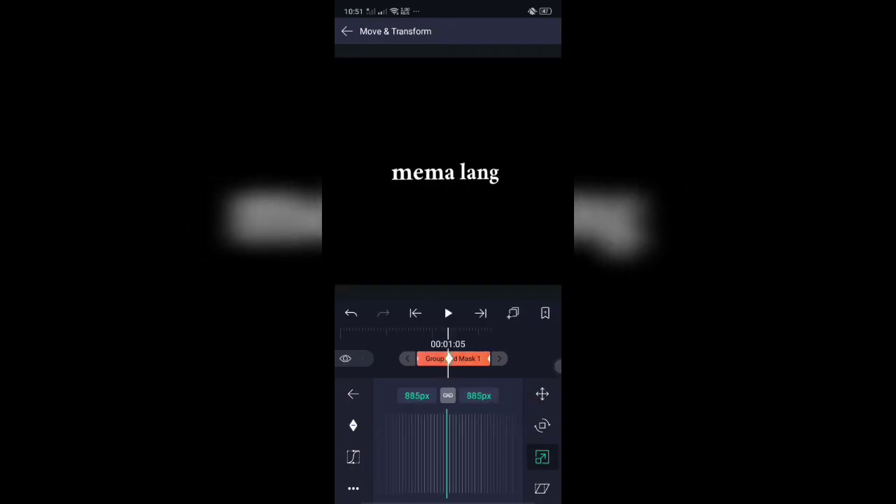
mouse_move(495, 416)
left_mouse_down()
mouse_move(490, 464)
mouse_move(558, 377)
mouse_move(476, 442)
left_mouse_up()
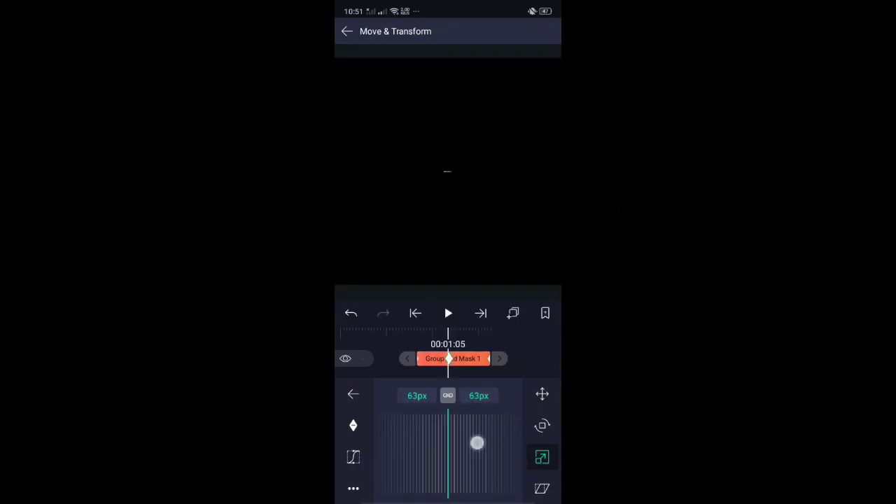
left_click(353, 425)
left_click(353, 456)
left_click(405, 429)
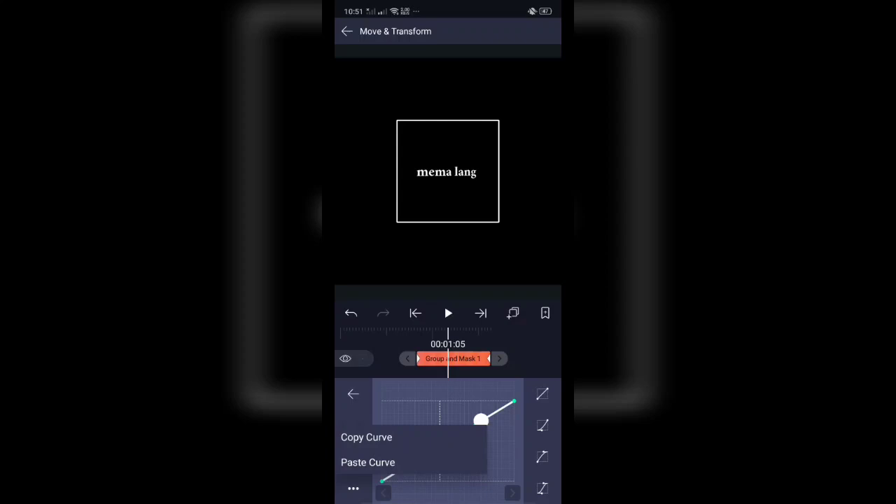
left_click_drag(462, 359, 506, 360)
left_click(448, 313)
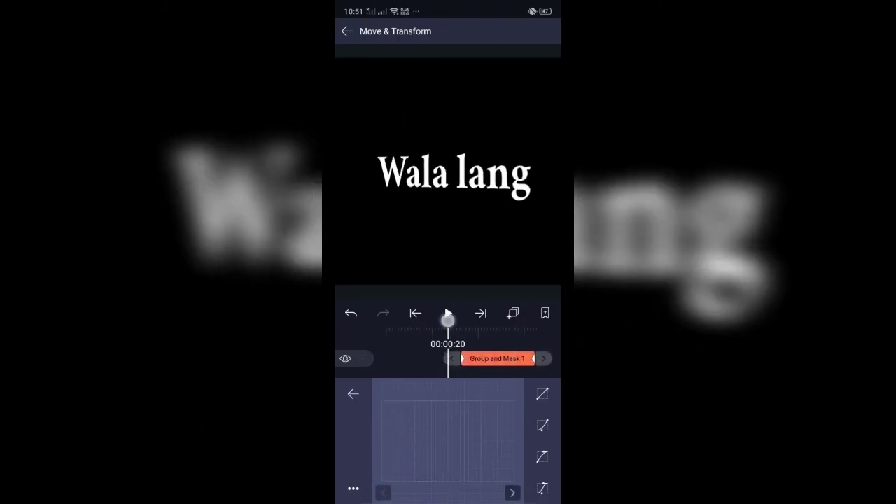
mouse_move(472, 418)
left_mouse_down()
mouse_move(528, 417)
mouse_move(483, 420)
left_mouse_up()
Reset the mema lang clip to its original scale
left_click(455, 376)
left_click(366, 480)
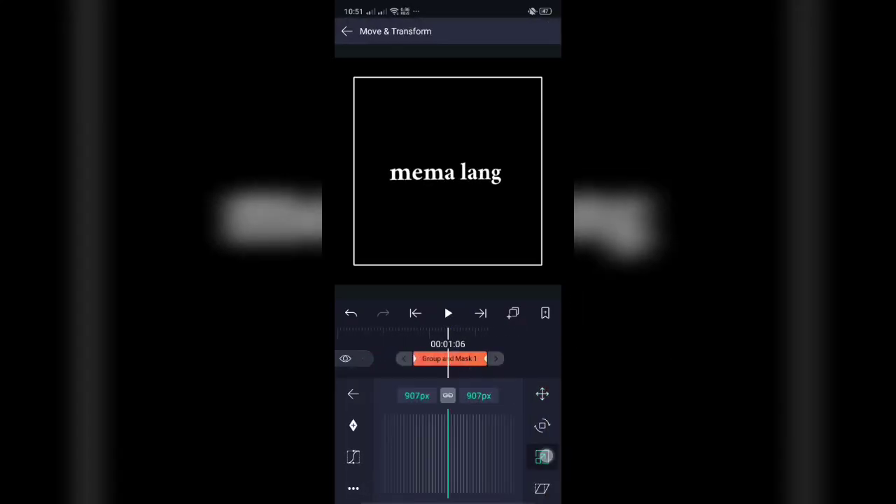
left_click(354, 488)
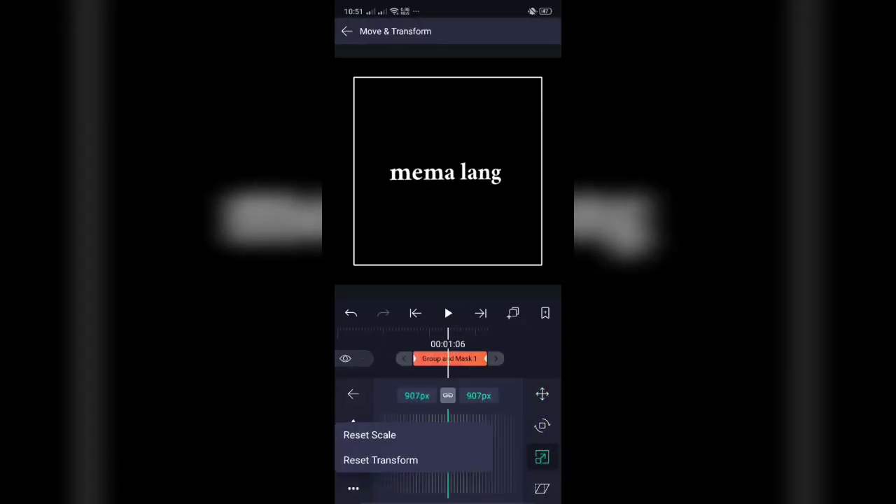
left_click(353, 490)
left_click(354, 487)
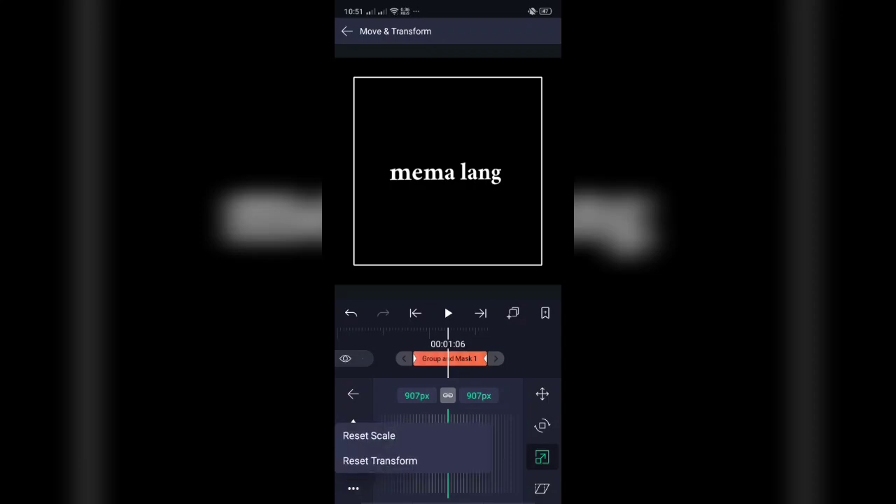
left_click(368, 434)
left_click(347, 31)
mouse_move(483, 423)
left_mouse_down()
mouse_move(525, 422)
mouse_move(490, 426)
left_mouse_up()
Keyframe mema lang's scale from about 520px up to 1075px and paste the ease-out curve onto it
left_click(466, 376)
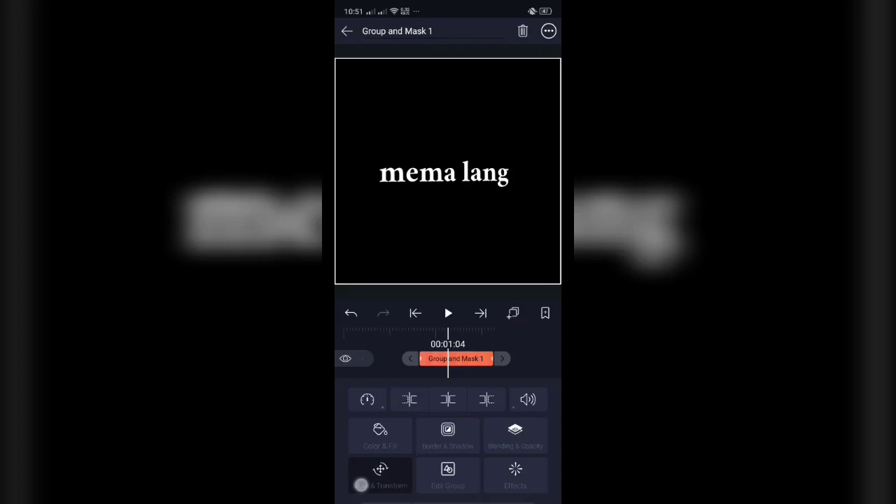
left_click(362, 481)
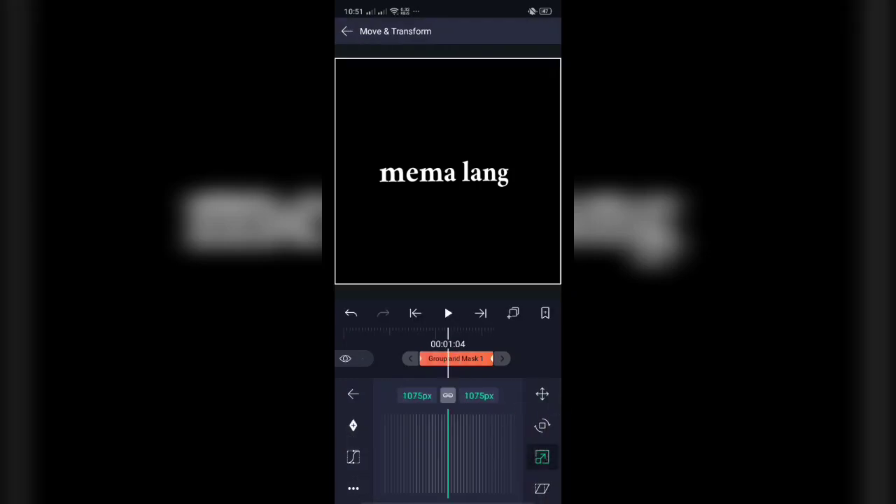
mouse_move(476, 431)
left_mouse_down()
mouse_move(509, 430)
mouse_move(484, 446)
left_mouse_up()
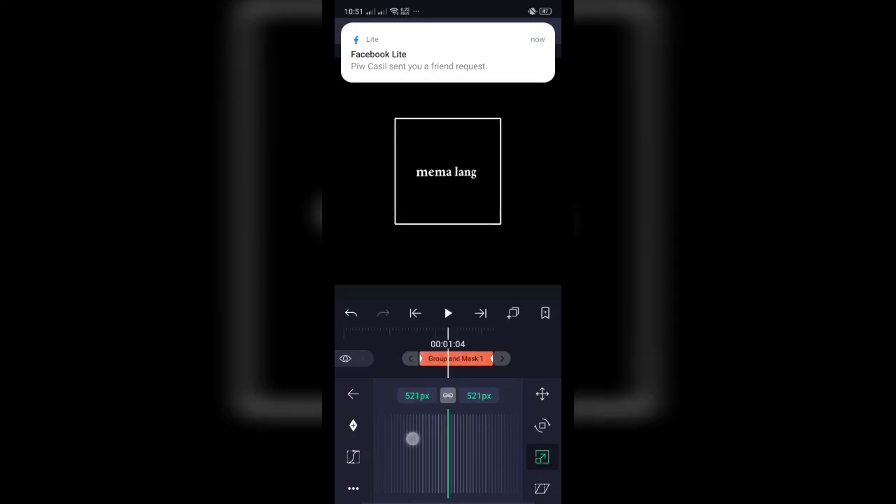
left_click(352, 457)
left_click(352, 488)
left_click(369, 458)
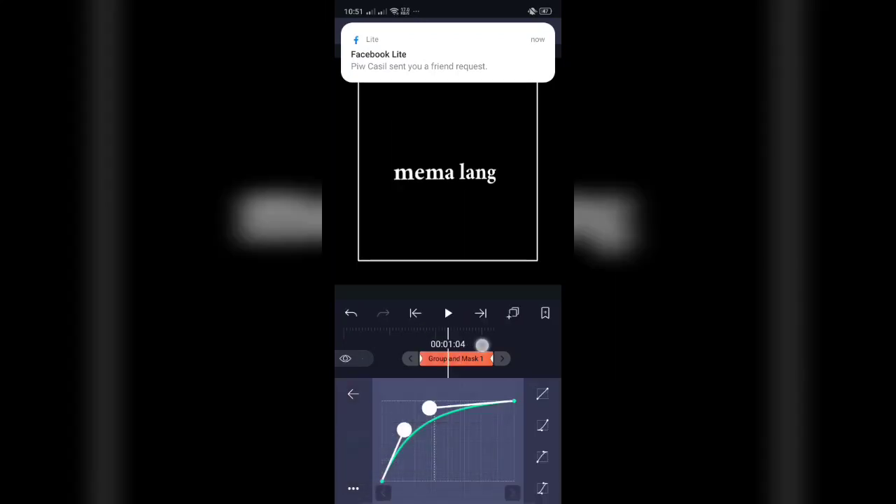
left_click_drag(482, 344, 534, 329)
Play the transitions from the start, stop during Wala lang, and select Group and Mask 2
left_click(448, 313)
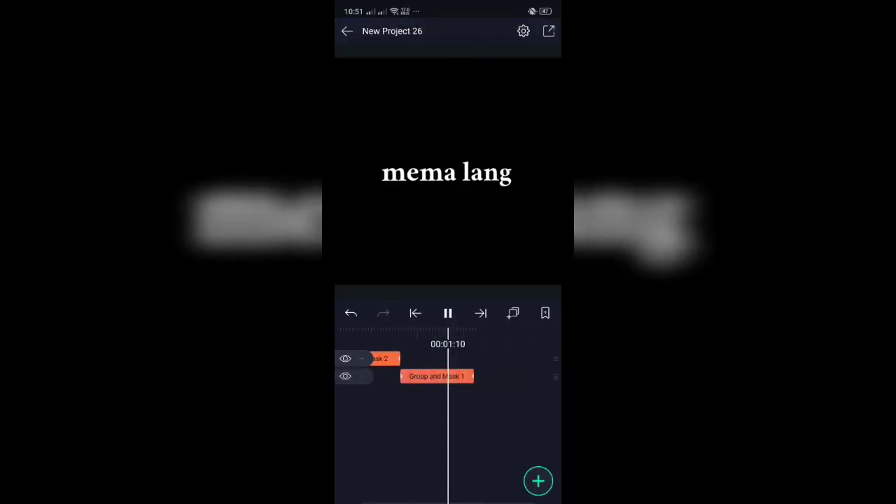
left_click_drag(480, 408, 532, 394)
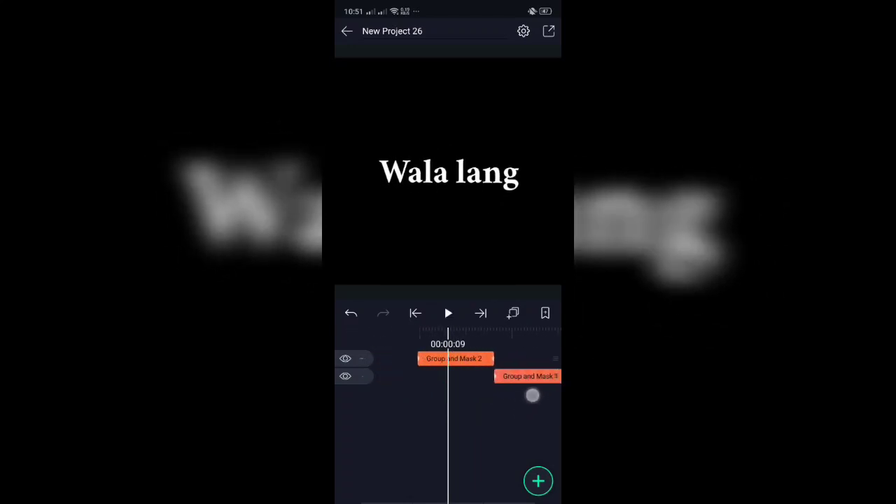
left_click(446, 315)
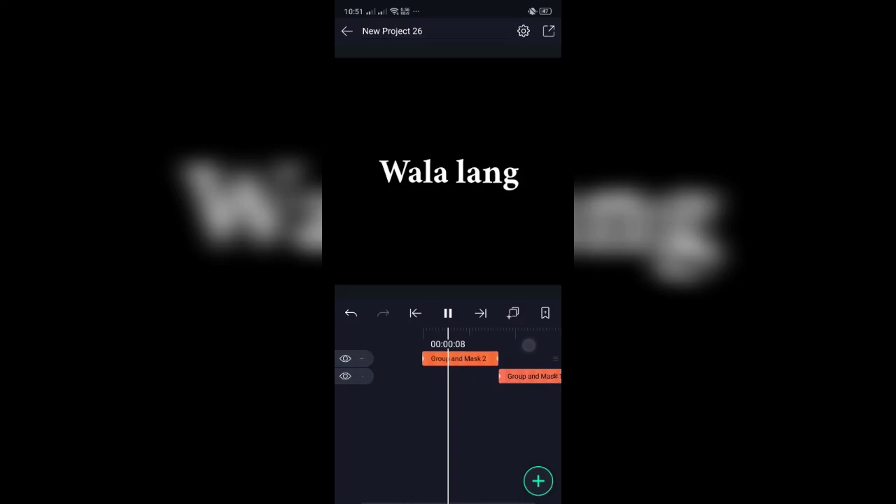
mouse_move(522, 399)
left_mouse_down()
mouse_move(482, 406)
mouse_move(505, 404)
left_mouse_up()
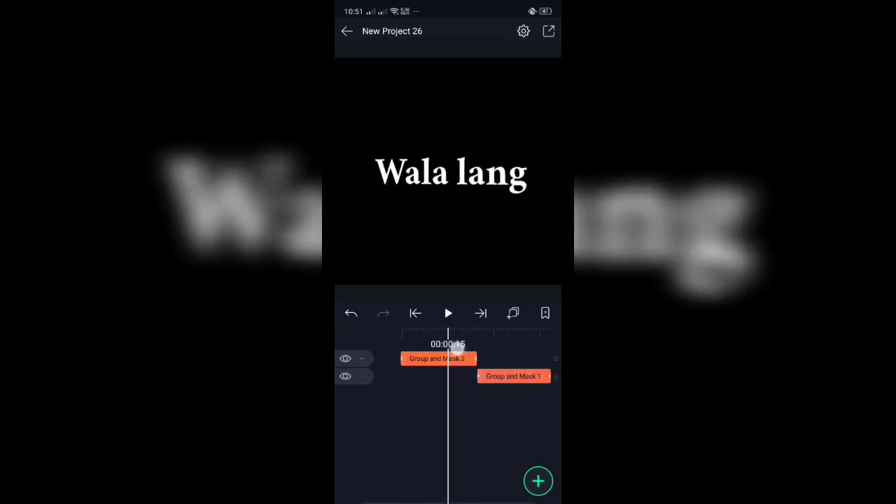
left_click(465, 357)
Add a Motion Blur effect at 0.50 to the Wala lang group
left_click(528, 476)
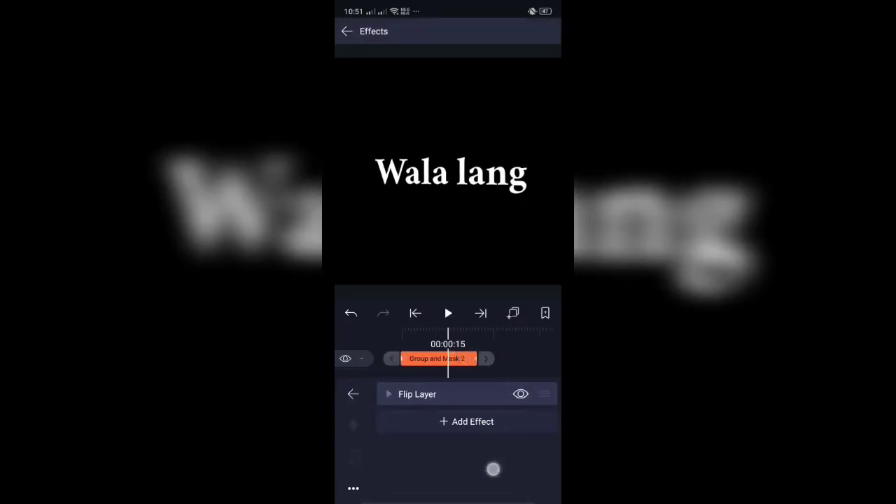
left_click(488, 421)
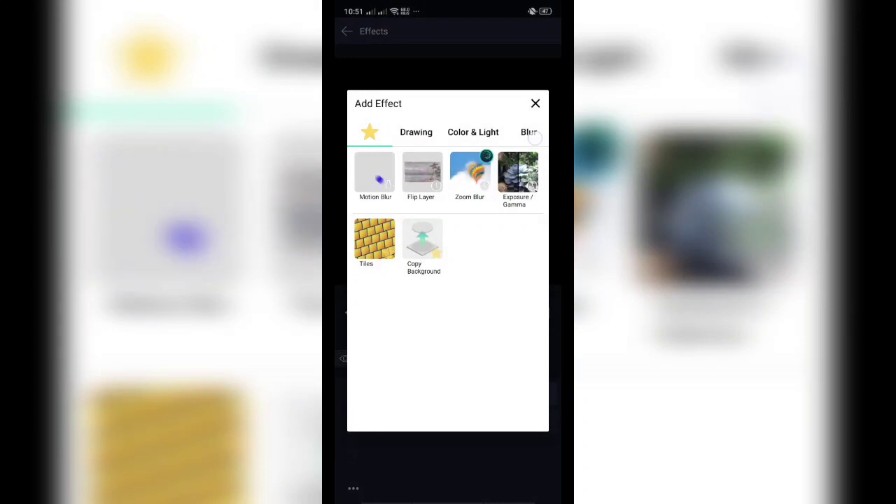
left_click(534, 138)
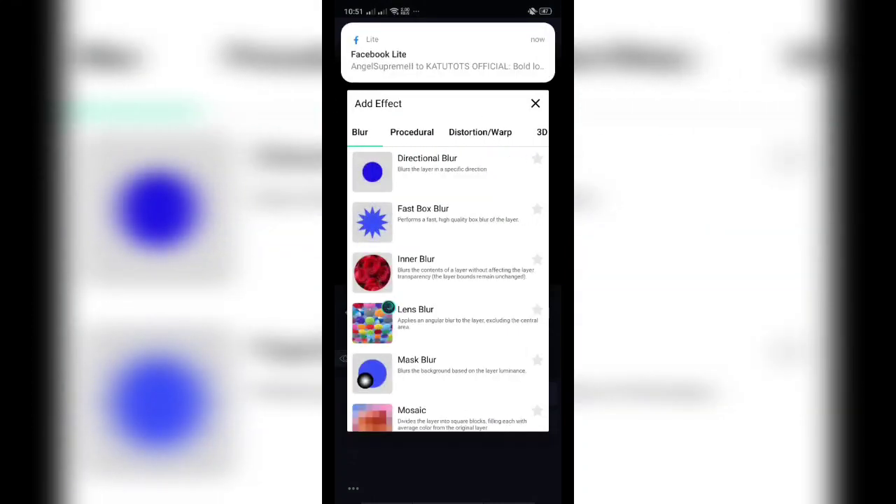
scroll(365, 380, "down", 3)
left_click(420, 319)
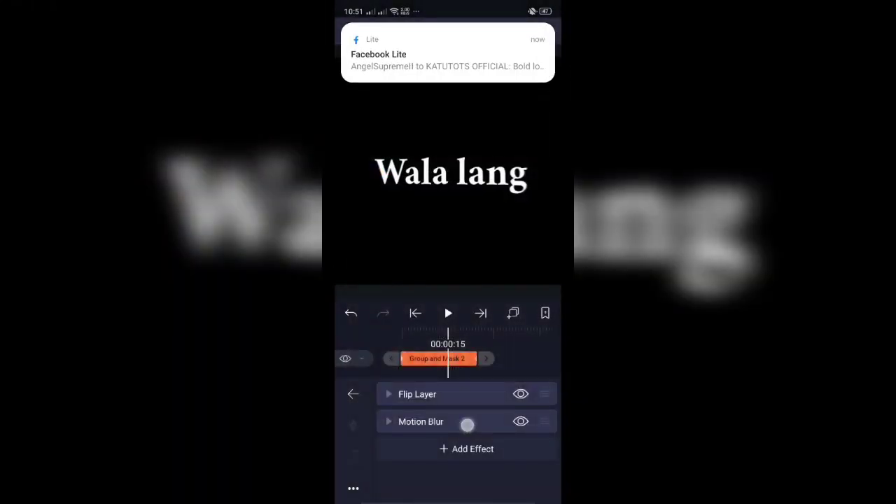
left_click(467, 424)
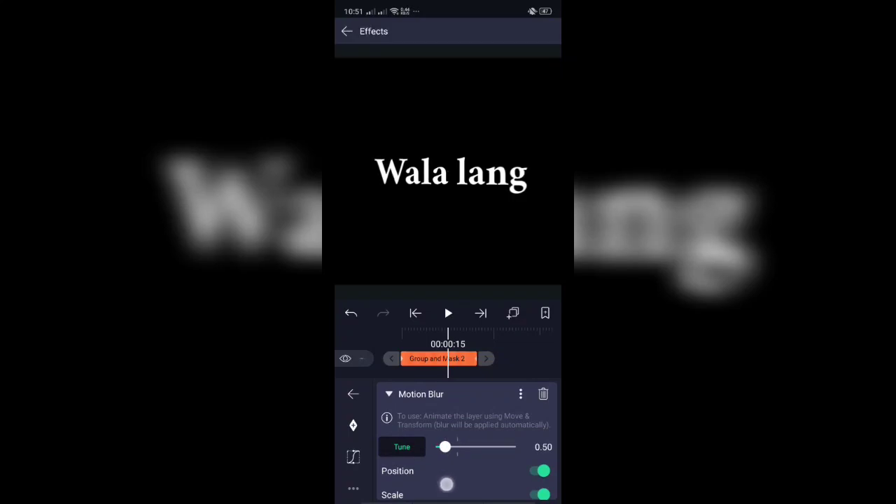
Copy the Motion Blur effect and paste it onto the mema lang group
left_click(520, 392)
left_click(481, 468)
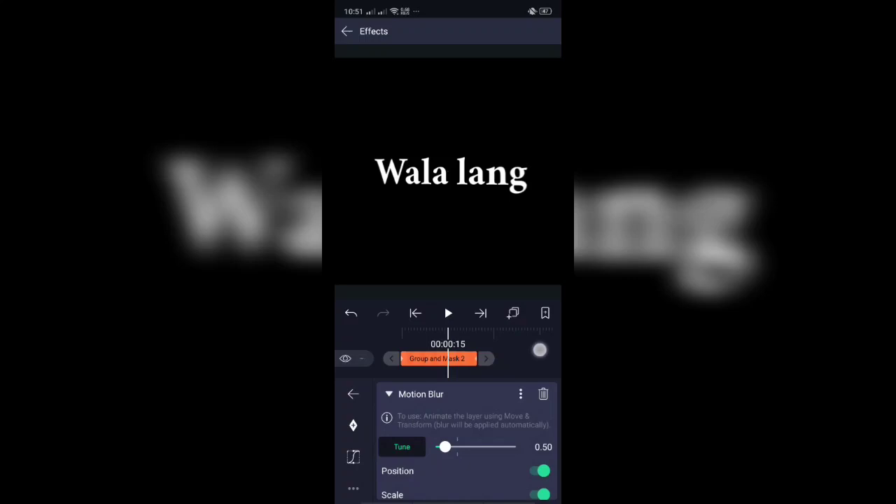
key("Escape")
left_click(484, 375)
left_click(363, 480)
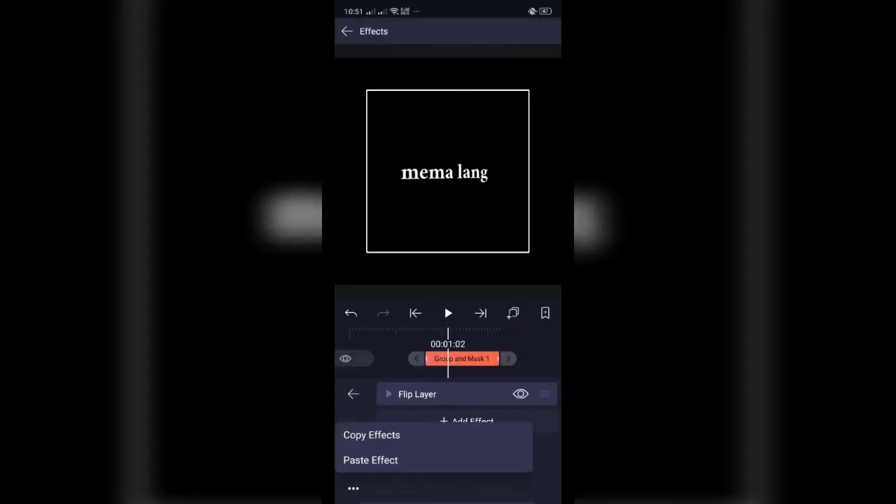
left_click(350, 459)
left_click(448, 313)
left_click(353, 394)
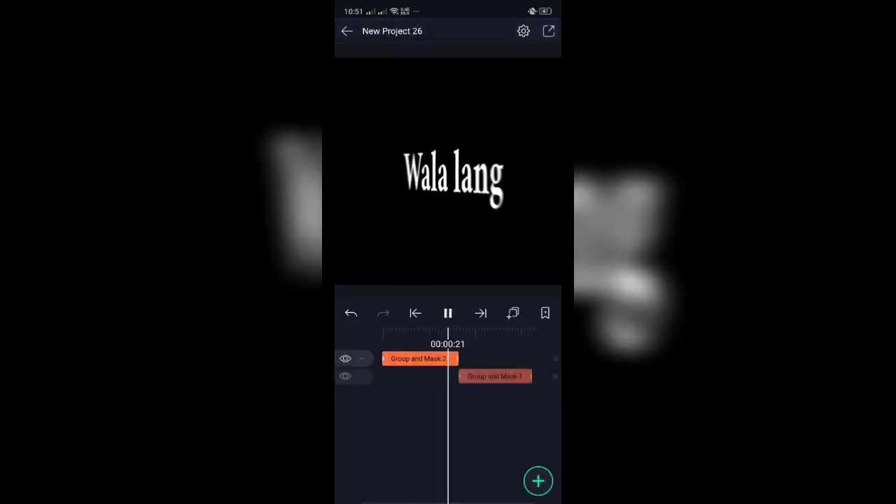
left_click(482, 408)
mouse_move(476, 408)
left_mouse_down()
mouse_move(425, 408)
mouse_move(494, 452)
left_mouse_up()
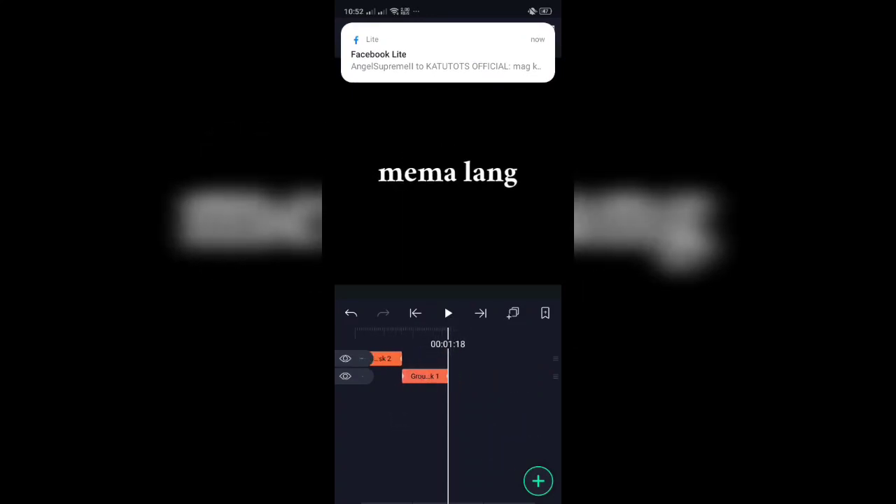
Add a text layer reading 'Rich' in white Crimson Bold at 36pt
left_click(538, 481)
left_click(542, 452)
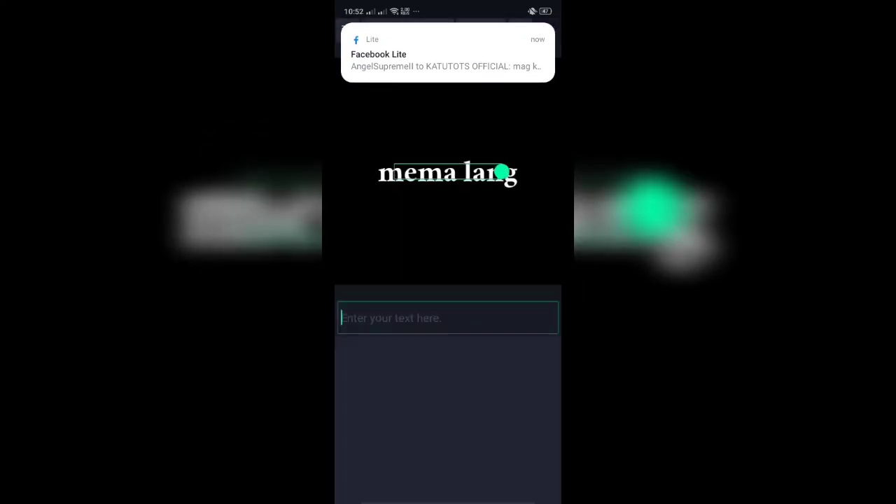
type("R")
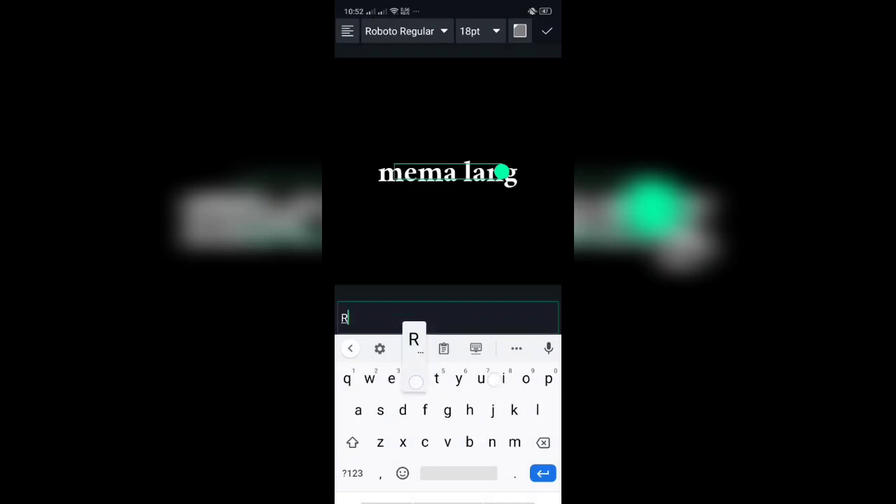
type("ichmon")
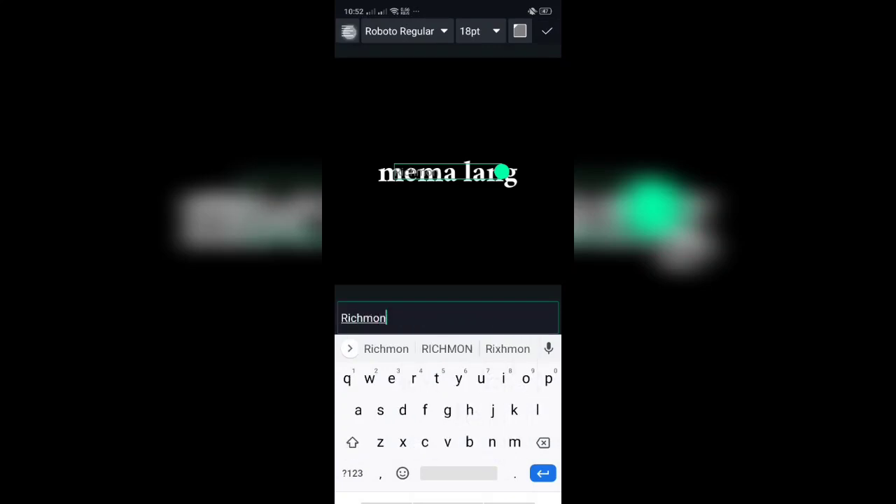
left_click(348, 31)
left_click(366, 61)
left_click(480, 30)
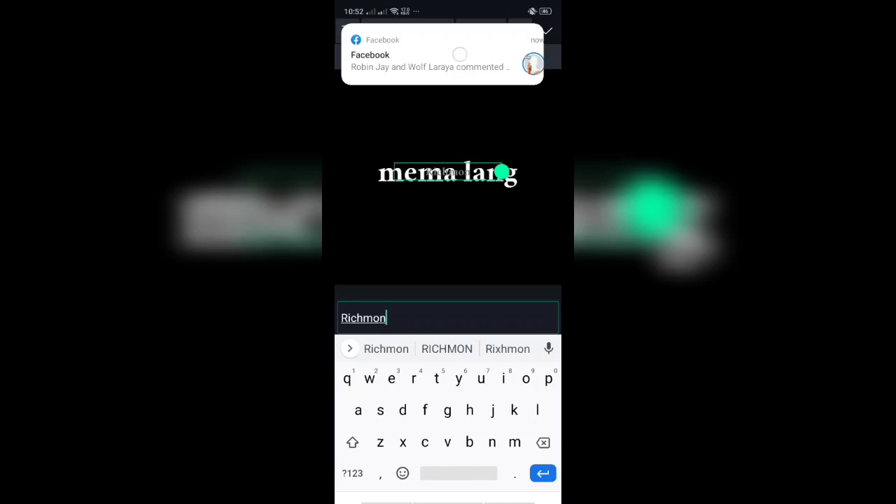
left_click_drag(459, 54, 519, 2)
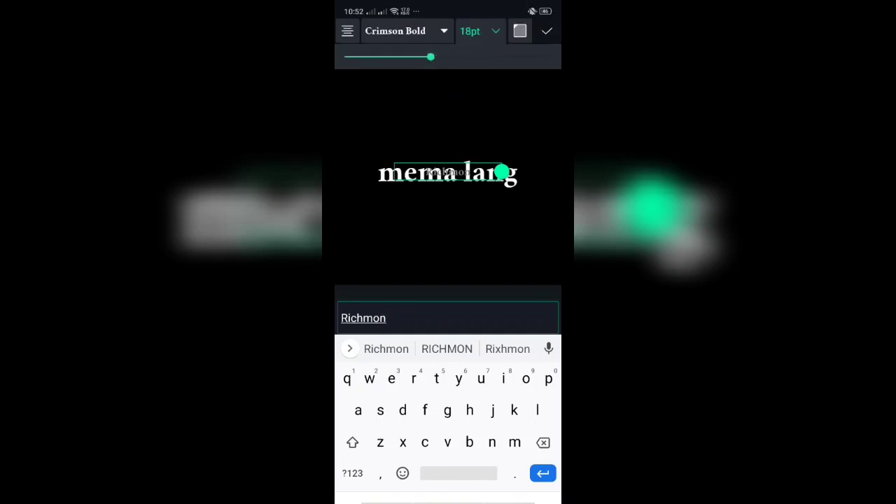
left_click(474, 57)
left_click(519, 31)
left_click(550, 35)
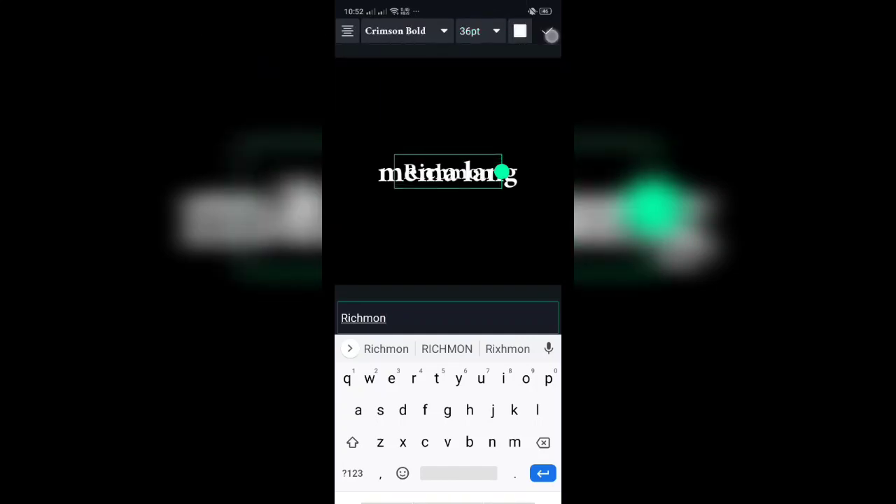
left_click_drag(532, 42, 558, 5)
Continue the text with a capitalised 'Pogu'
left_click(353, 442)
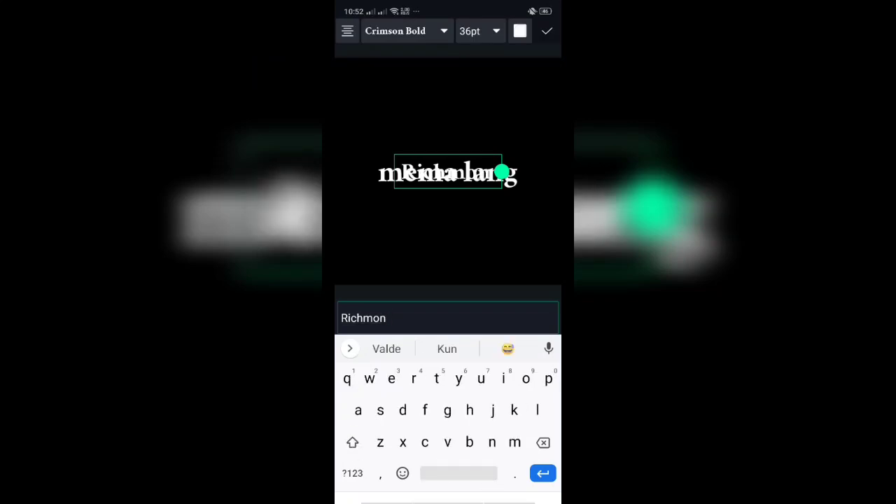
left_click(353, 442)
type("G")
key("BackSpace")
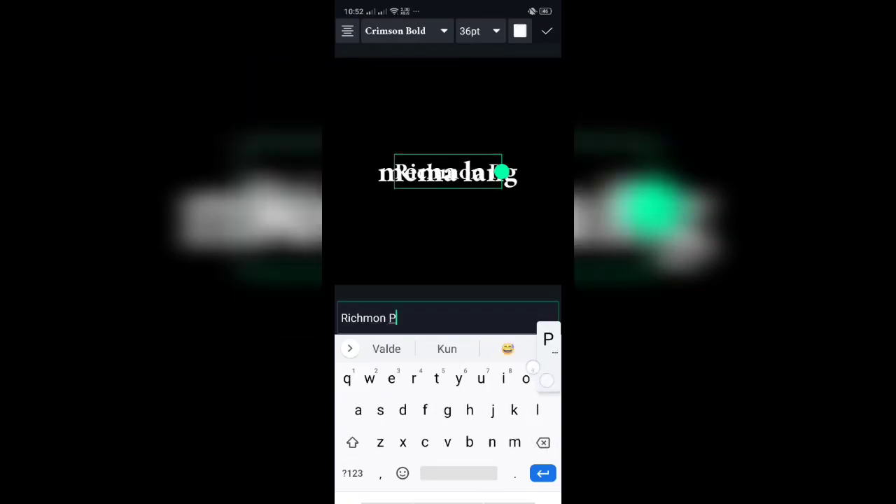
type("Pogu")
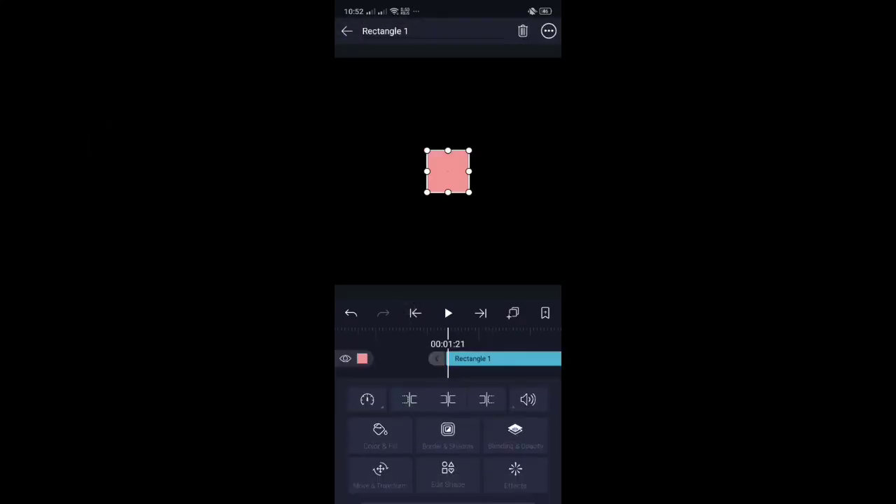
Make the pink rectangle fill the whole screen
left_click(548, 31)
left_click(494, 156)
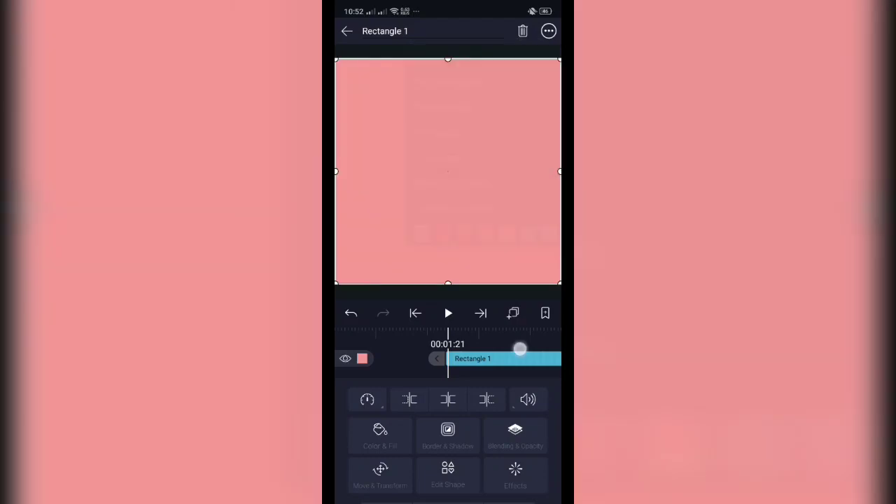
left_click(487, 436)
left_click_drag(486, 436, 474, 437)
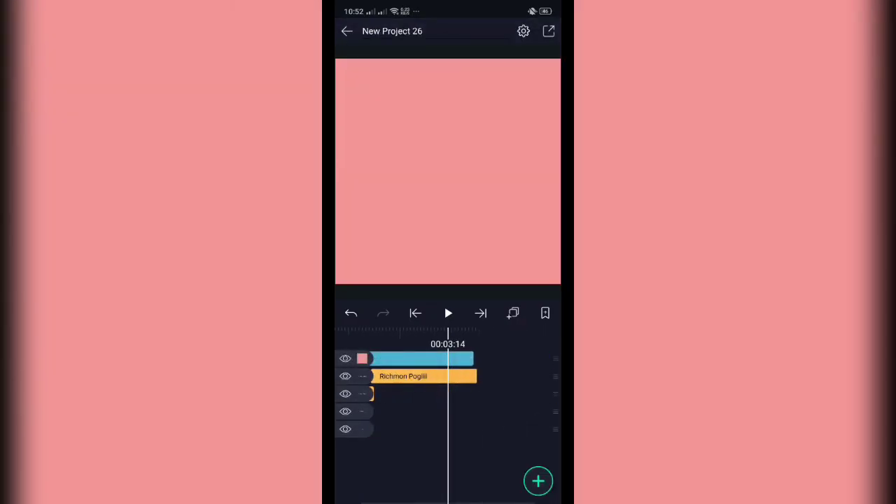
Alternate selection between the pink rectangle and the text layer in the timeline
left_click(419, 359)
left_click(502, 363)
left_click(464, 376)
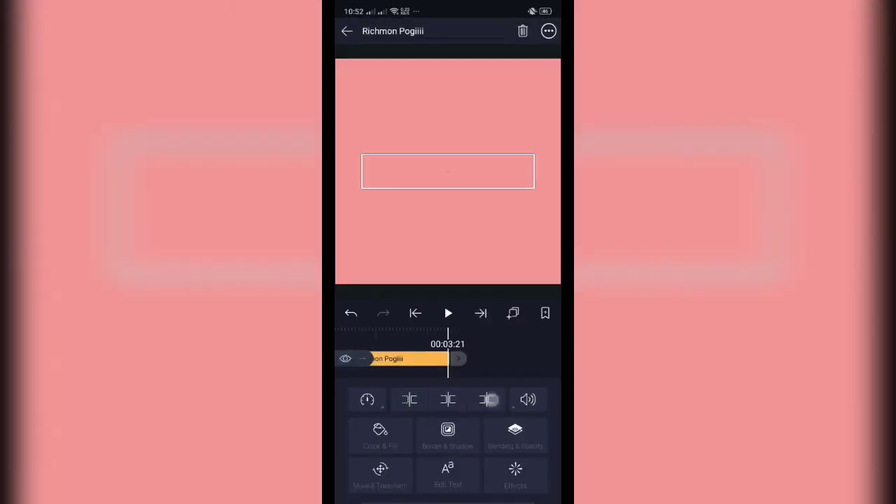
left_click(503, 376)
left_click(406, 359)
left_click(502, 364)
left_click(419, 375)
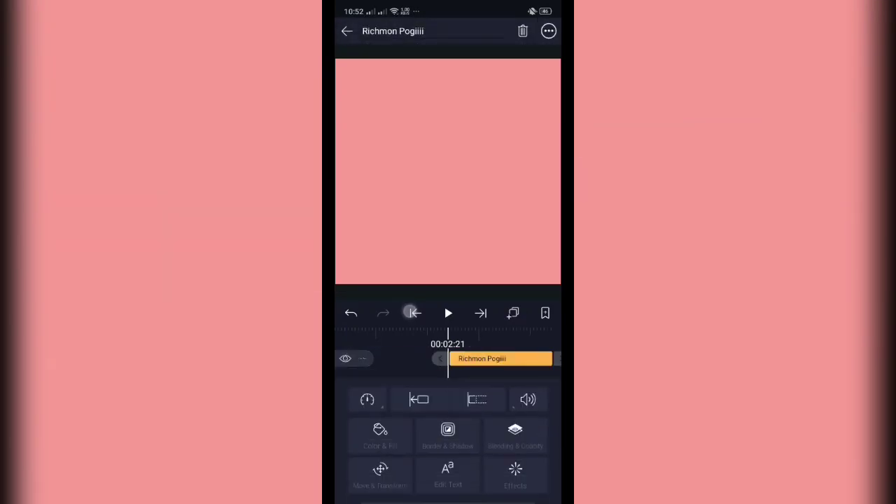
left_click(502, 377)
left_click(406, 357)
left_click(502, 363)
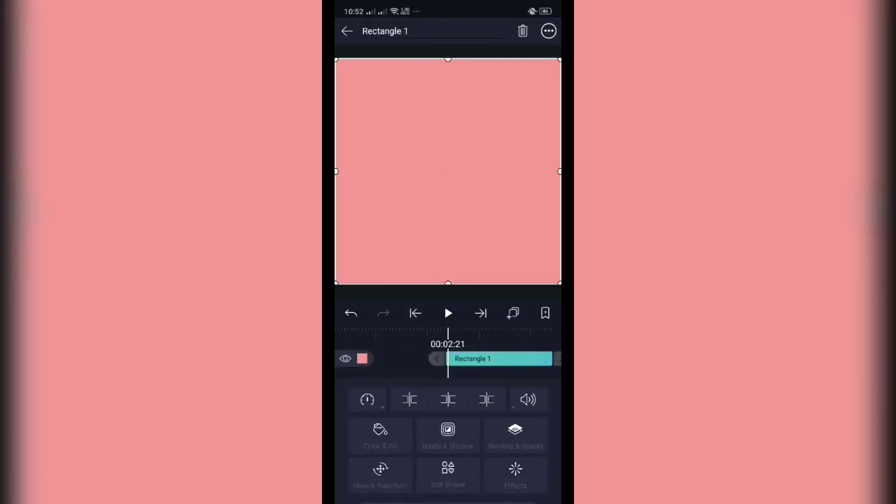
left_click(502, 363)
left_click_drag(506, 428, 389, 402)
Multi-select the rectangle and Richmon Pogiiii text layers to group them as Group and Mask 3
left_click(441, 410)
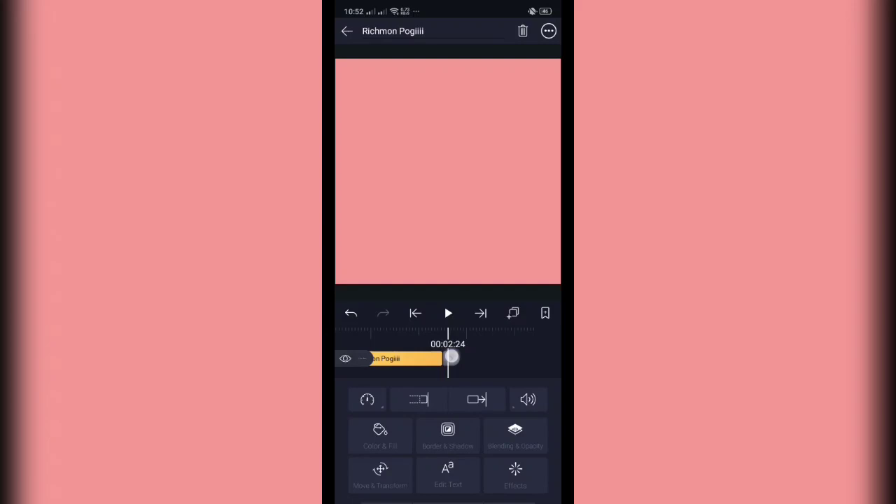
left_click(444, 357)
left_click(485, 358)
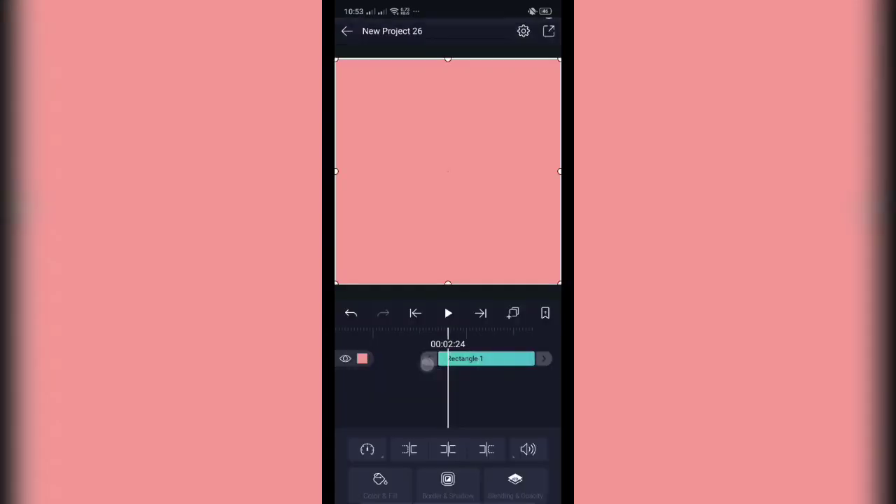
left_click(412, 310)
left_click(483, 393)
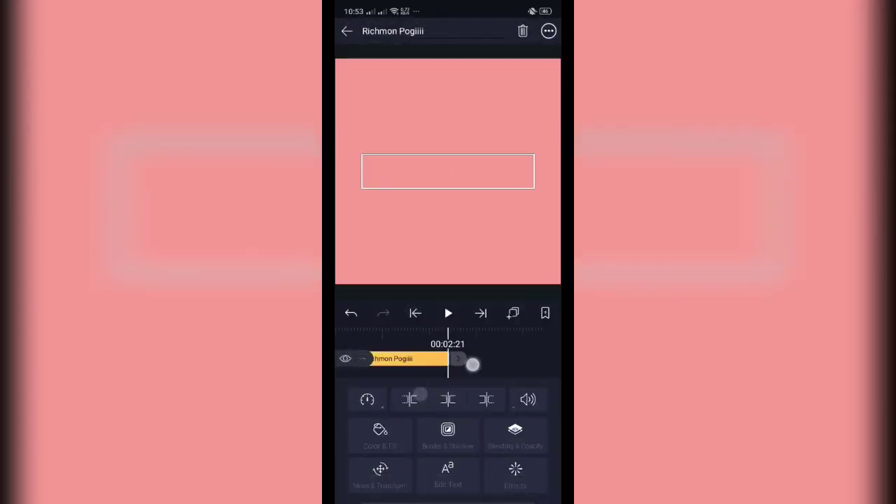
left_click(483, 361)
left_click(351, 377)
left_click(357, 409)
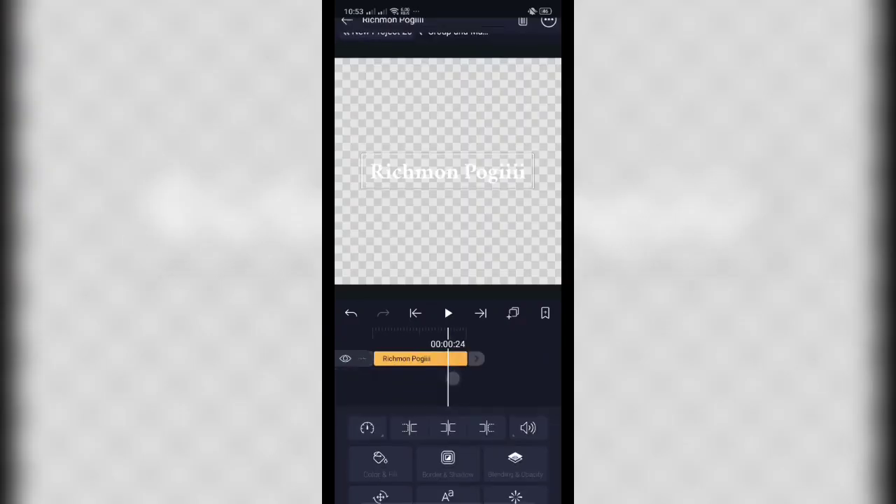
Replace the text with 'Wala lang jowa' and confirm it
left_click(448, 493)
key("BackSpace")
key("BackSpace")
key("BackSpace")
key("BackSpace")
key("BackSpace")
key("BackSpace")
key("BackSpace")
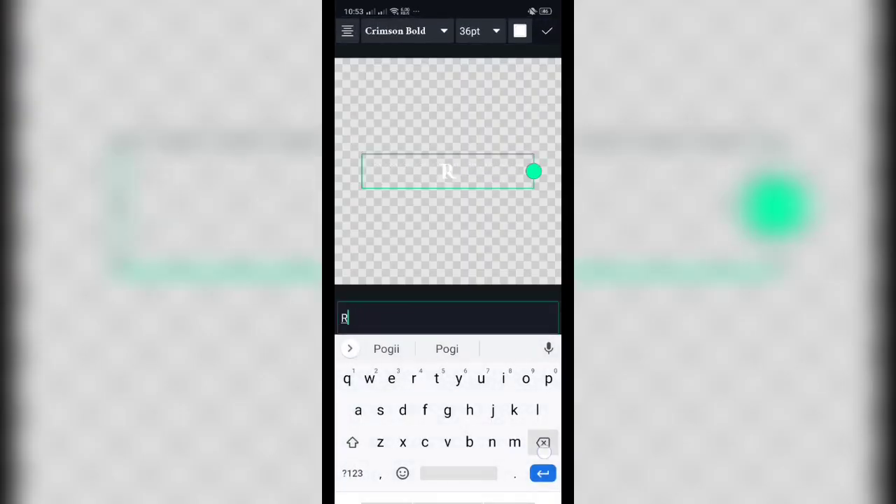
key("BackSpace")
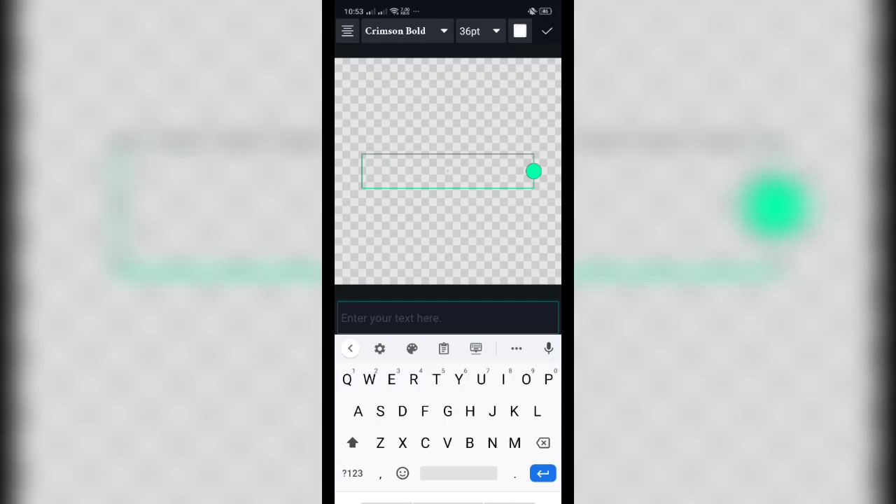
type("W")
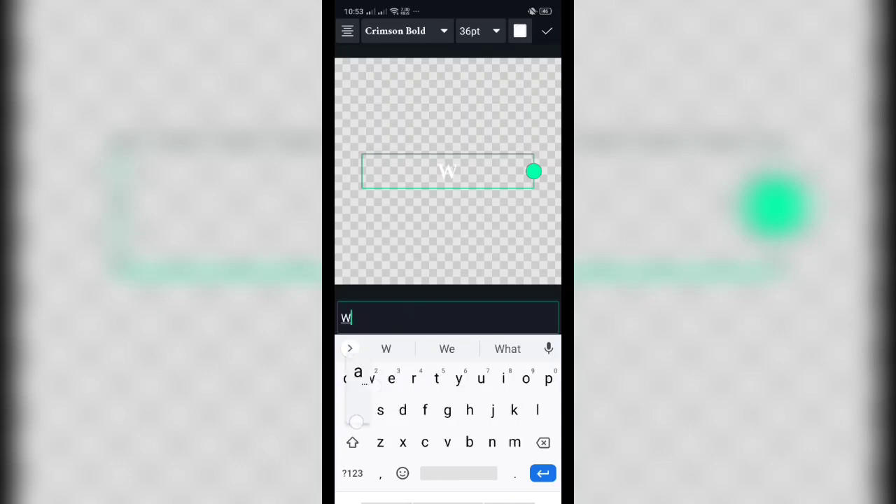
type("ala lang jowa")
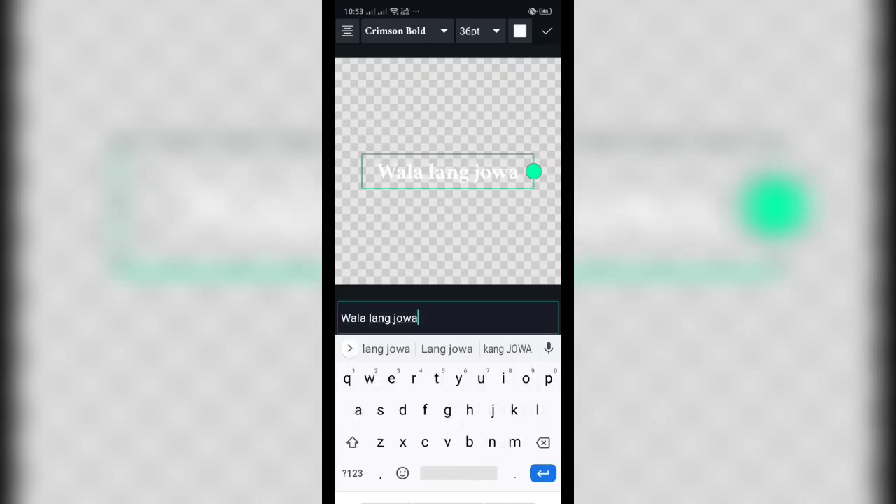
left_click(546, 30)
Exit the group and select the Group and Mask 3 clip for editing
left_click(360, 31)
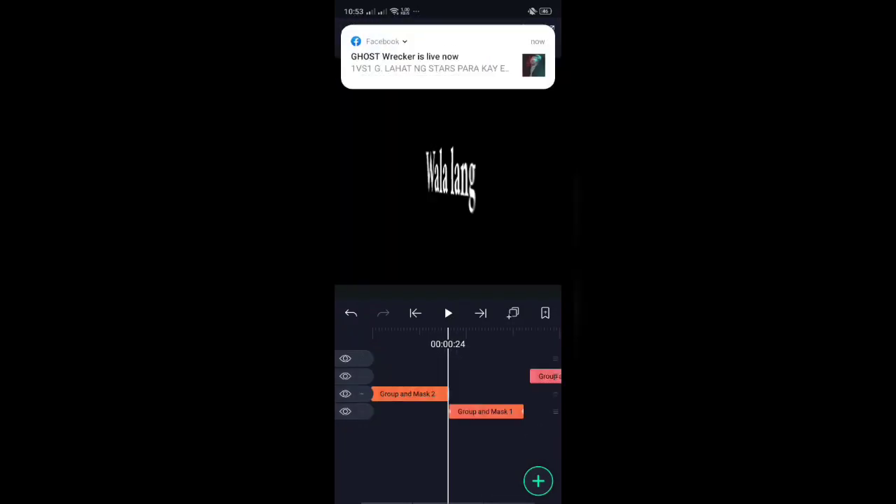
left_click_drag(504, 448, 493, 428)
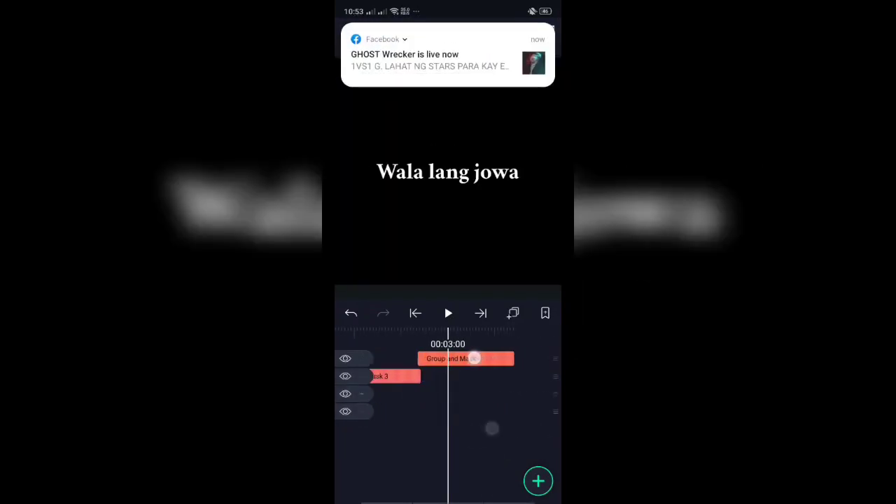
left_click(475, 358)
left_click(495, 374)
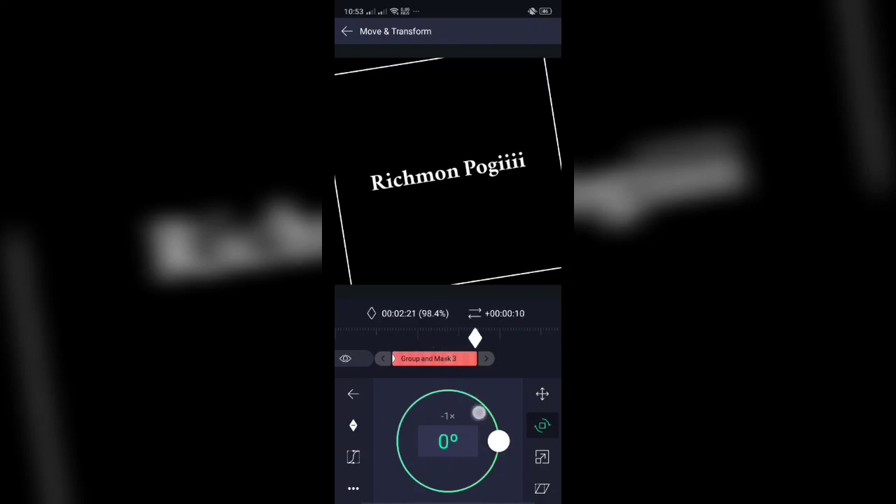
Keyframe Group and Mask 3's rotation to -238° with a steep ease-in curve
left_click_drag(513, 450, 421, 398)
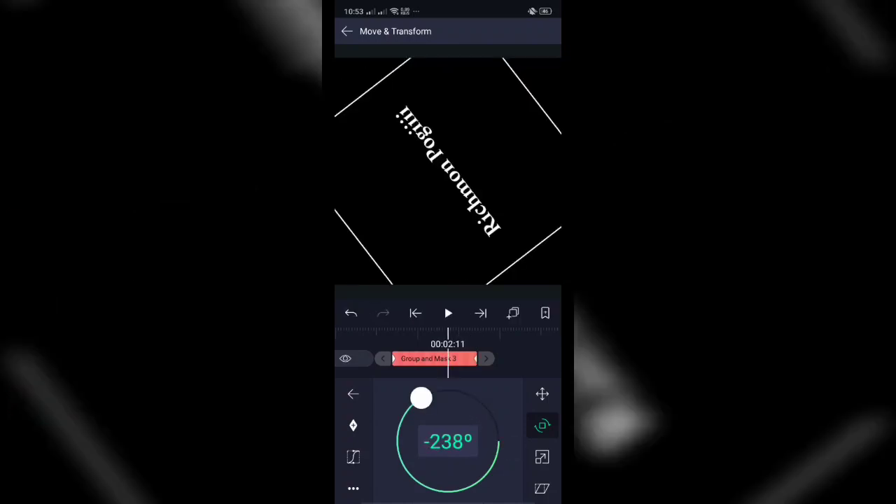
mouse_move(505, 357)
left_mouse_down()
mouse_move(522, 358)
mouse_move(502, 364)
mouse_move(516, 360)
left_mouse_up()
left_click(353, 456)
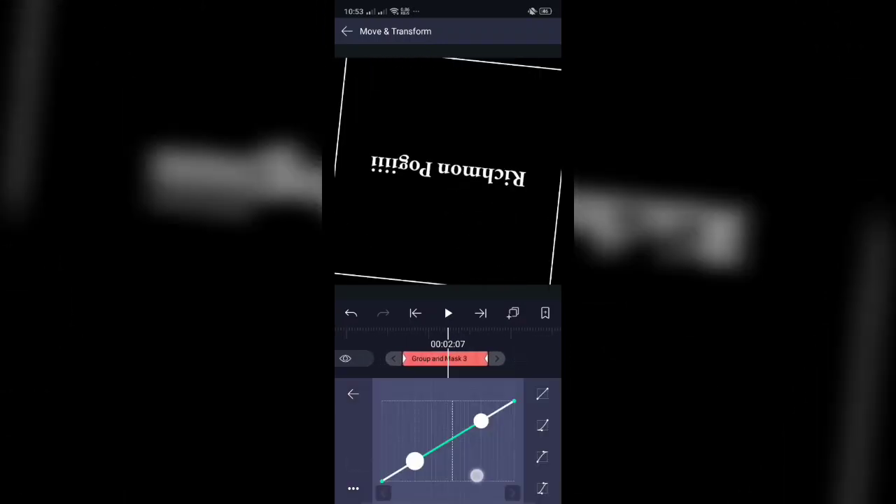
mouse_move(476, 476)
left_mouse_down()
mouse_move(478, 450)
mouse_move(483, 476)
left_mouse_up()
left_click_drag(501, 424, 511, 445)
left_click_drag(483, 476, 487, 475)
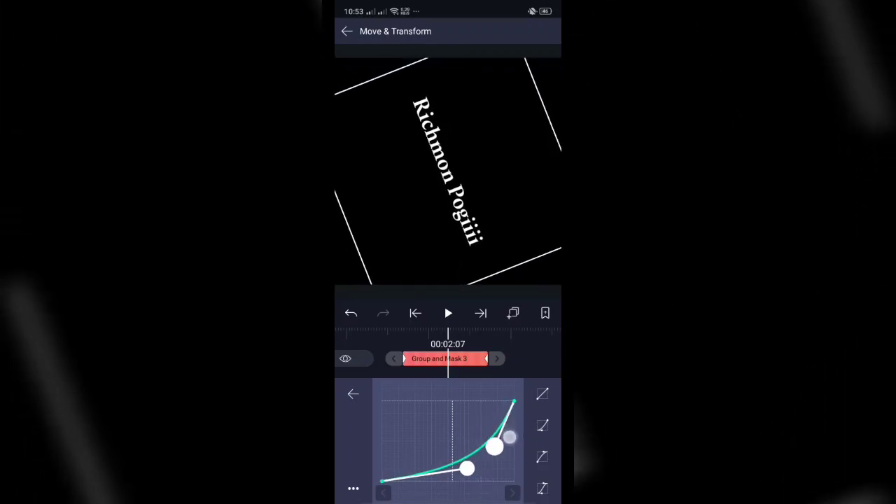
left_click_drag(511, 434, 511, 455)
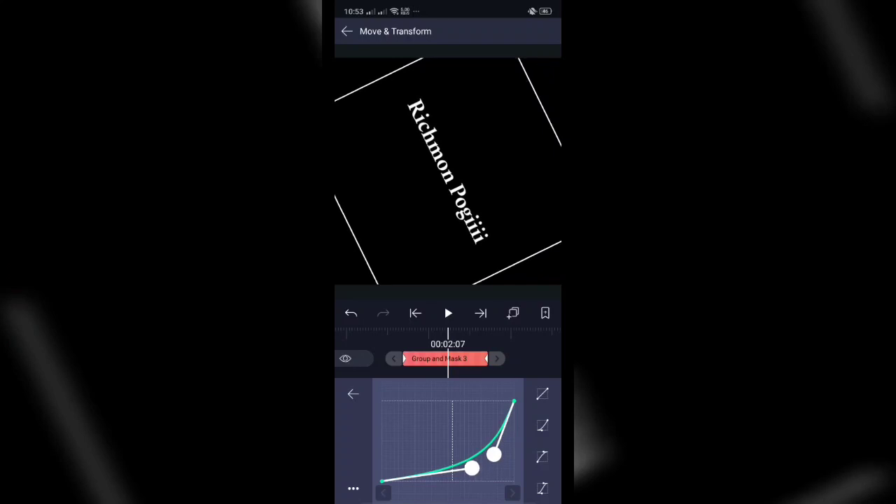
Copy the rotation ease-in curve for reuse
left_click(353, 488)
left_click(355, 433)
left_click(352, 395)
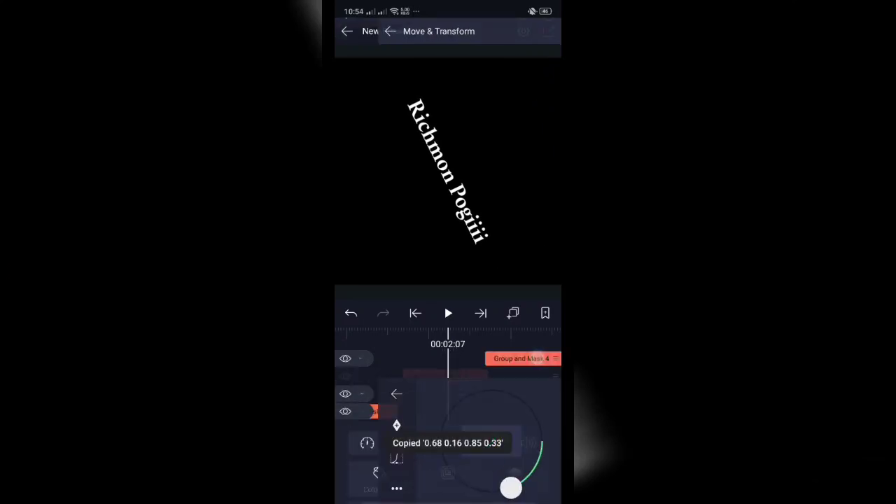
left_click(466, 376)
Add a Swirl effect from the Distortion/Warp category to Group and Mask 3
left_click(518, 400)
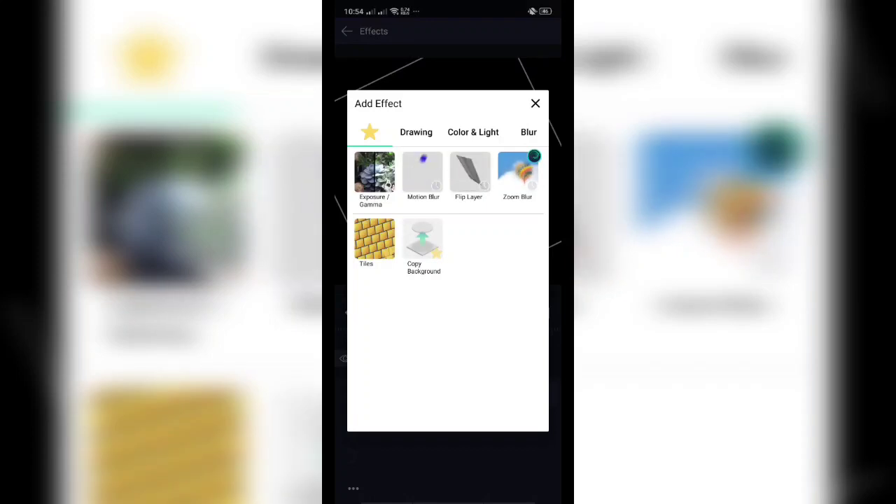
left_click(473, 131)
left_click(502, 132)
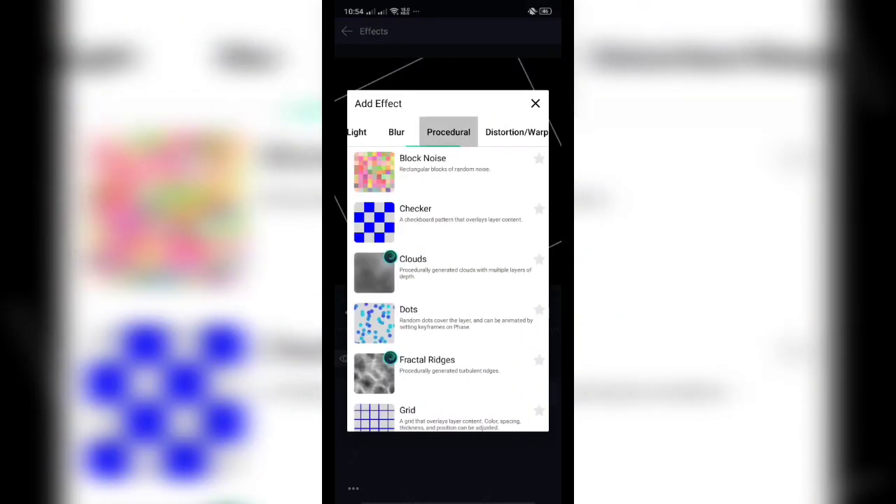
scroll(448, 294, "down", 2)
scroll(448, 294, "down", 5)
scroll(447, 294, "down", 3)
scroll(459, 324, "up", 3)
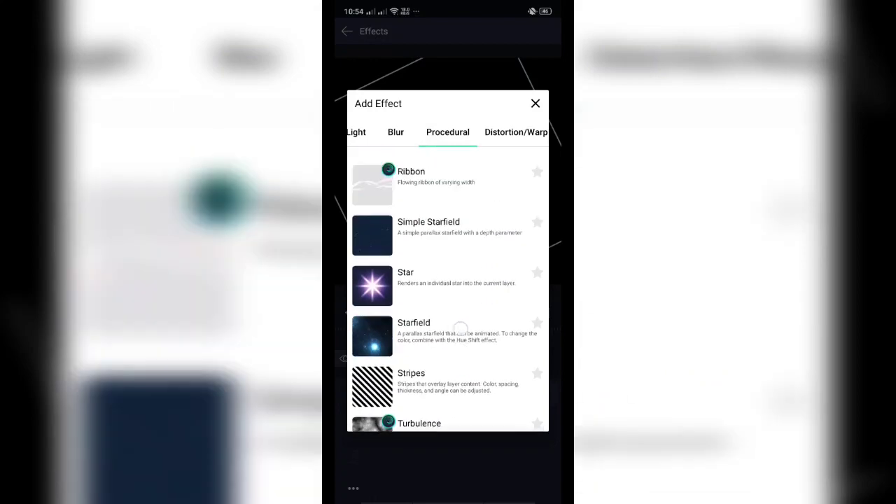
scroll(460, 324, "up", 5)
left_click(516, 132)
scroll(493, 231, "down", 5)
scroll(493, 232, "down", 3)
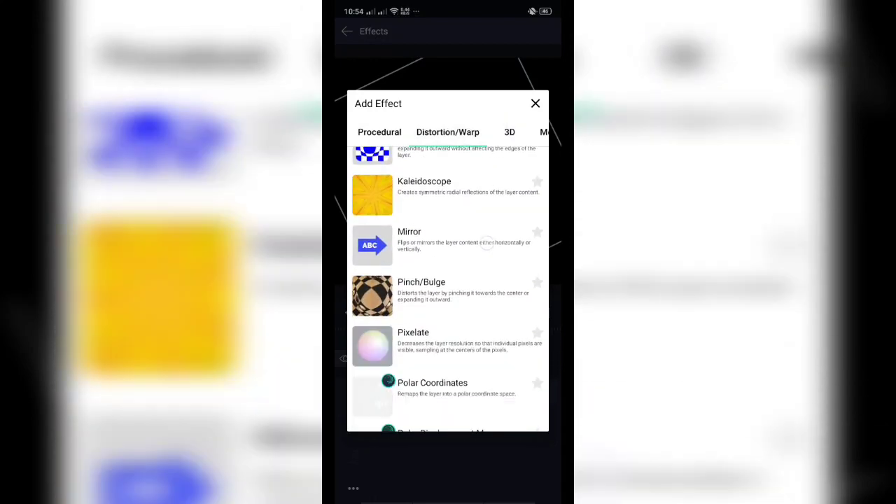
scroll(492, 232, "down", 2)
scroll(492, 231, "down", 1)
scroll(448, 294, "down", 1)
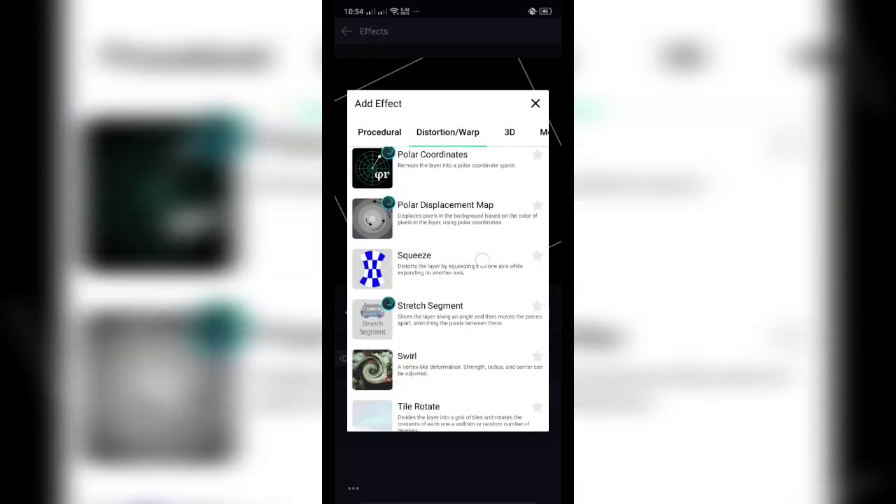
left_click(434, 343)
Set Swirl radius to 0.80 and keyframe strength from 0 to -0.060
left_click_drag(524, 431, 524, 418)
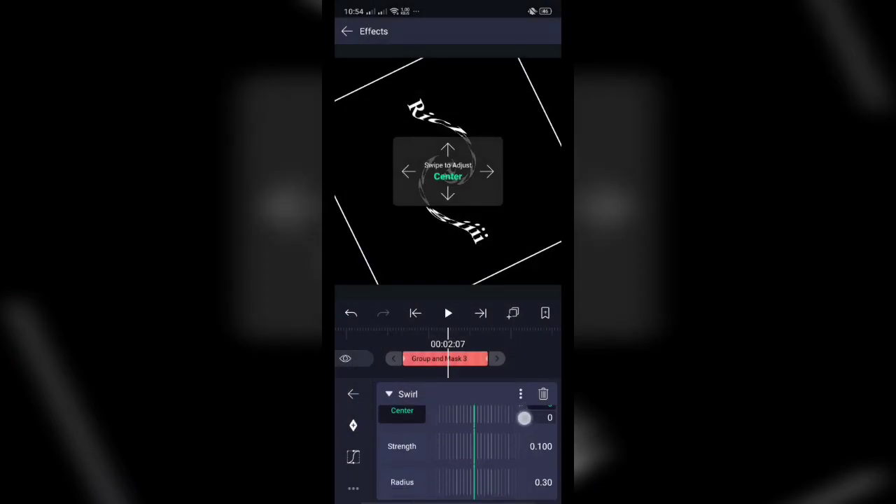
mouse_move(536, 453)
left_mouse_down()
mouse_move(526, 445)
mouse_move(462, 463)
left_mouse_up()
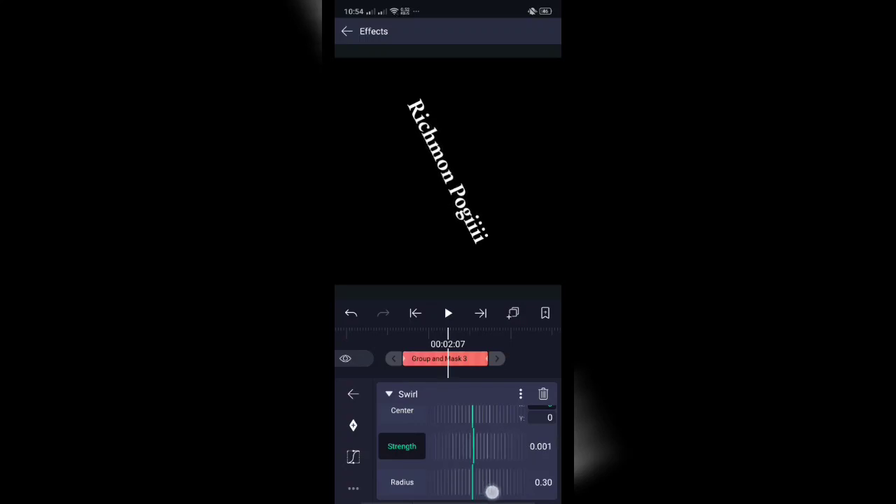
left_click_drag(494, 496, 472, 496)
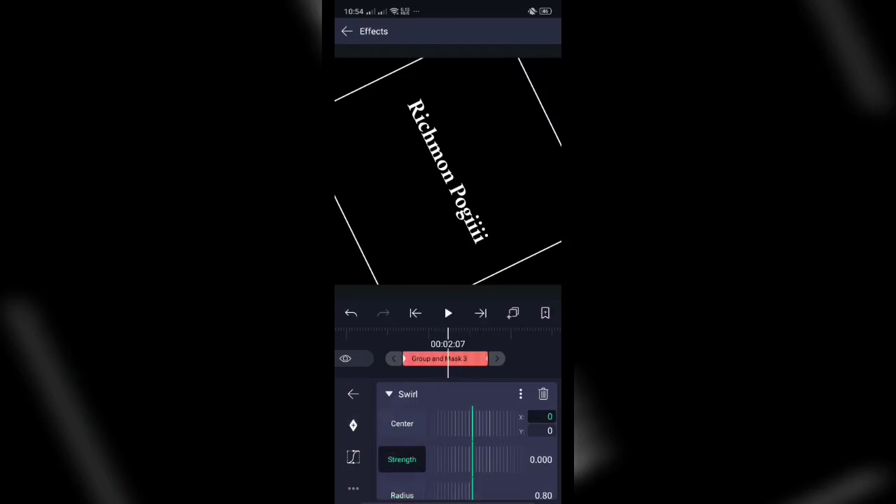
left_click_drag(473, 474, 466, 474)
mouse_move(504, 349)
left_mouse_down()
mouse_move(530, 349)
mouse_move(504, 349)
left_mouse_up()
left_click_drag(473, 460, 464, 460)
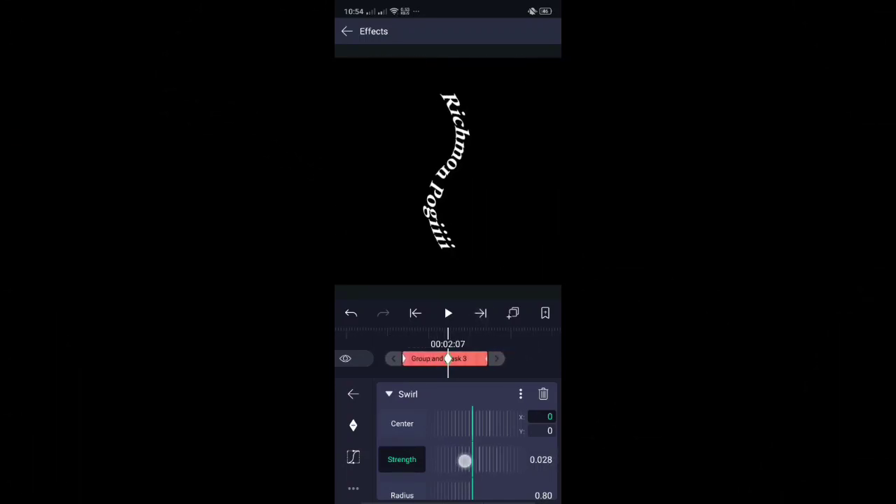
mouse_move(529, 495)
left_mouse_down()
mouse_move(514, 478)
mouse_move(520, 466)
mouse_move(503, 454)
mouse_move(537, 482)
mouse_move(499, 484)
left_mouse_up()
mouse_move(479, 358)
left_mouse_down()
mouse_move(524, 358)
mouse_move(481, 358)
left_mouse_up()
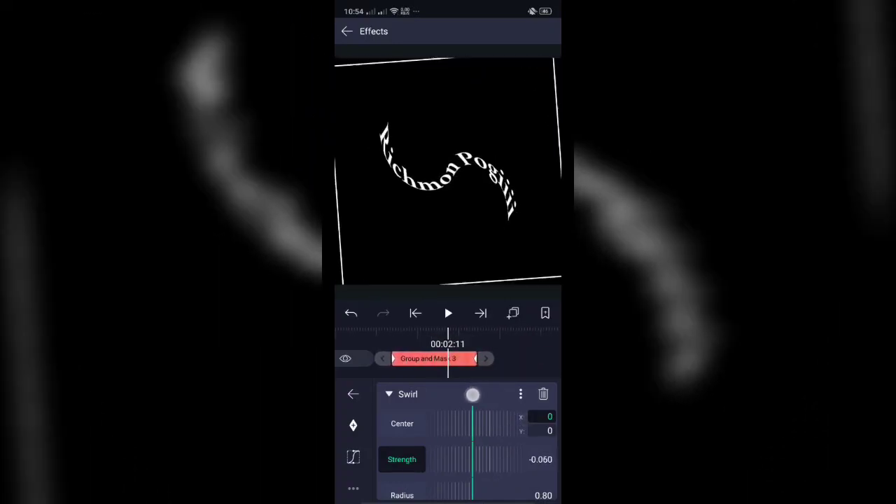
Paste the copied easing curve onto the swirl strength and preview it
left_click(354, 459)
left_click(354, 488)
left_click(370, 460)
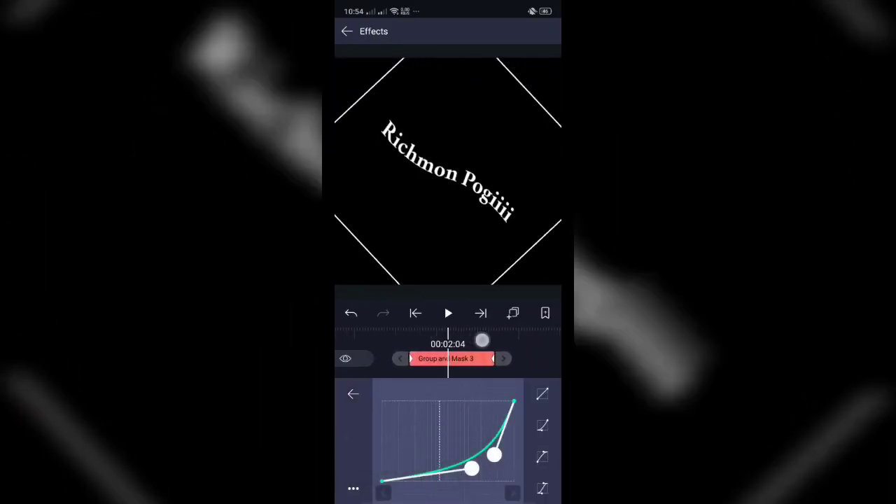
mouse_move(482, 341)
left_mouse_down()
mouse_move(518, 340)
mouse_move(480, 362)
mouse_move(458, 362)
mouse_move(492, 381)
mouse_move(462, 392)
mouse_move(500, 384)
mouse_move(424, 405)
left_mouse_up()
Return to the timeline and play back the animation from an earlier point
left_click(511, 364)
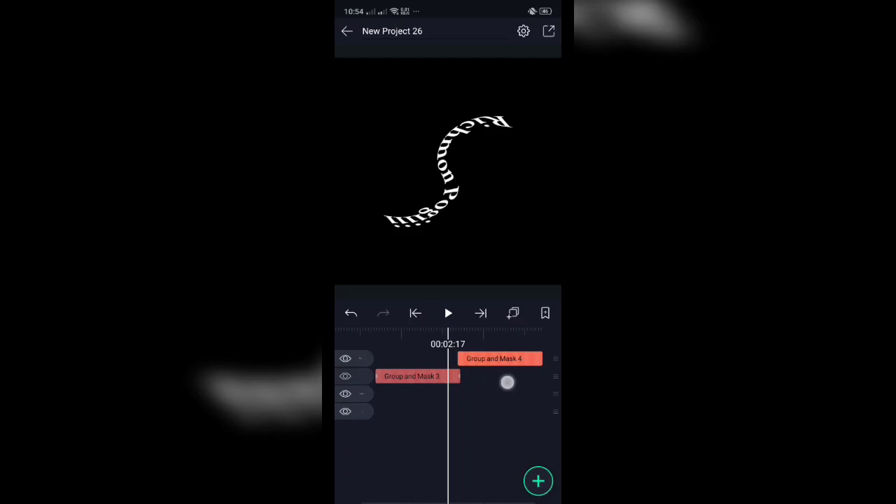
left_click_drag(506, 380, 560, 378)
left_click(447, 313)
mouse_move(483, 404)
left_mouse_down()
mouse_move(511, 418)
mouse_move(466, 430)
left_mouse_up()
Keyframe a rotation on the Wala lang jowa group (Group and Mask 4)
left_click(476, 358)
left_click(380, 476)
left_click(542, 420)
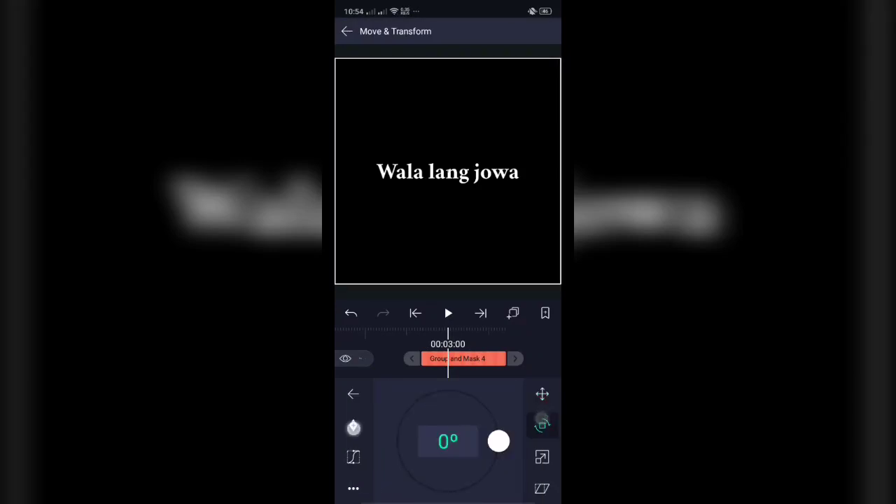
mouse_move(508, 446)
left_mouse_down()
mouse_move(470, 394)
mouse_move(440, 408)
mouse_move(464, 480)
mouse_move(501, 439)
mouse_move(429, 486)
mouse_move(408, 432)
left_mouse_up()
left_click(353, 456)
Reshape the rotation's easing curve, then bring up the group's effects
left_click_drag(480, 418, 427, 408)
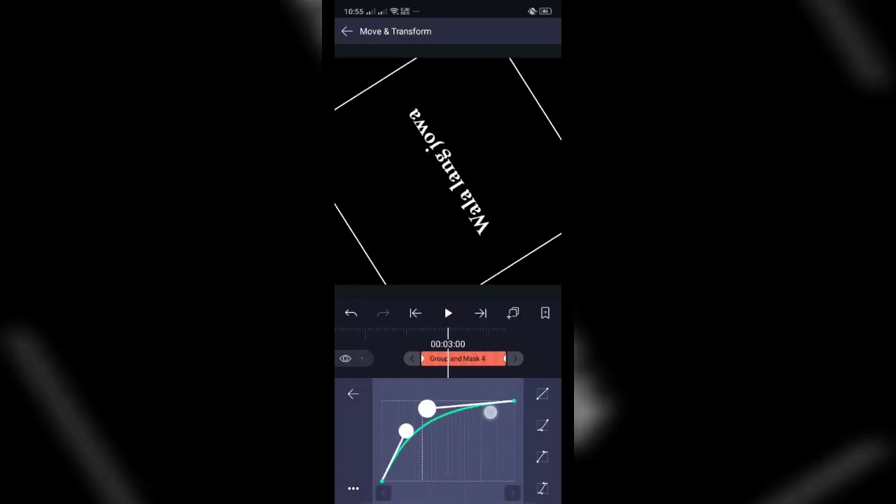
left_click_drag(489, 412, 491, 416)
left_click_drag(458, 463, 459, 458)
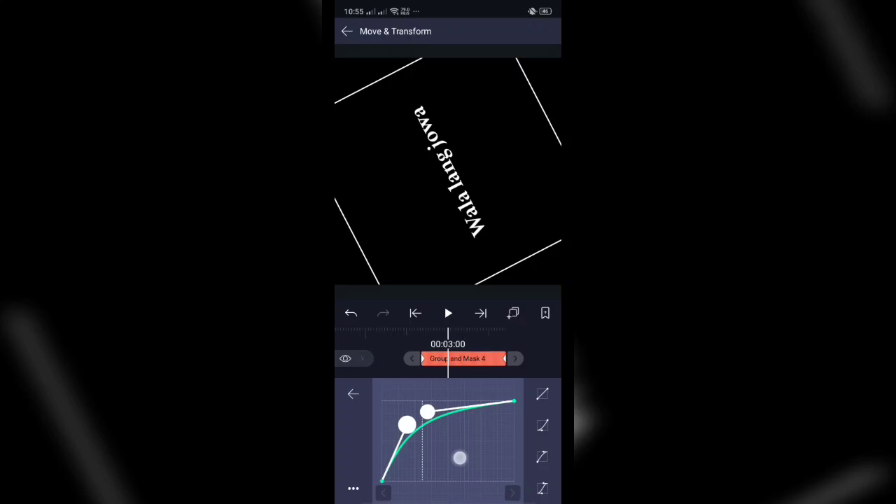
left_click(353, 394)
left_click(353, 393)
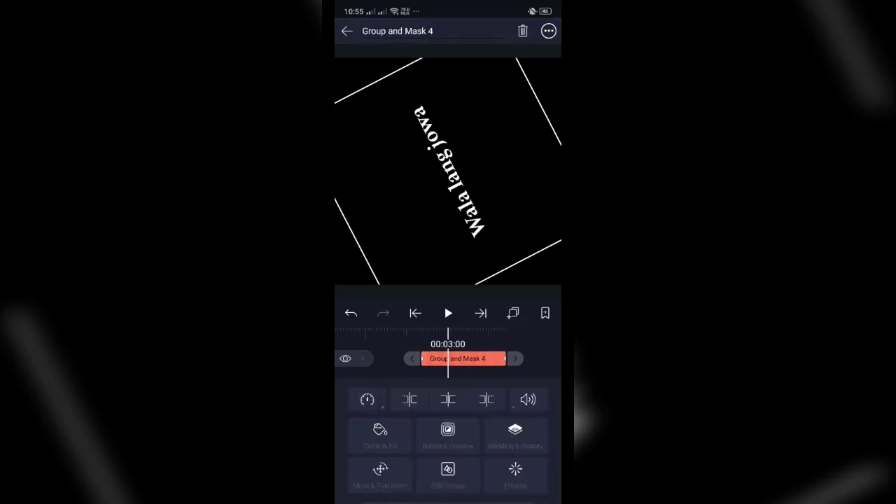
left_click(529, 476)
Add a Swirl effect to the group and keyframe its strength to twist the text
left_click(515, 399)
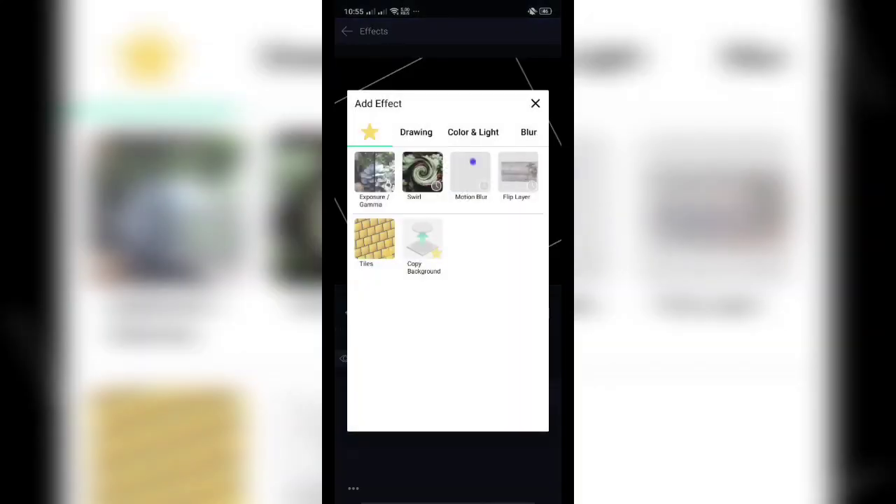
left_click(424, 176)
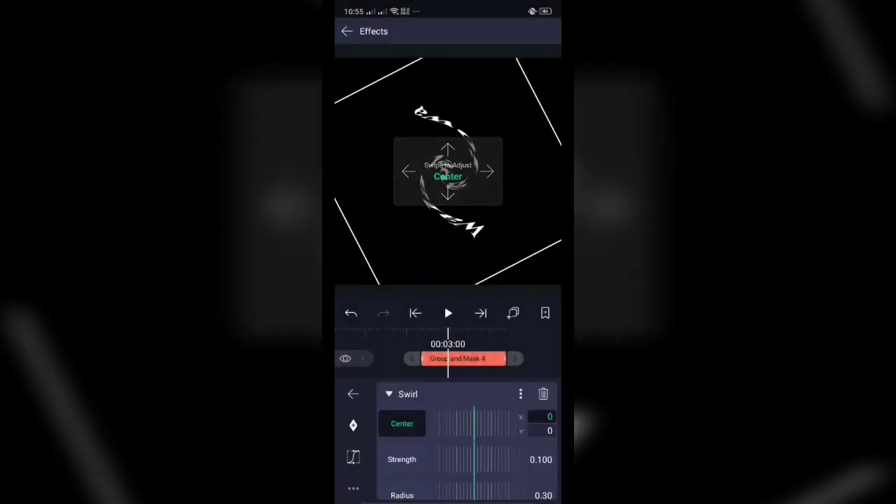
scroll(461, 455, "down", 1)
mouse_move(476, 494)
left_mouse_down()
mouse_move(432, 498)
mouse_move(447, 502)
left_mouse_up()
mouse_move(462, 446)
left_mouse_down()
mouse_move(488, 432)
mouse_move(524, 466)
mouse_move(503, 482)
mouse_move(509, 485)
left_mouse_up()
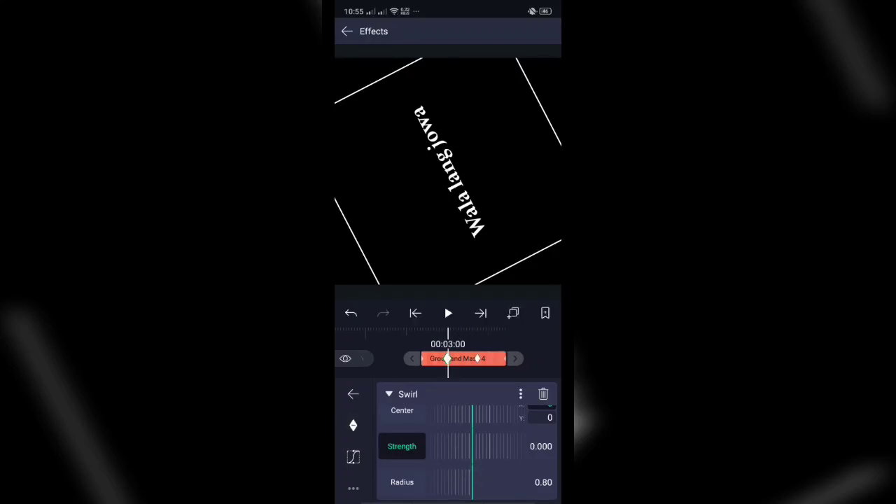
left_click(415, 315)
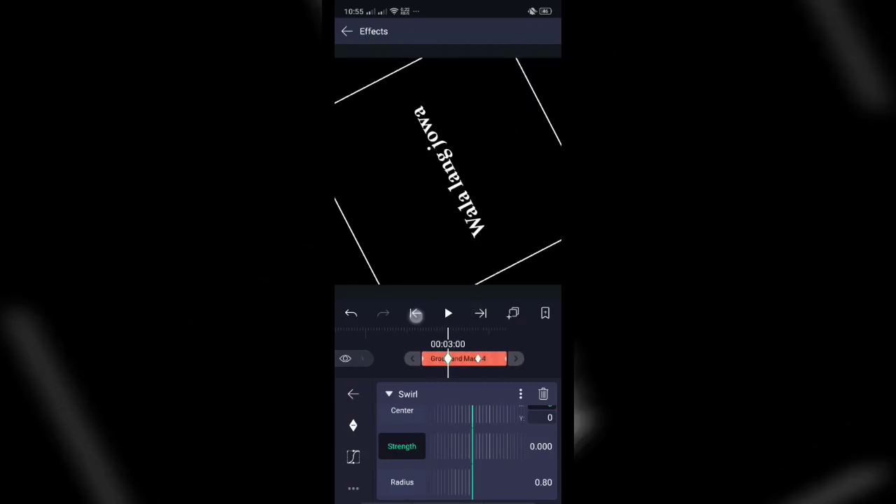
left_click(469, 314)
left_click_drag(519, 444, 384, 472)
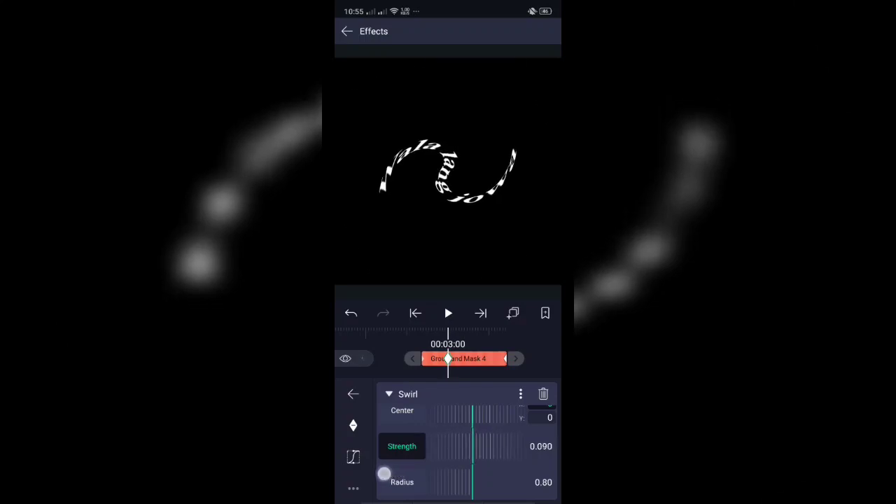
Paste the saved ease curve onto the Swirl keyframe and reshape it to ease out
left_click(353, 456)
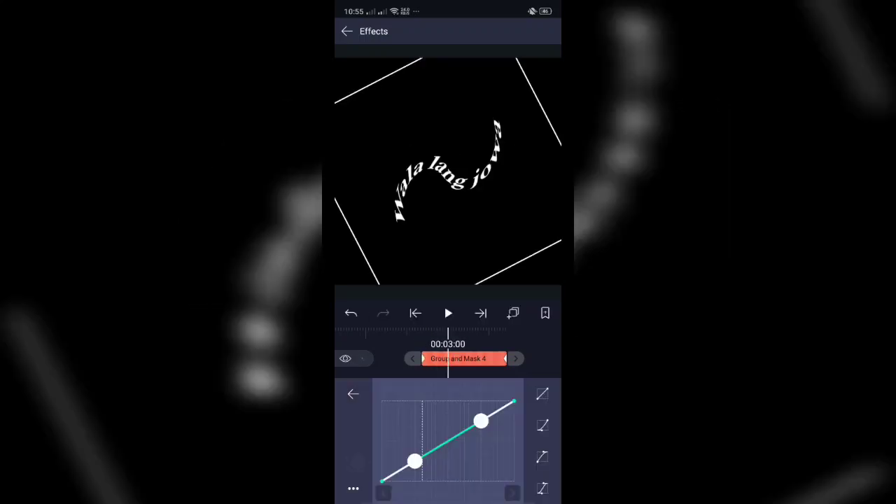
left_click(352, 488)
left_click(369, 458)
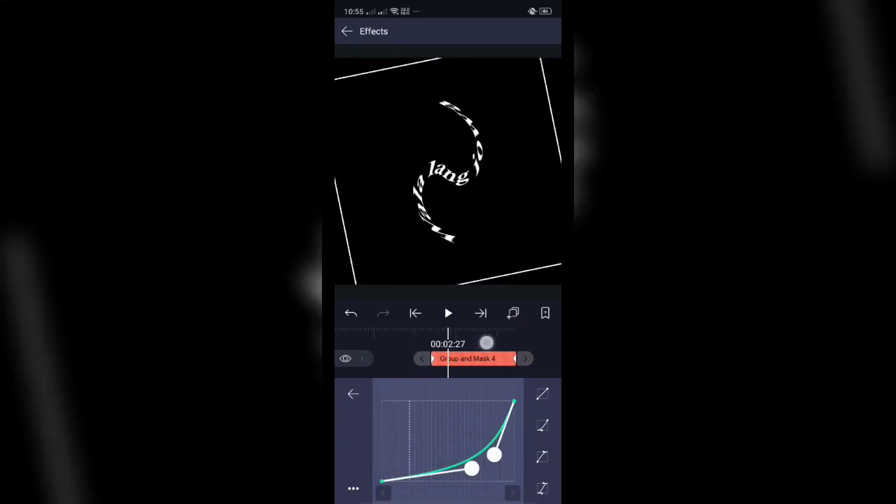
left_click_drag(471, 467, 415, 428)
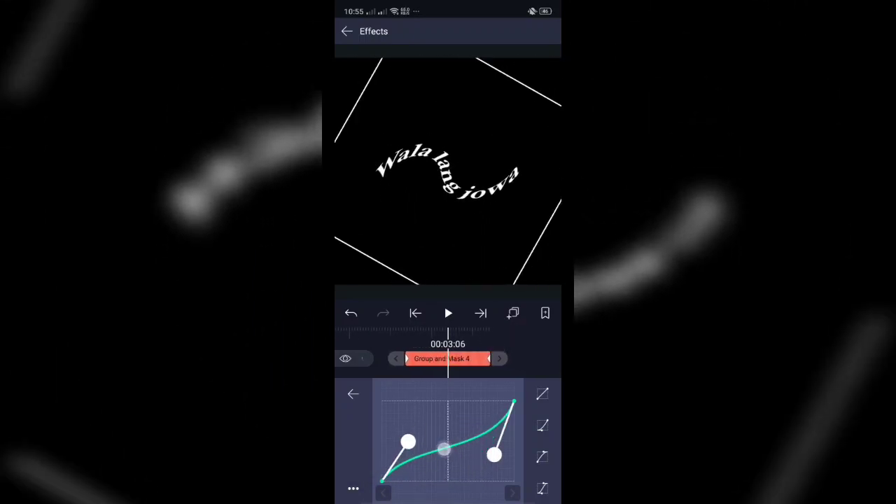
mouse_move(494, 455)
left_mouse_down()
mouse_move(450, 429)
mouse_move(488, 416)
left_mouse_up()
left_click_drag(472, 470, 466, 457)
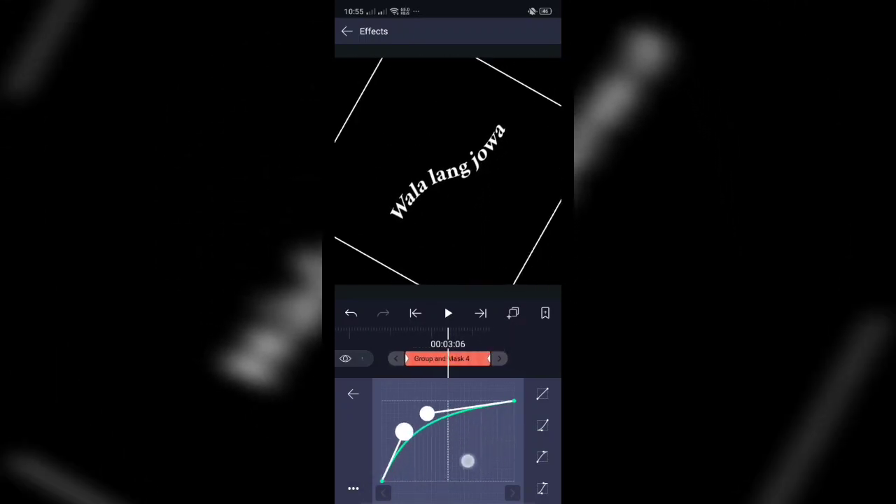
left_click(353, 394)
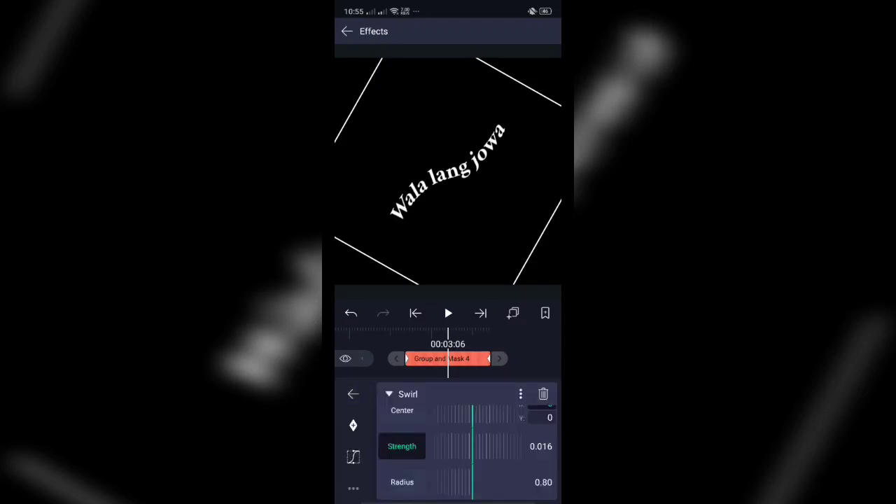
Copy the Swirl's new curve and ready it for pasting on the rotation keyframe
left_click(353, 456)
left_click(353, 487)
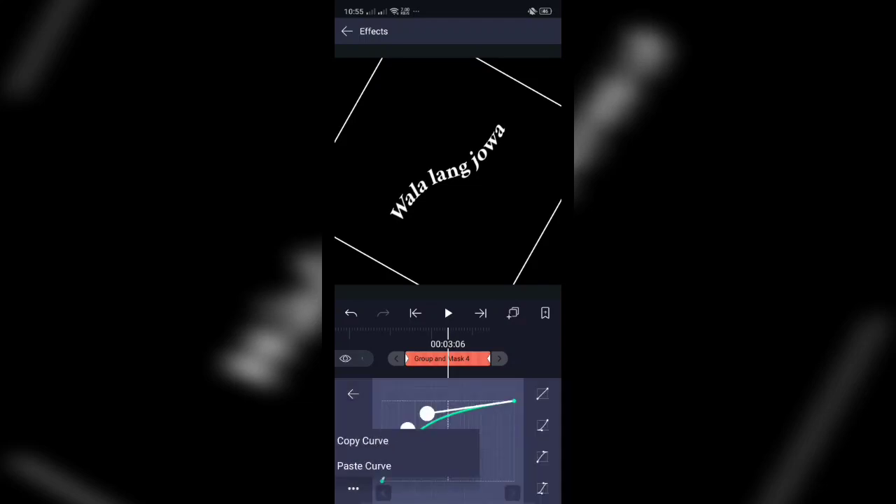
left_click(369, 435)
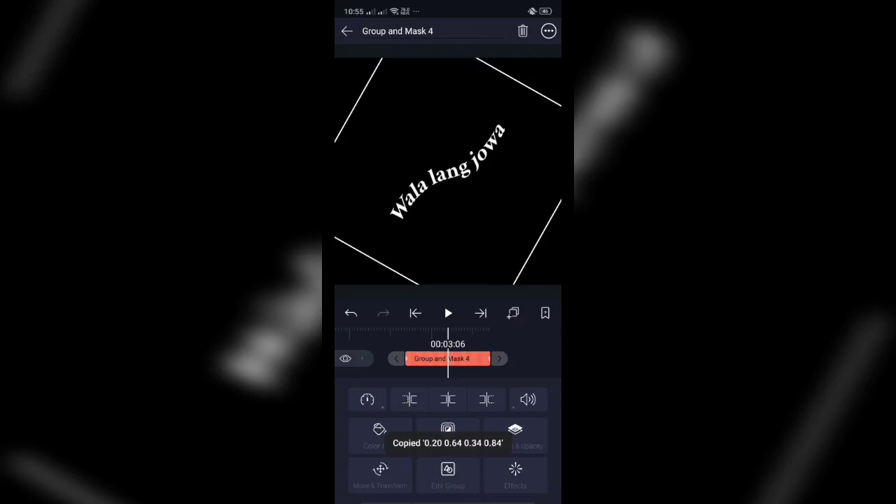
left_click(352, 394)
left_click(378, 468)
left_click(539, 424)
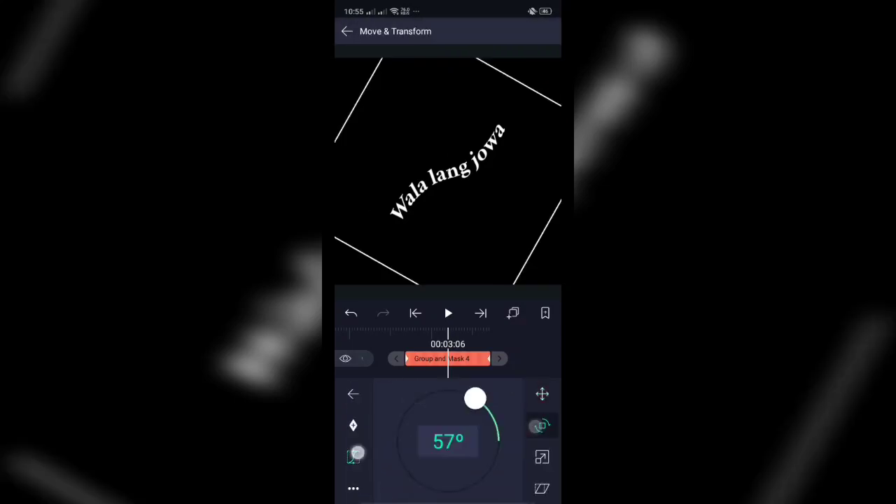
left_click(353, 456)
left_click(353, 488)
Paste the copied curve onto the rotation and preview the animation
left_click(358, 476)
left_click(346, 31)
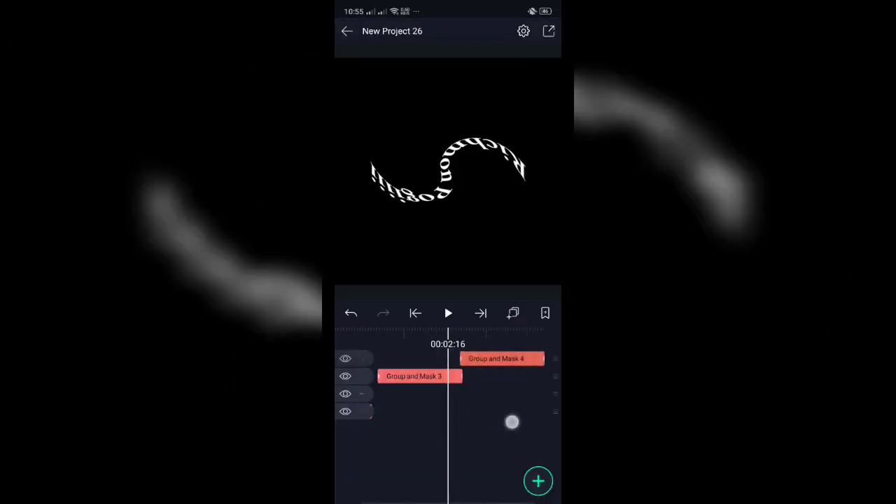
left_click(455, 324)
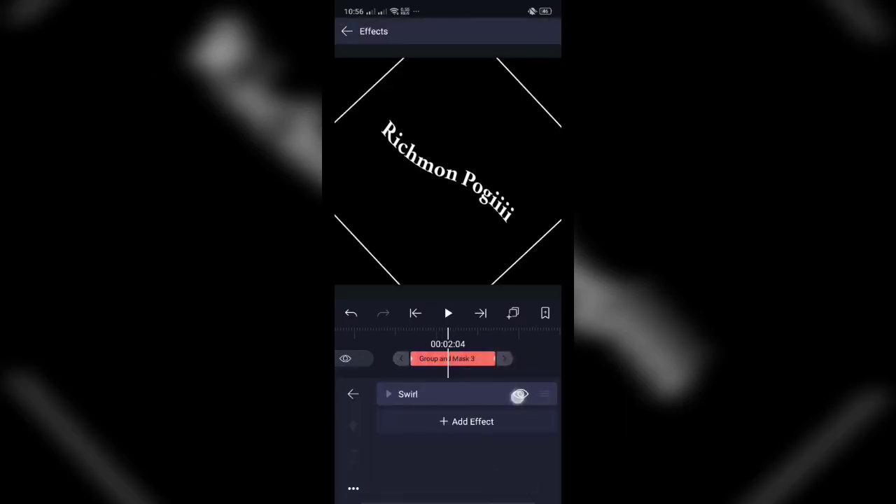
Add a Flip Layer effect to Group and Mask 3 with a 90° flip angle
left_click(503, 422)
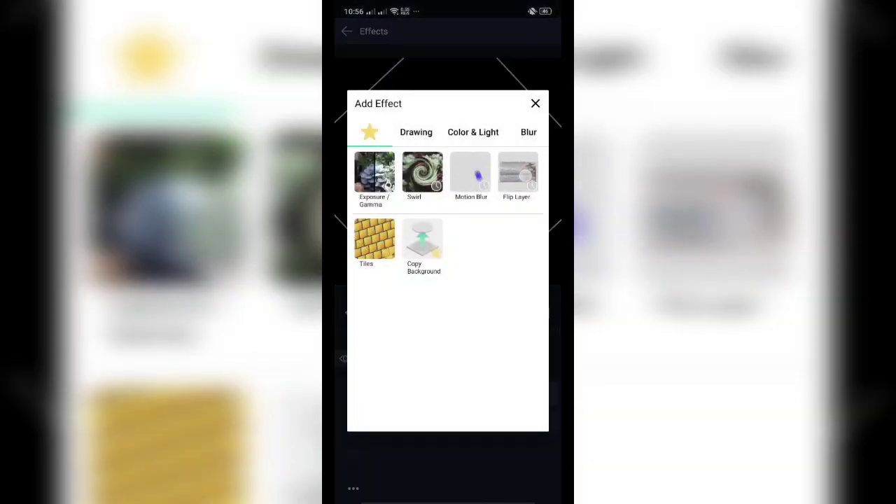
left_click(516, 179)
left_click(476, 422)
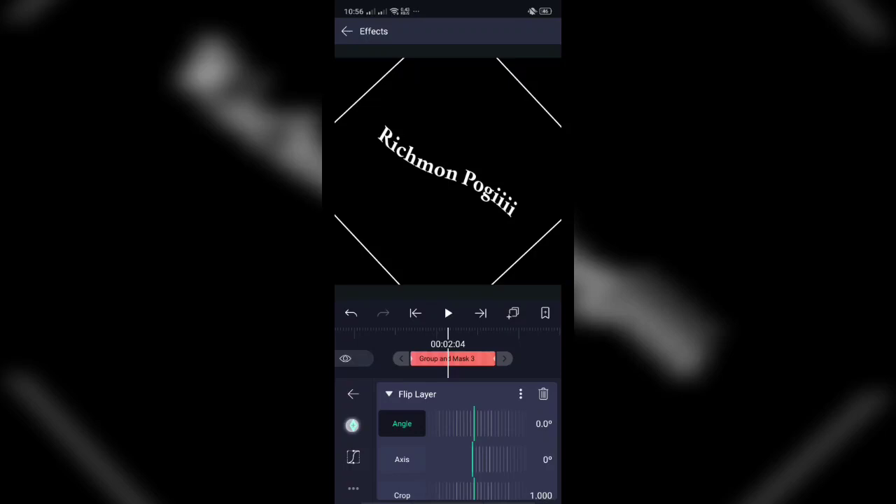
left_click_drag(504, 423, 447, 423)
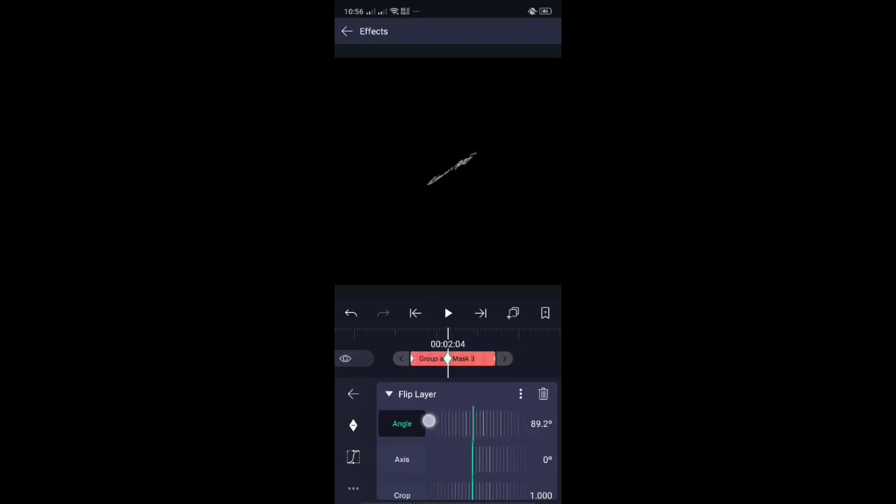
left_click_drag(402, 417, 404, 418)
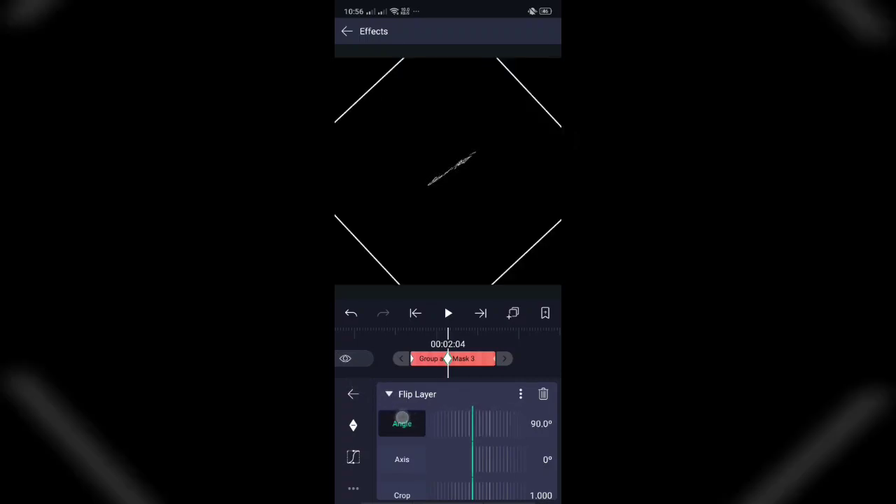
Paste the saved ease curve onto the flip angle and reshape it into an ease-in
left_click(352, 456)
left_click(354, 488)
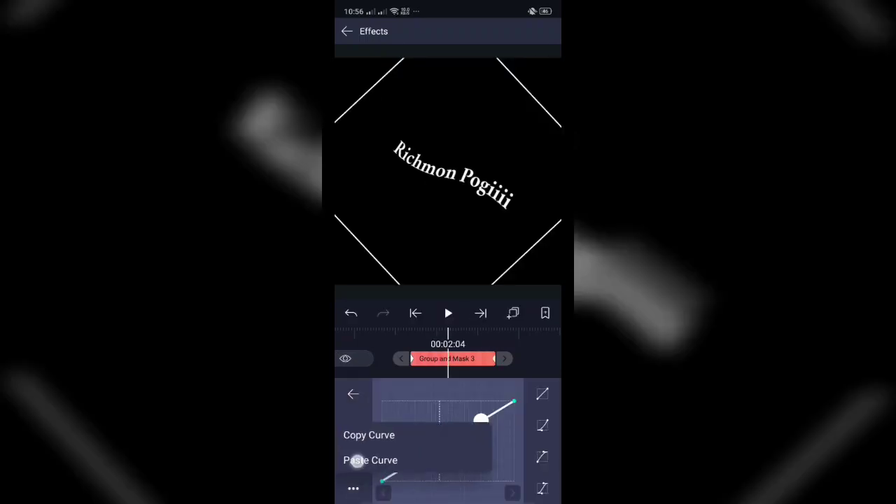
left_click(370, 458)
left_click_drag(408, 429, 460, 465)
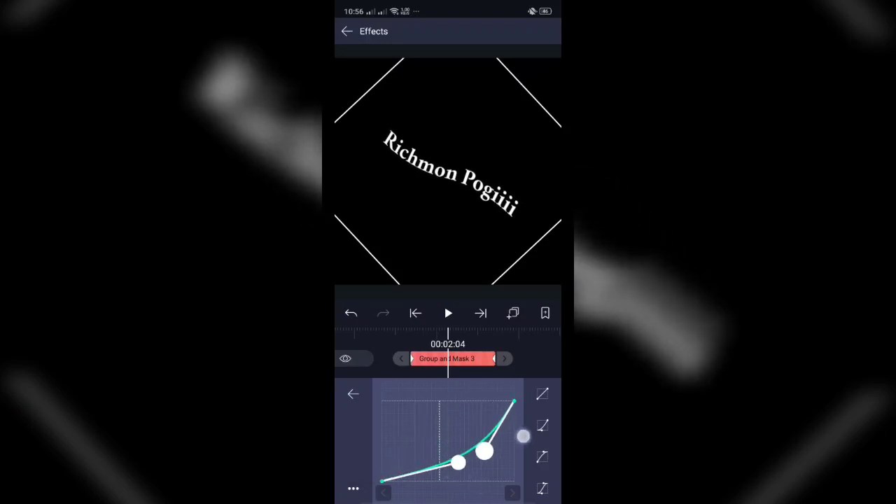
left_click_drag(426, 413, 486, 451)
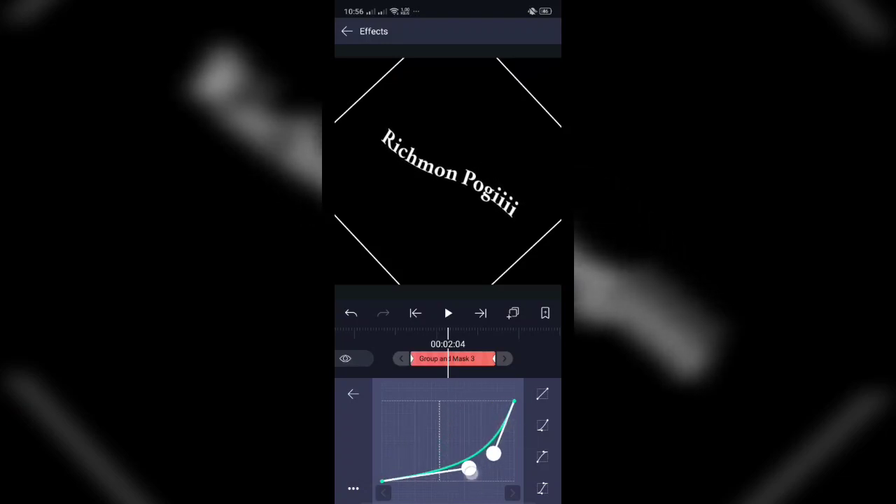
left_click(348, 402)
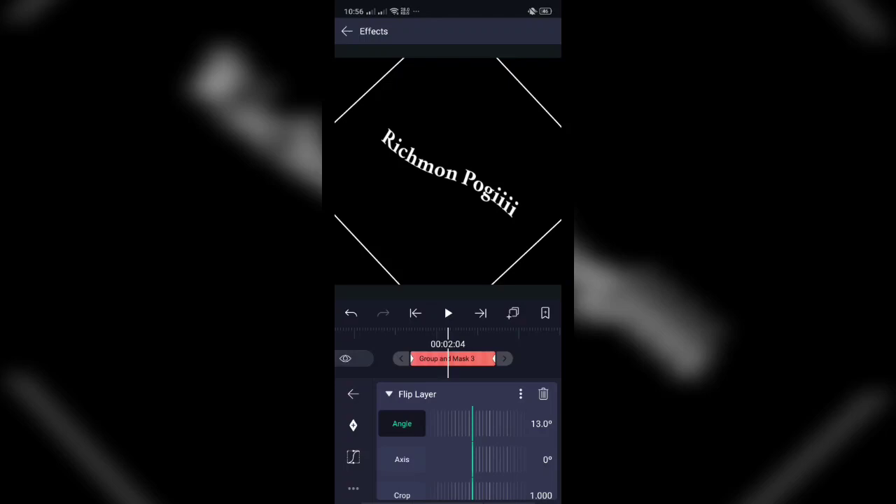
left_click_drag(538, 355, 531, 359)
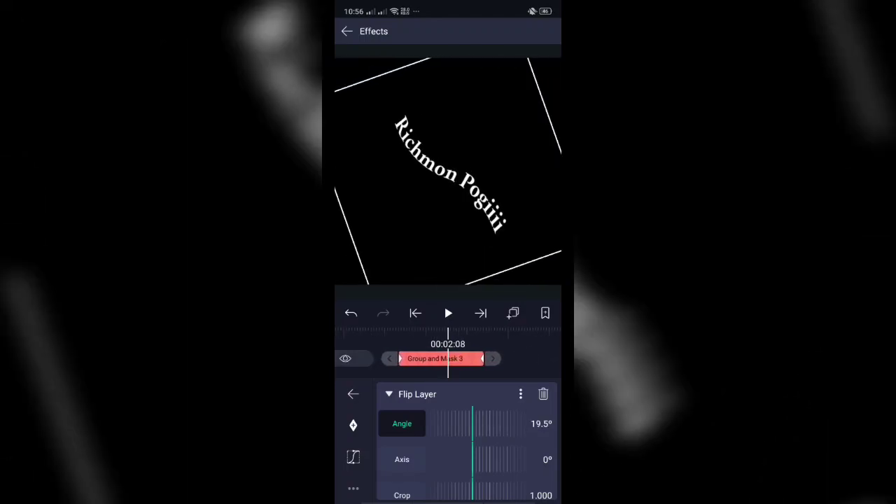
Copy the ease curve from the group's Move & Transform rotation
left_click(353, 394)
left_click(378, 471)
left_click(542, 435)
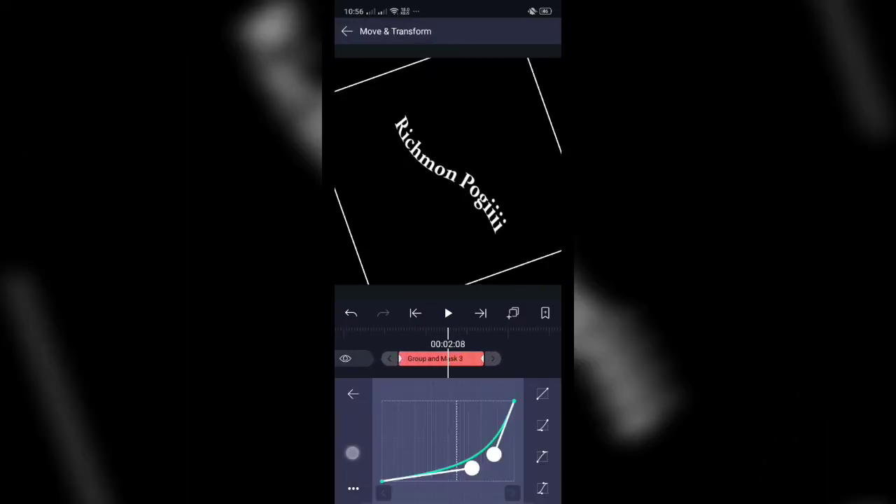
left_click(353, 488)
left_click(351, 439)
left_click(352, 394)
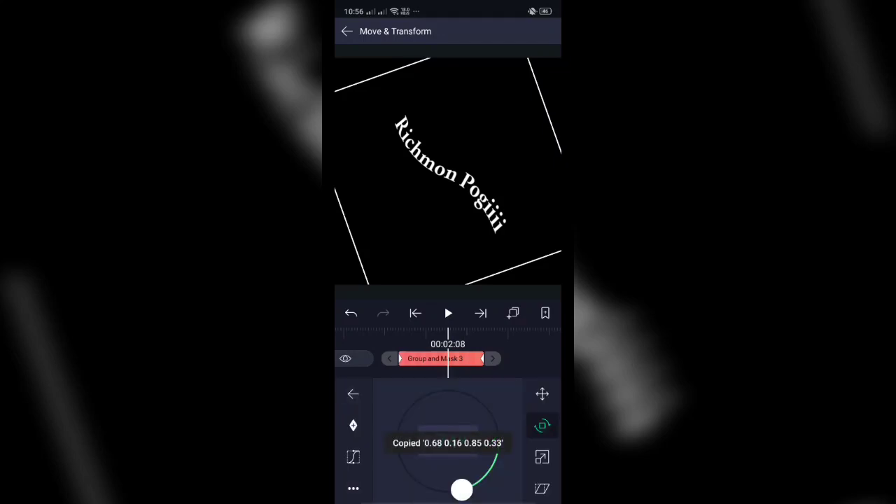
Paste the rotation's curve onto the Flip Layer angle and return to the timeline
left_click(350, 394)
left_click(417, 421)
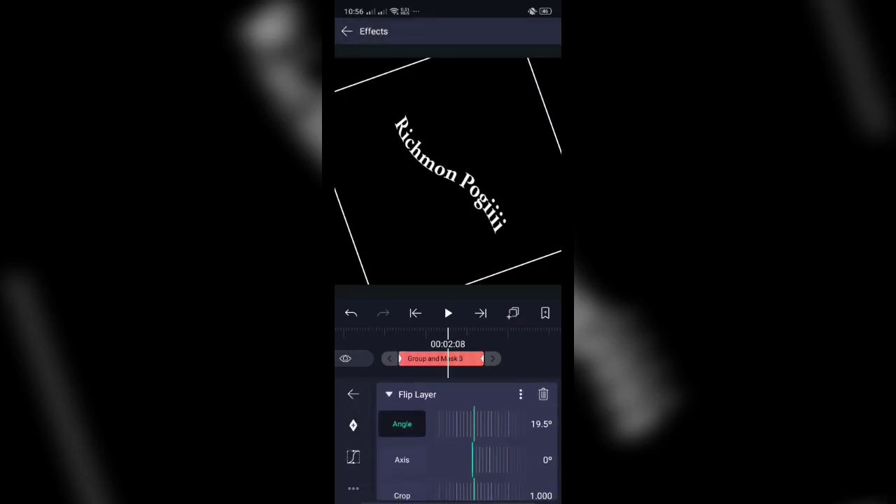
left_click(352, 456)
left_click(353, 488)
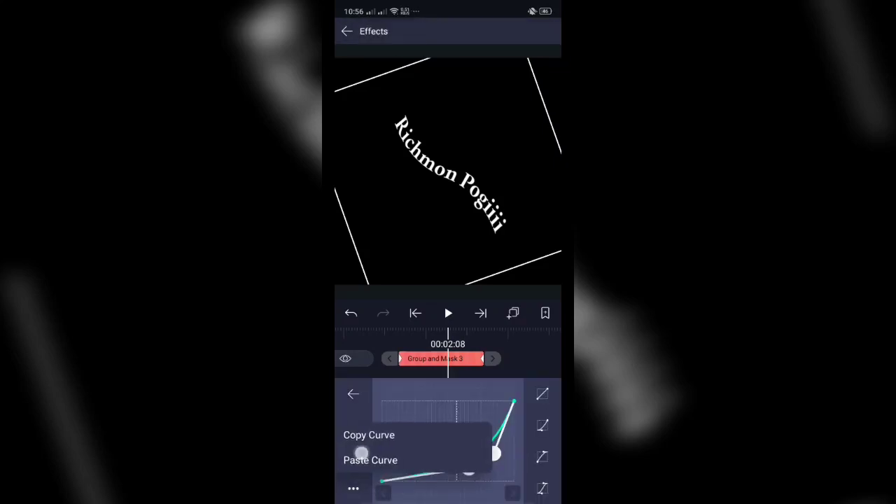
left_click(370, 459)
left_click(347, 31)
left_click_drag(526, 436, 470, 435)
Add a 3D Flip Layer to the Wala lang jowa group, flipping it back to about -87°
left_click(453, 358)
left_click(528, 478)
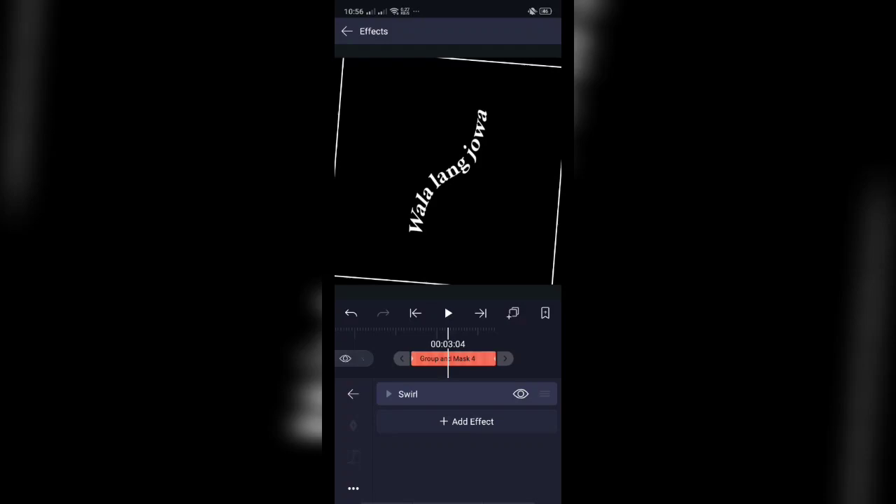
left_click(466, 421)
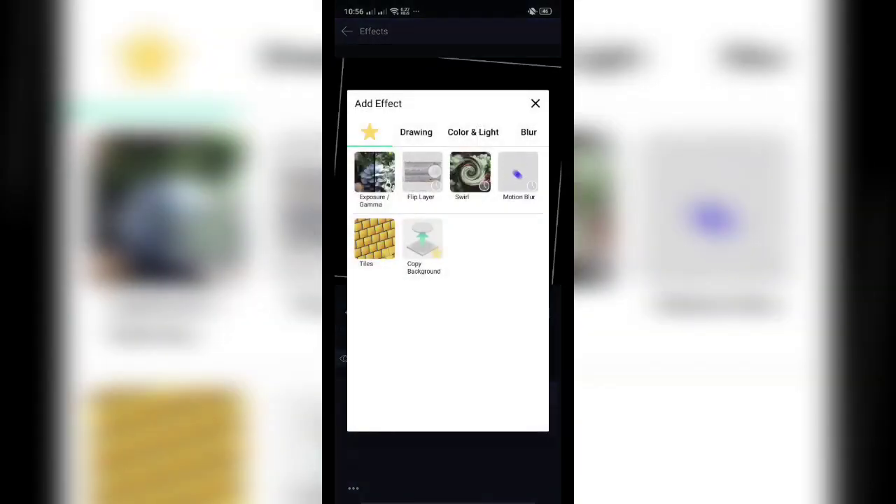
scroll(448, 132, "right", 3)
scroll(448, 132, "right", 2)
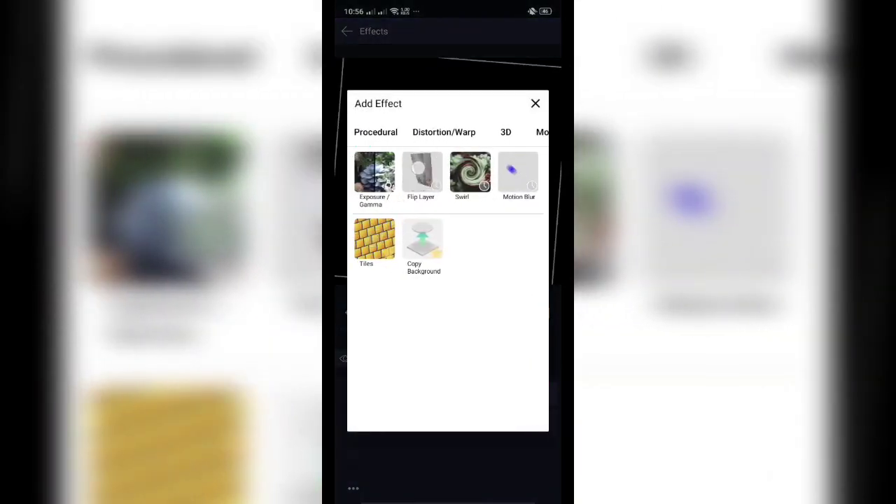
scroll(448, 132, "right", 2)
left_click(429, 131)
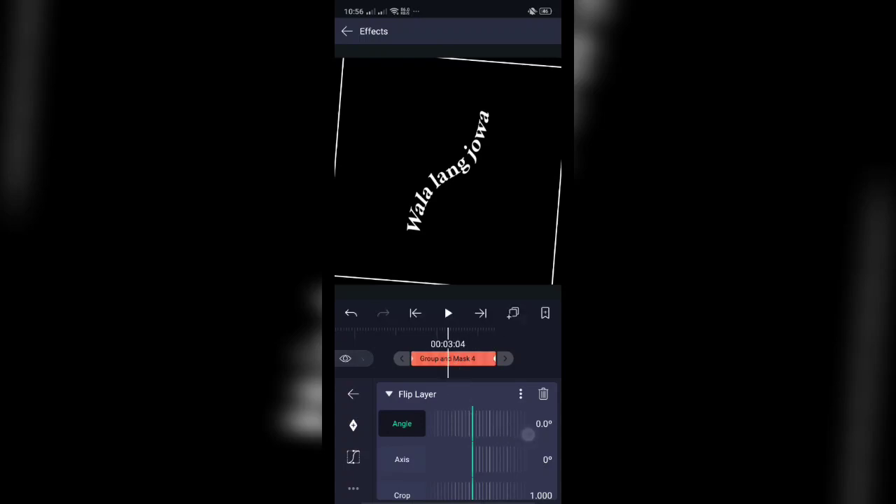
mouse_move(504, 414)
left_mouse_down()
mouse_move(480, 420)
mouse_move(498, 420)
left_mouse_up()
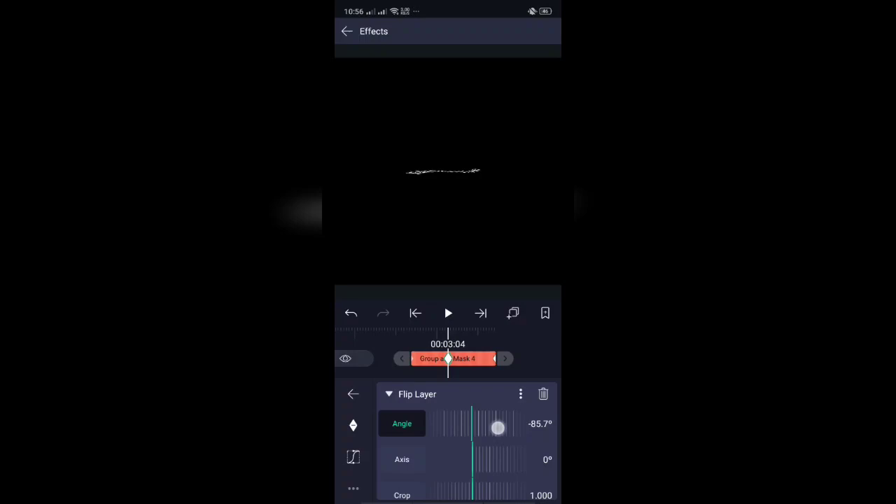
mouse_move(519, 463)
left_mouse_down()
mouse_move(466, 430)
mouse_move(482, 447)
left_mouse_up()
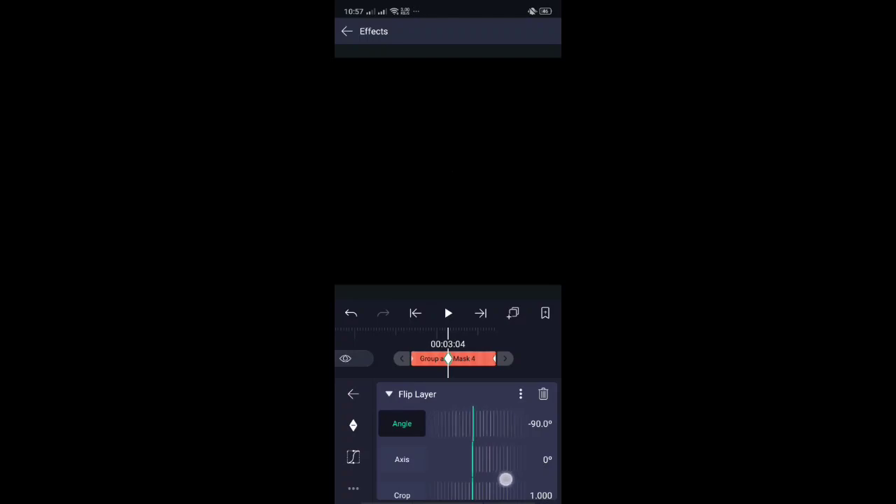
Paste the copied curve onto the flip angle, reshape it to ease out, and rewind
left_click(353, 457)
left_click(353, 489)
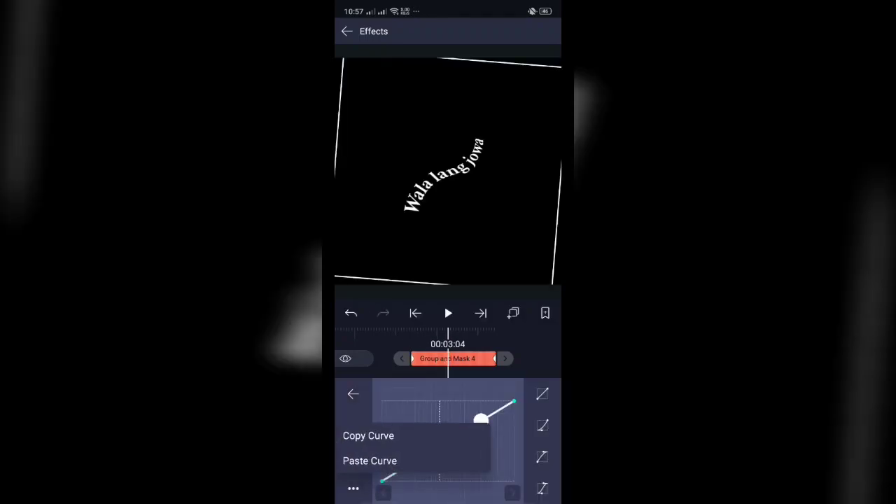
left_click(370, 460)
left_click(419, 444)
left_click_drag(501, 441, 502, 414)
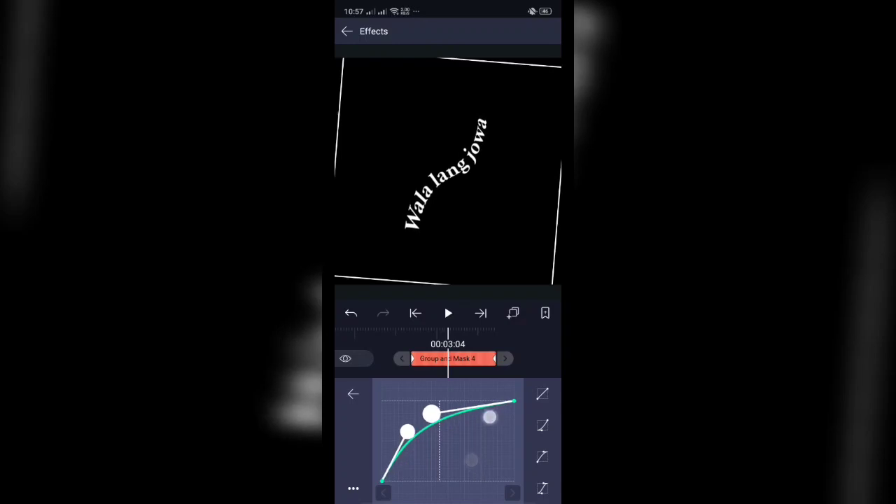
left_click_drag(499, 347, 514, 328)
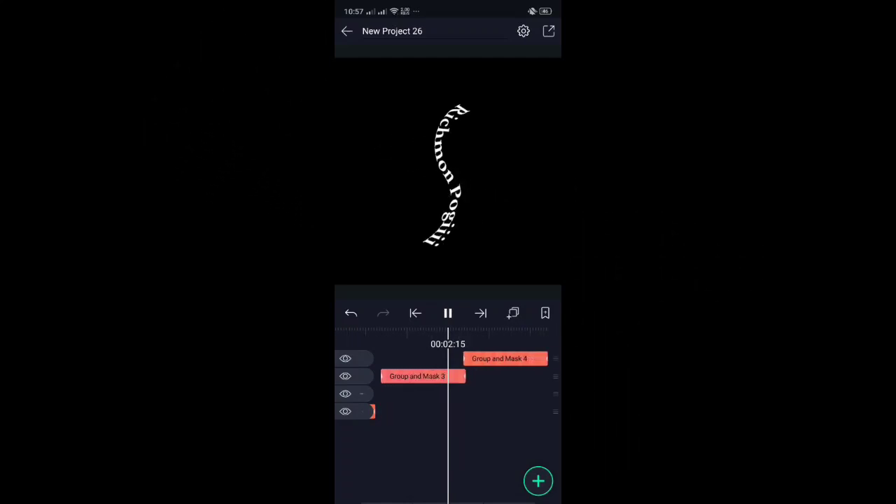
Replay the transitions and check Group and Mask 3's existing effects
mouse_move(455, 405)
left_mouse_down()
mouse_move(512, 380)
mouse_move(488, 405)
mouse_move(508, 413)
mouse_move(496, 436)
left_mouse_up()
left_click(448, 313)
left_click(448, 376)
left_click(514, 477)
left_click(347, 31)
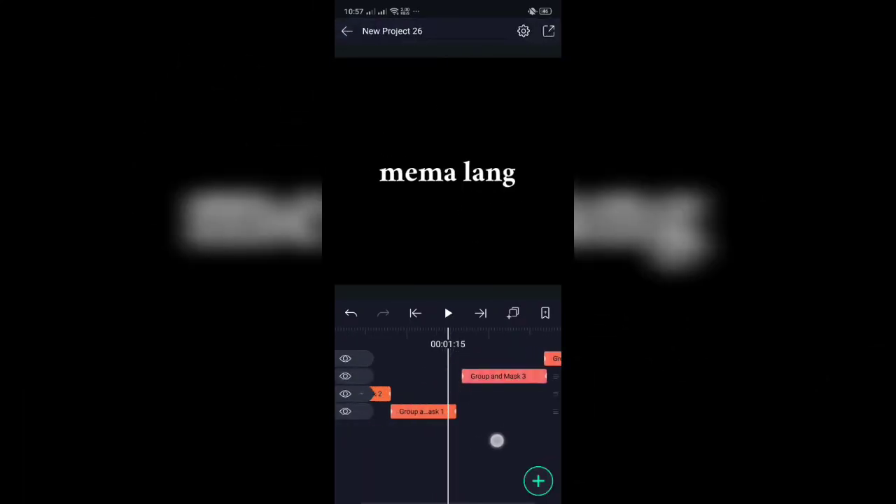
Copy the Motion Blur effect from Group and Mask 1
left_click(422, 410)
left_click(525, 478)
left_click(498, 429)
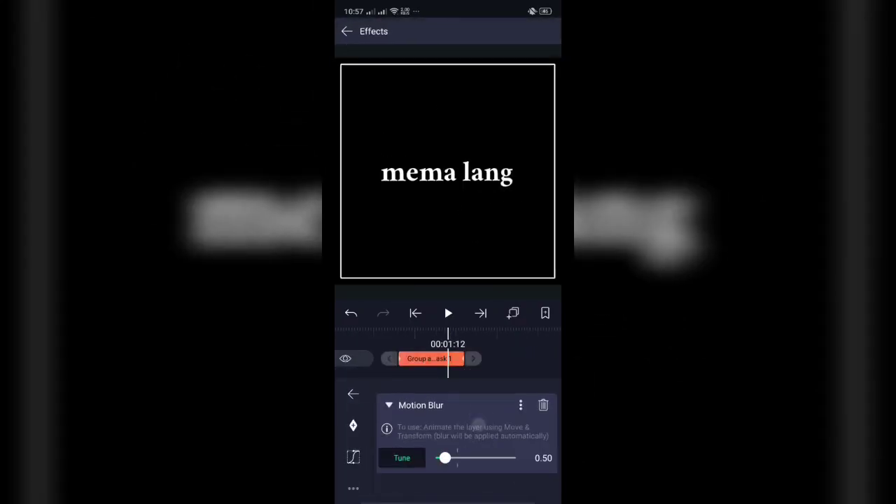
left_click(520, 394)
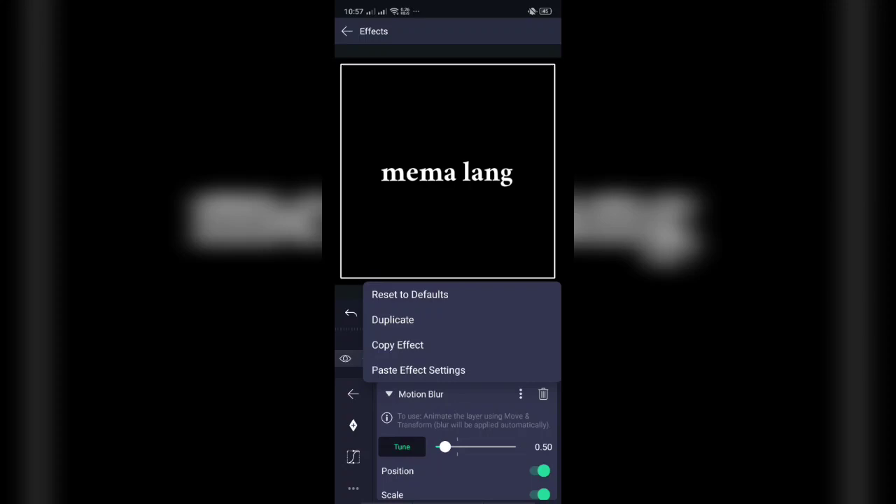
left_click(398, 344)
left_click(346, 31)
Paste Motion Blur onto Group and Mask 3 and Group and Mask 4
left_click_drag(518, 422, 484, 374)
left_click(534, 469)
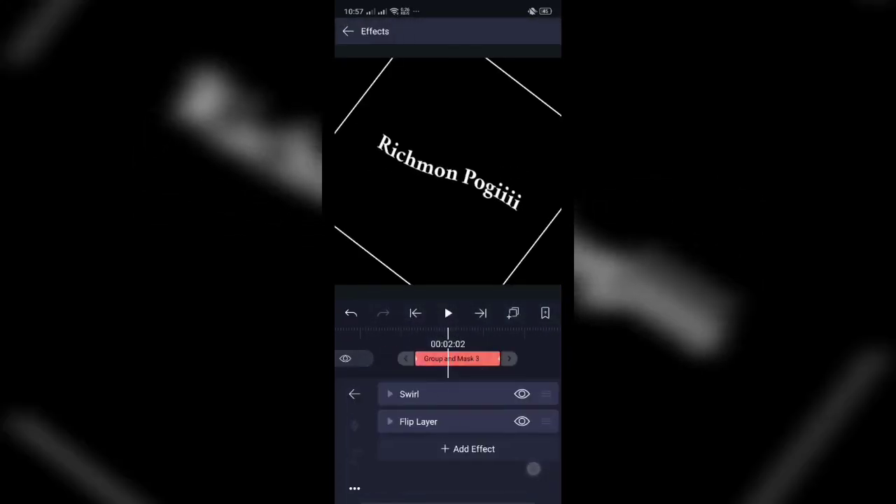
left_click(354, 488)
left_click(361, 459)
left_click(534, 355)
mouse_move(492, 444)
left_mouse_down()
mouse_move(484, 363)
mouse_move(528, 340)
left_mouse_up()
left_click(484, 363)
left_click(353, 488)
left_click(364, 460)
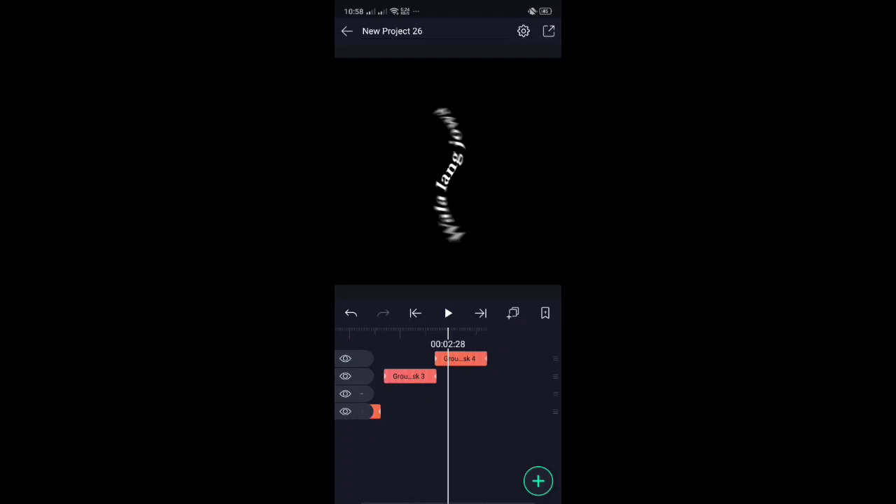
Preview the last text group, then switch to recent apps with YouTube in front
left_click_drag(485, 425, 452, 425)
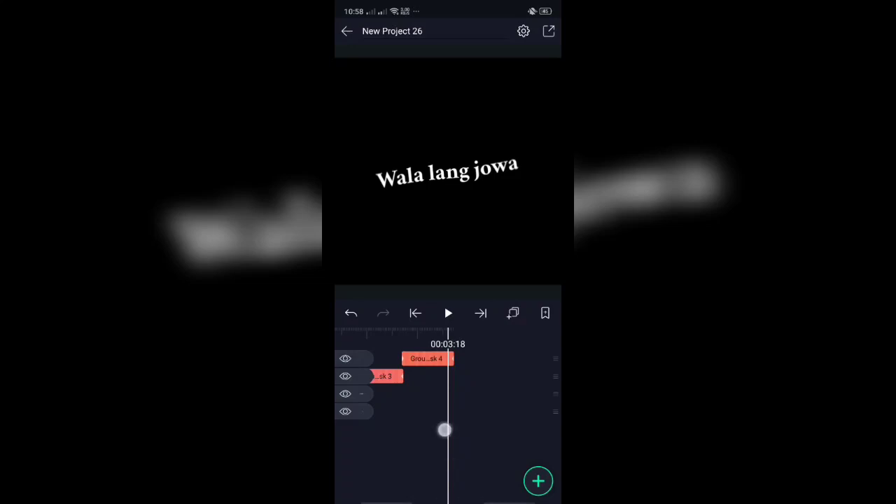
left_click_drag(434, 501, 437, 315)
left_click_drag(392, 245, 630, 245)
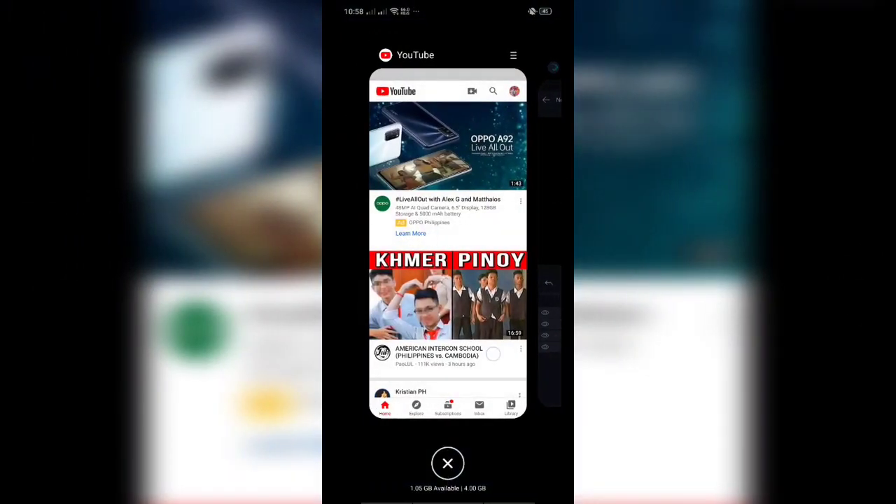
Open YouTube, go to your own channel, and scroll the uploads for the Lyrical Edits video
left_click(448, 245)
left_click(543, 32)
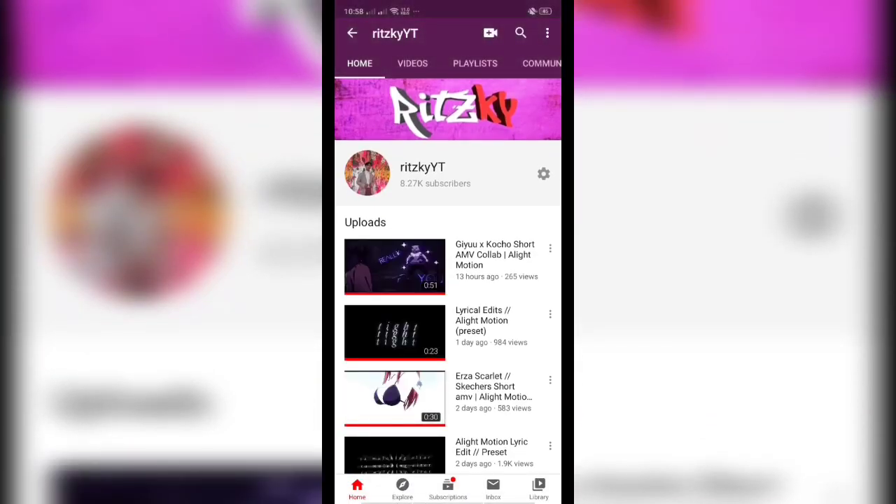
scroll(448, 315, "down", 1)
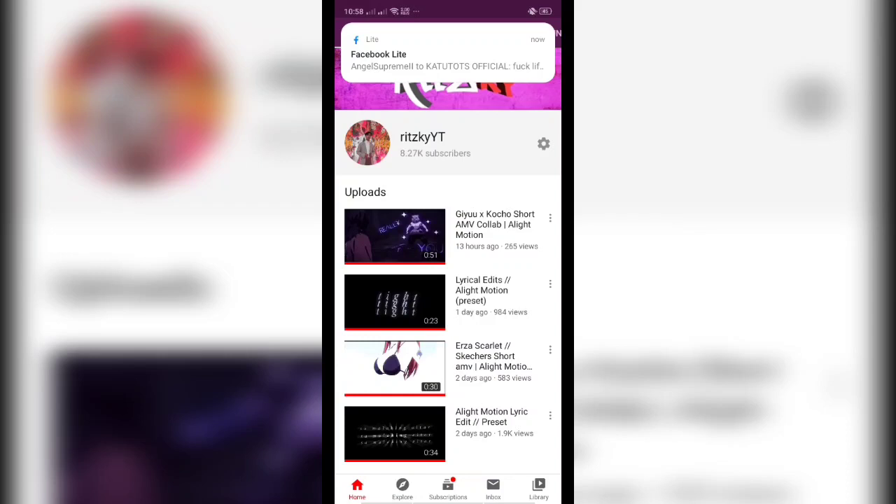
scroll(448, 315, "down", 1)
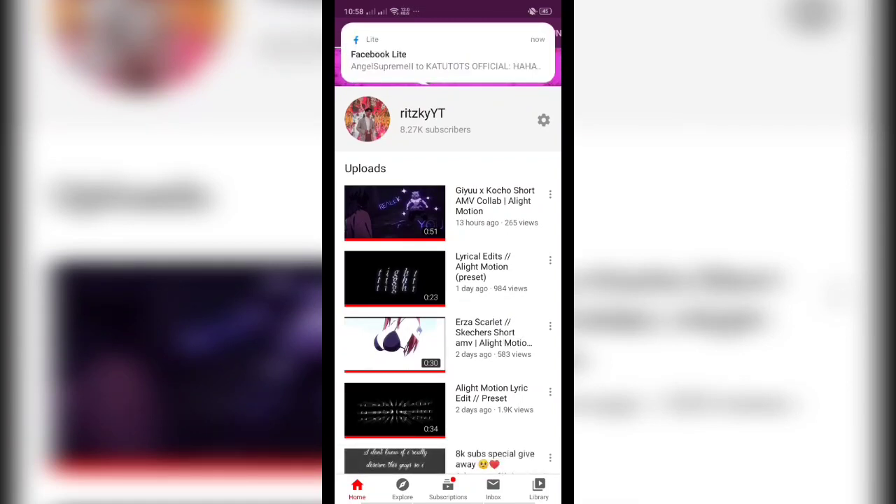
scroll(490, 350, "down", 2)
scroll(420, 280, "up", 2)
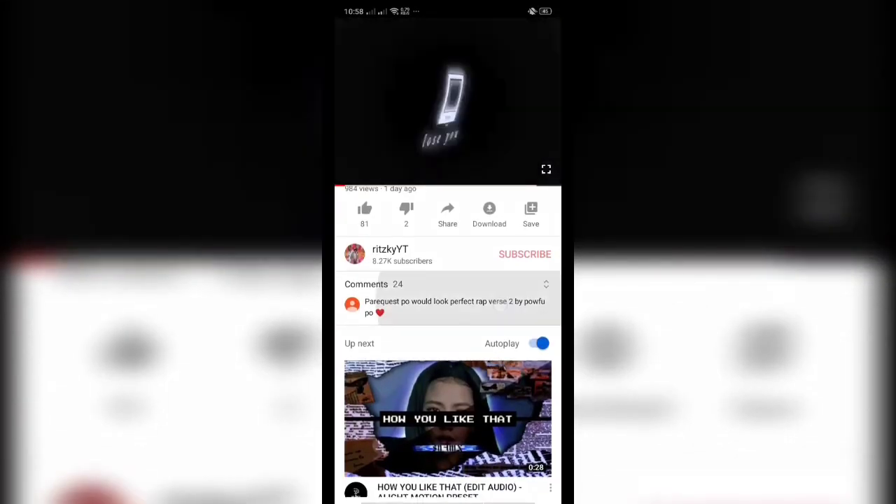
Open the Lyrical Edits video's comments and scroll through them
left_click(448, 297)
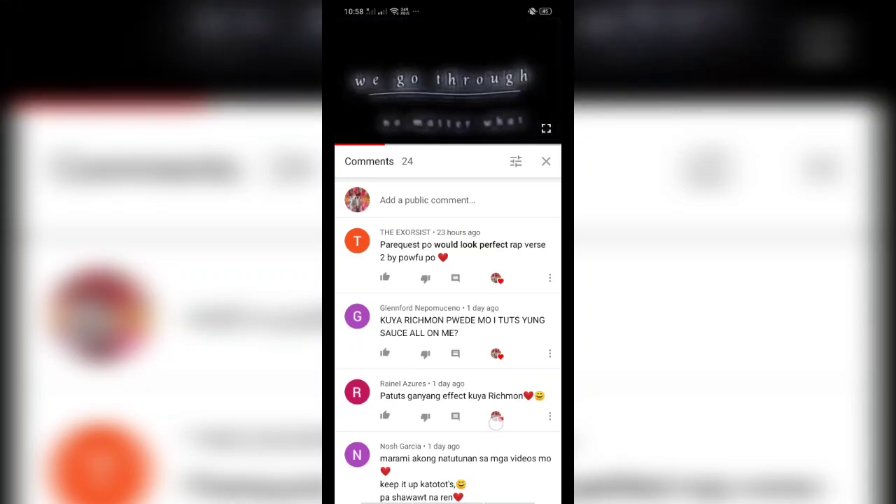
scroll(495, 420, "down", 2)
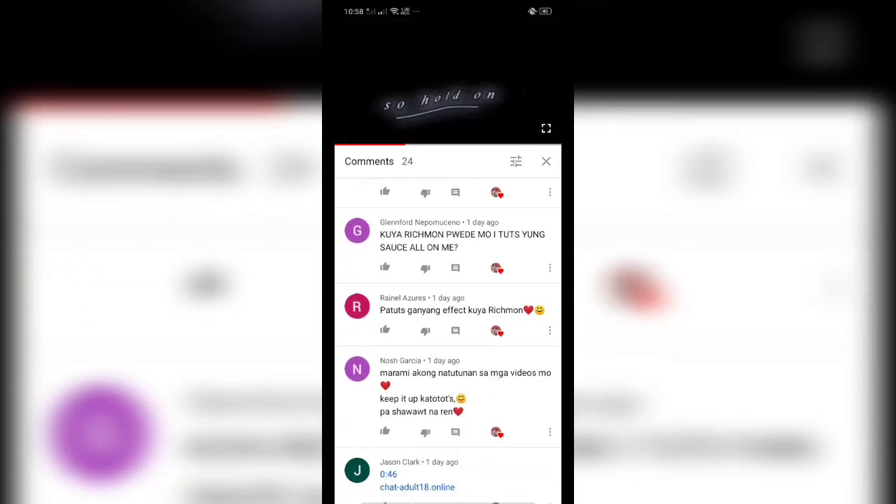
scroll(511, 370, "down", 2)
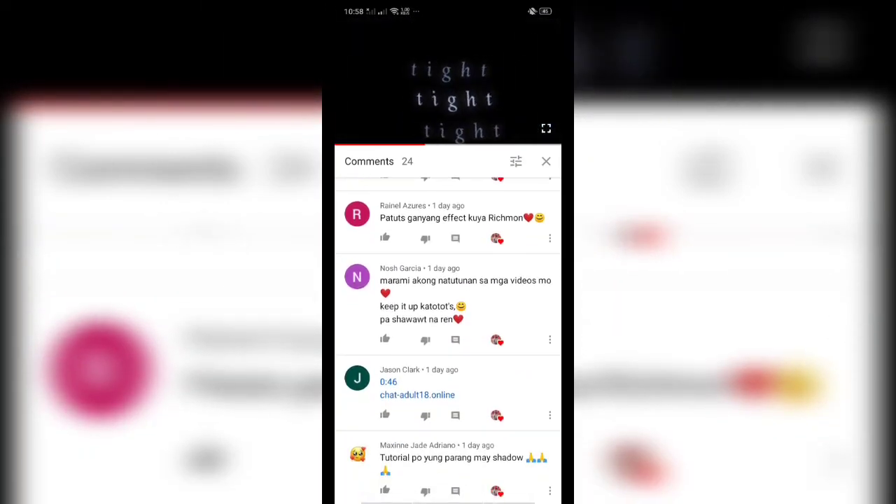
scroll(490, 420, "down", 1)
scroll(490, 420, "down", 1)
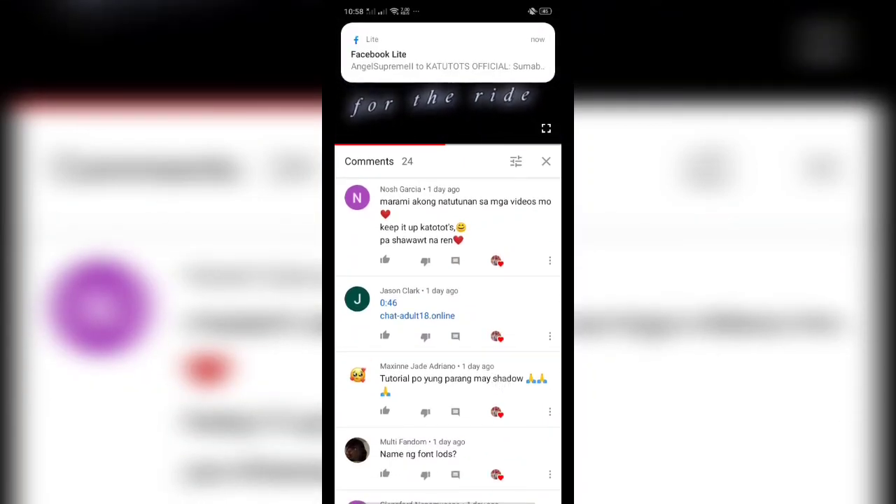
scroll(490, 420, "down", 2)
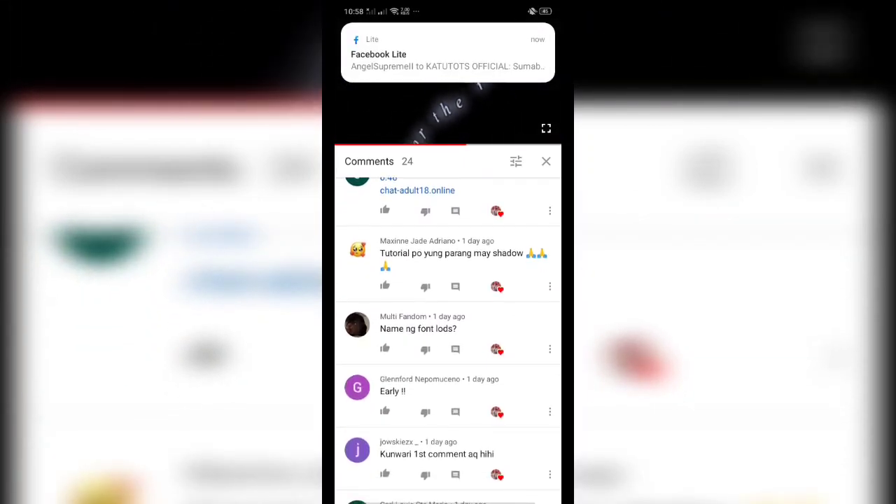
scroll(513, 366, "down", 1)
scroll(513, 366, "down", 1)
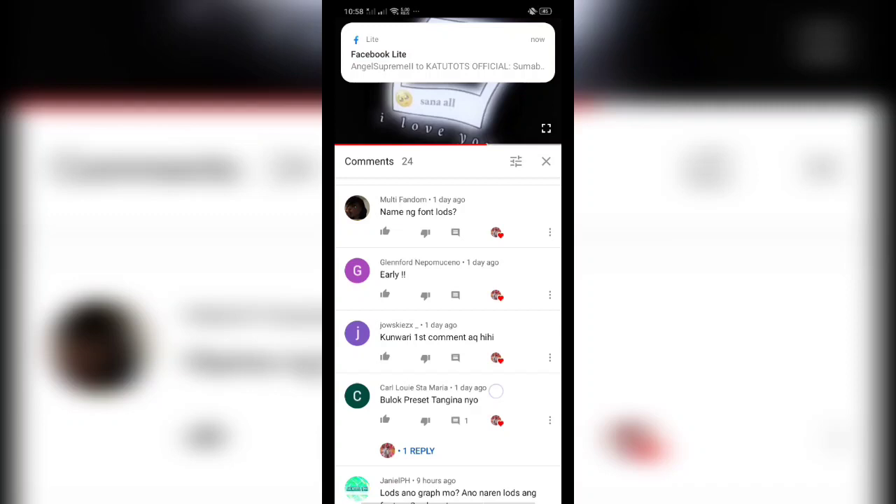
scroll(499, 380, "down", 1)
scroll(498, 381, "down", 1)
scroll(498, 381, "down", 1)
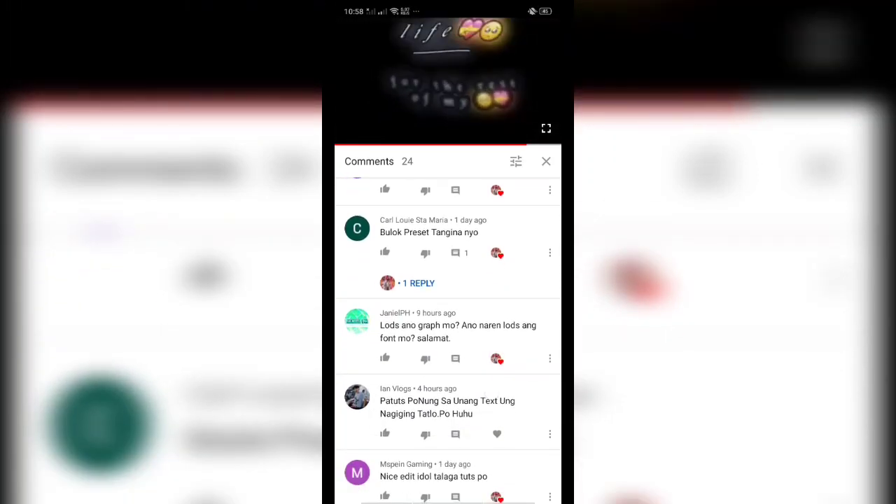
scroll(502, 388, "down", 1)
scroll(448, 336, "down", 1)
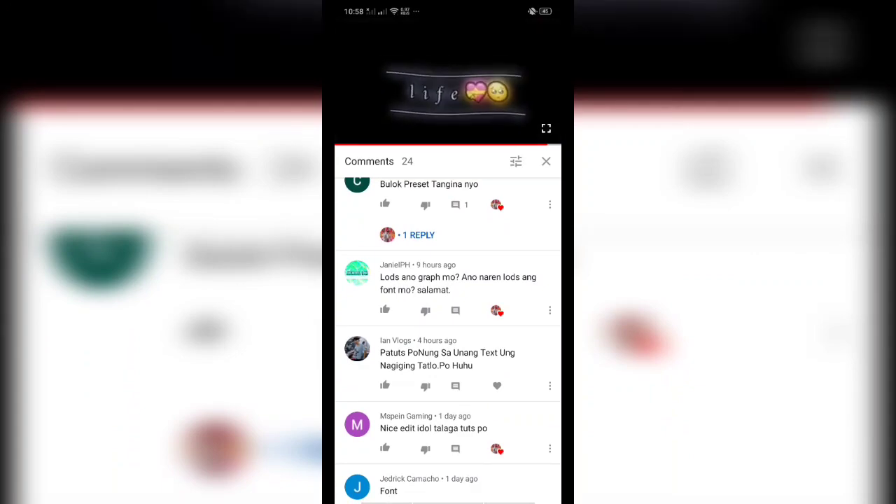
scroll(513, 372, "down", 3)
scroll(514, 372, "down", 1)
scroll(513, 371, "down", 2)
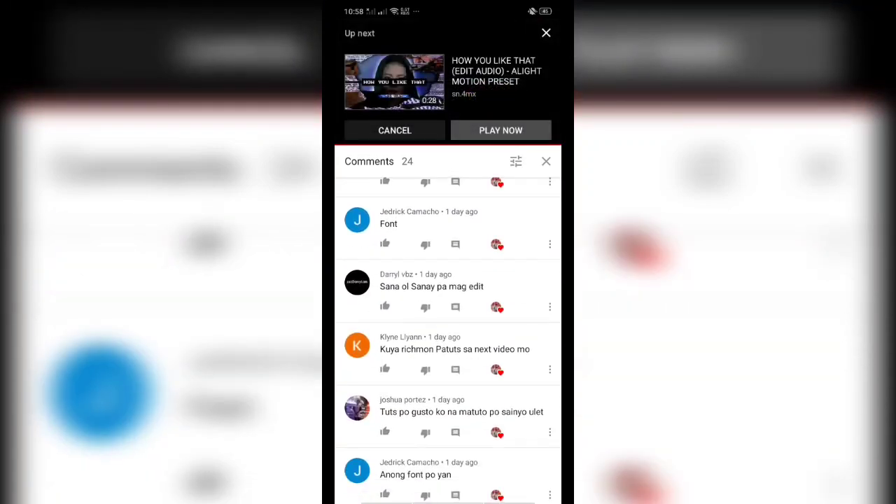
scroll(529, 357, "down", 1)
Shrink the video to a miniplayer and scroll down the channel's uploads
key("Escape")
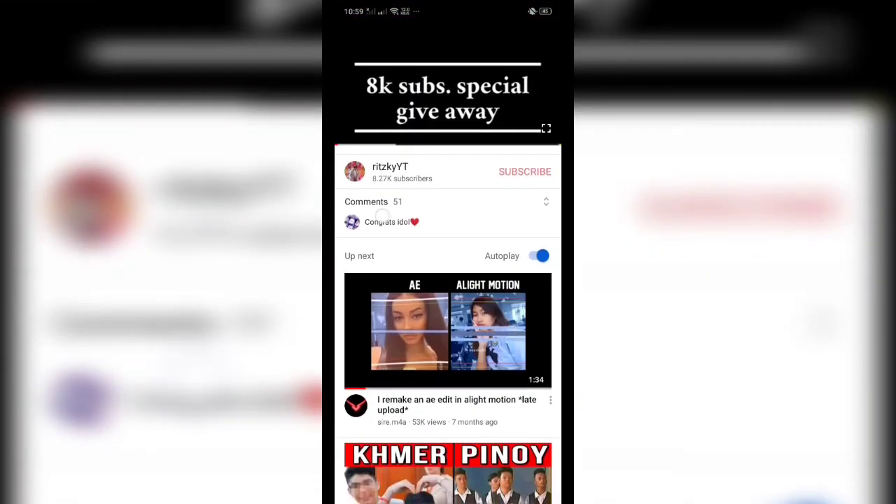
left_click(434, 203)
scroll(497, 380, "down", 1)
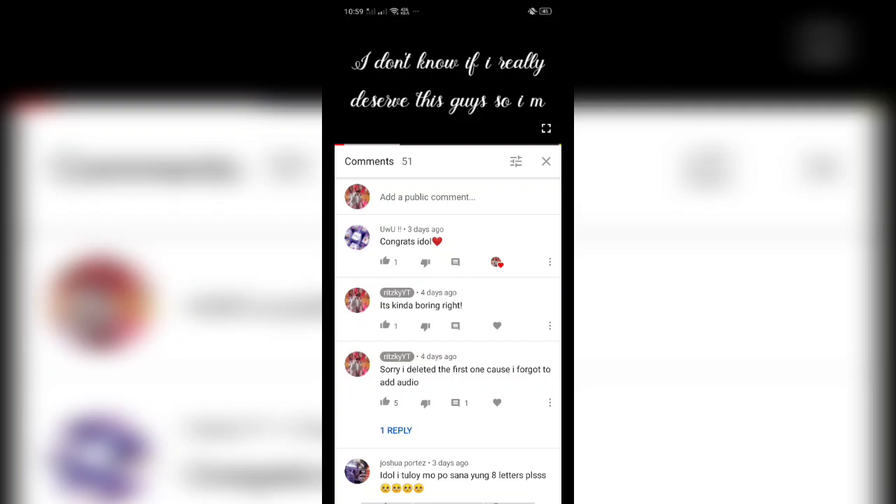
scroll(500, 354, "down", 1)
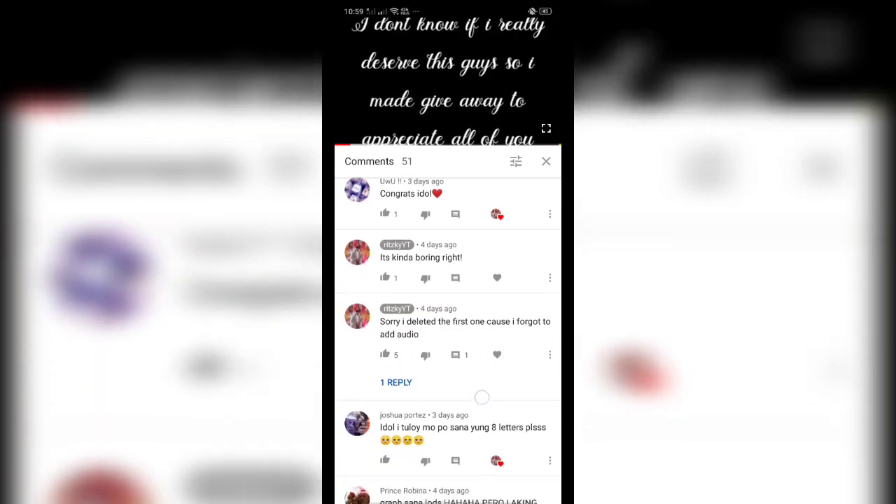
scroll(500, 353, "down", 3)
scroll(500, 354, "down", 1)
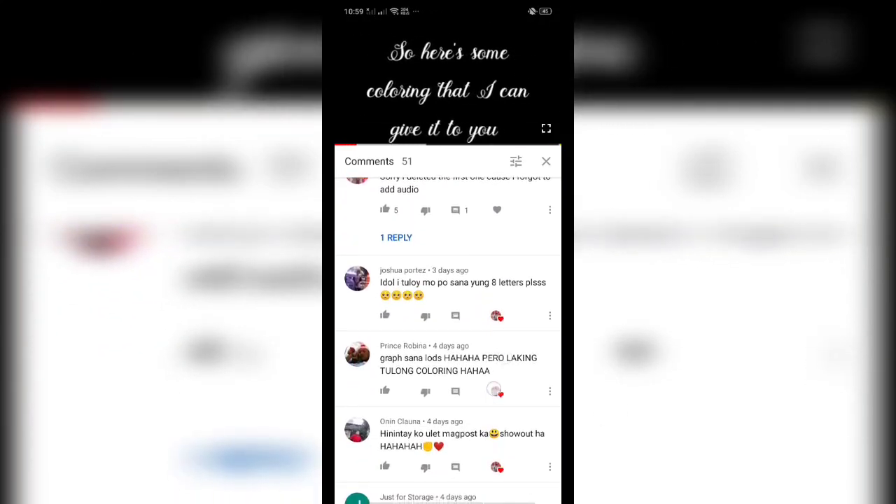
scroll(500, 353, "down", 1)
scroll(501, 353, "down", 1)
scroll(501, 353, "down", 1)
scroll(500, 354, "down", 1)
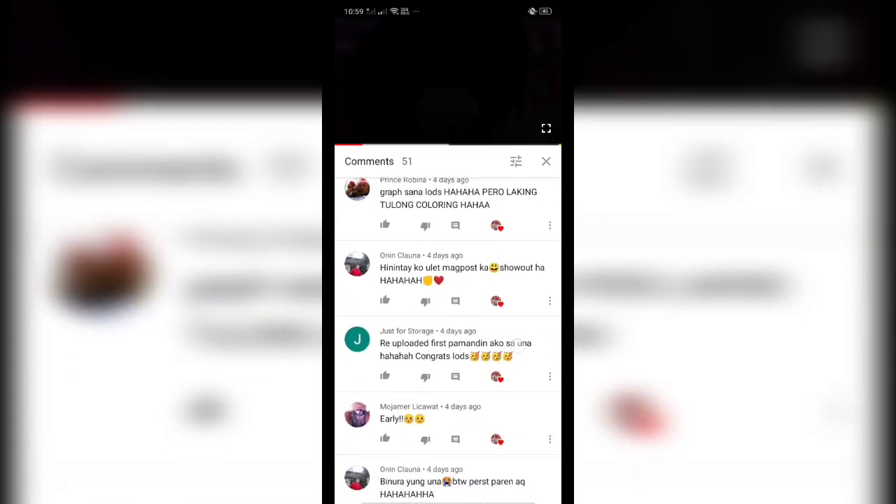
scroll(501, 354, "down", 1)
scroll(510, 348, "down", 1)
scroll(490, 380, "down", 1)
scroll(490, 379, "down", 1)
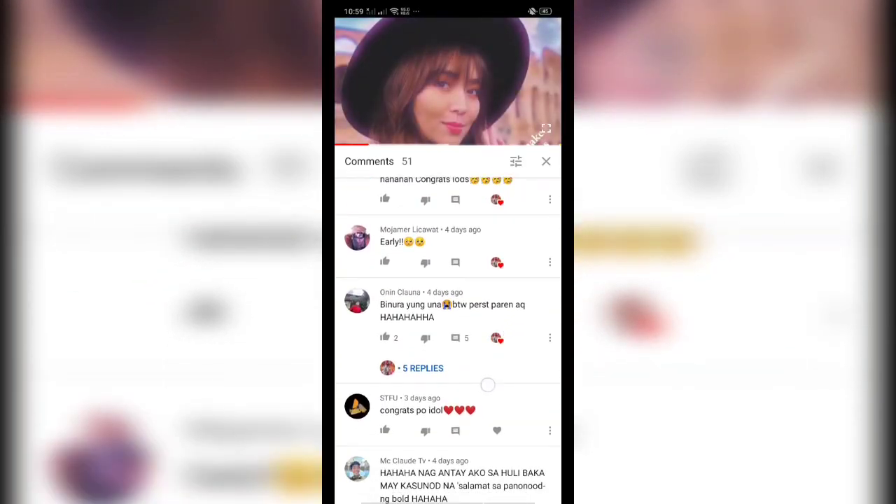
scroll(490, 379, "down", 1)
scroll(490, 379, "down", 1)
scroll(490, 380, "down", 1)
scroll(508, 349, "down", 1)
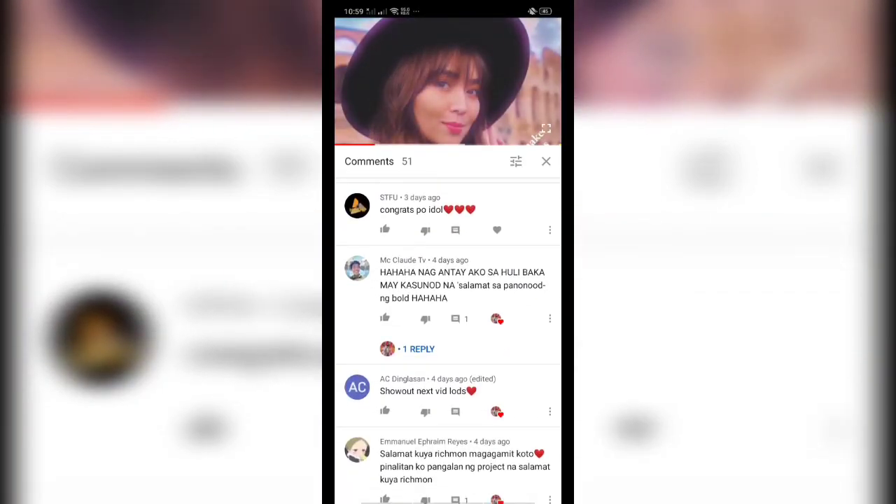
scroll(508, 350, "down", 1)
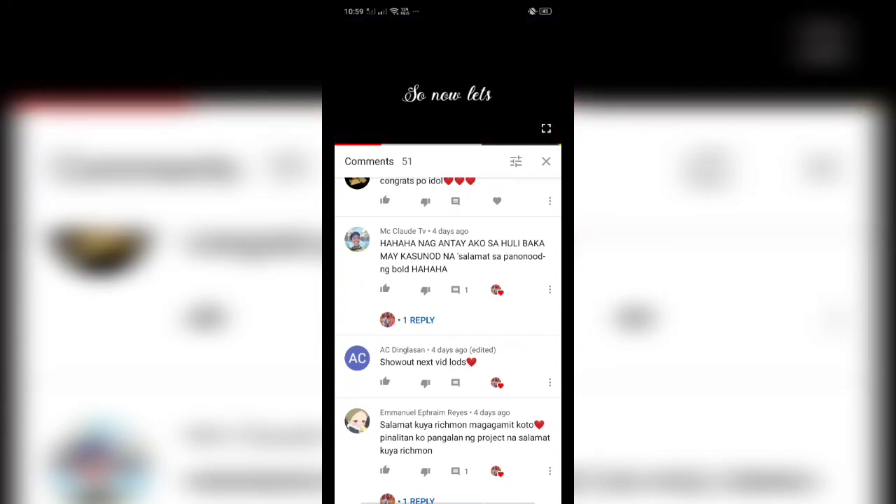
scroll(508, 349, "down", 1)
scroll(448, 336, "down", 1)
scroll(448, 336, "down", 1)
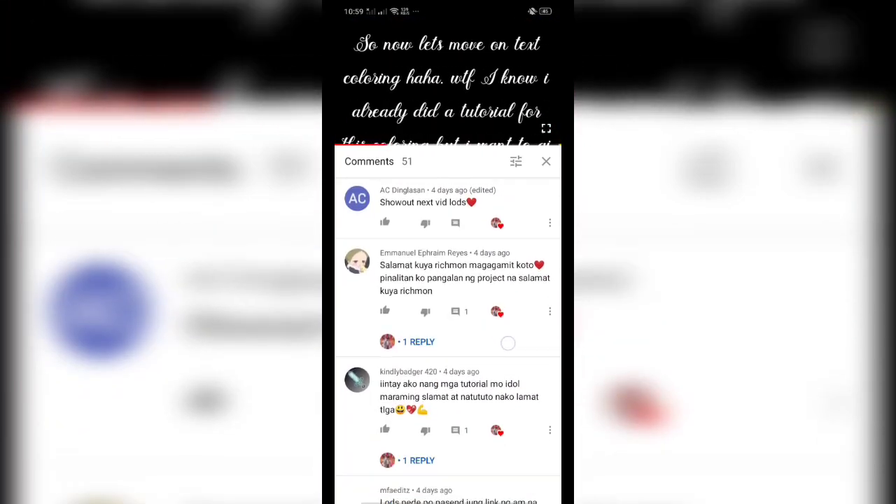
scroll(486, 395, "down", 2)
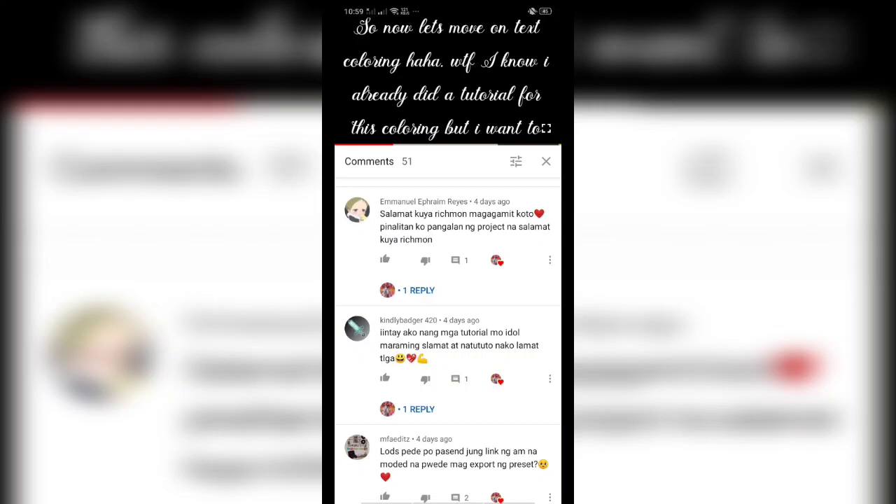
scroll(476, 396, "down", 1)
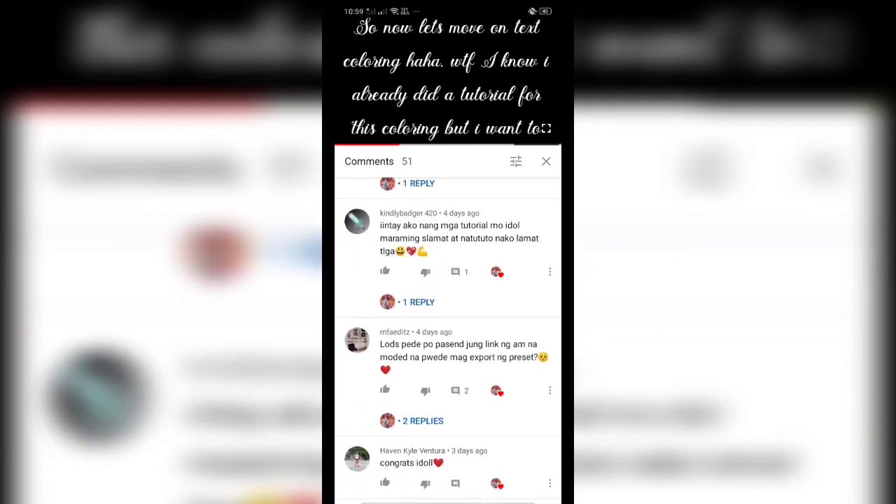
scroll(476, 396, "down", 1)
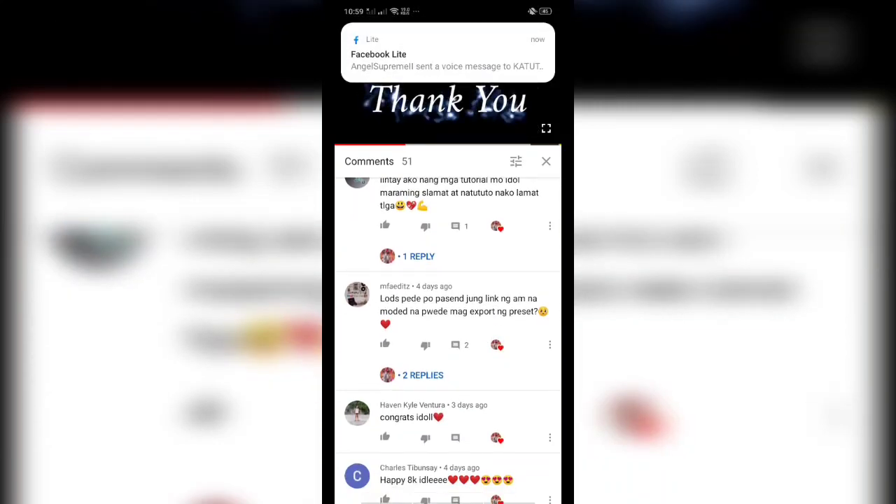
scroll(448, 336, "down", 1)
scroll(448, 336, "down", 1)
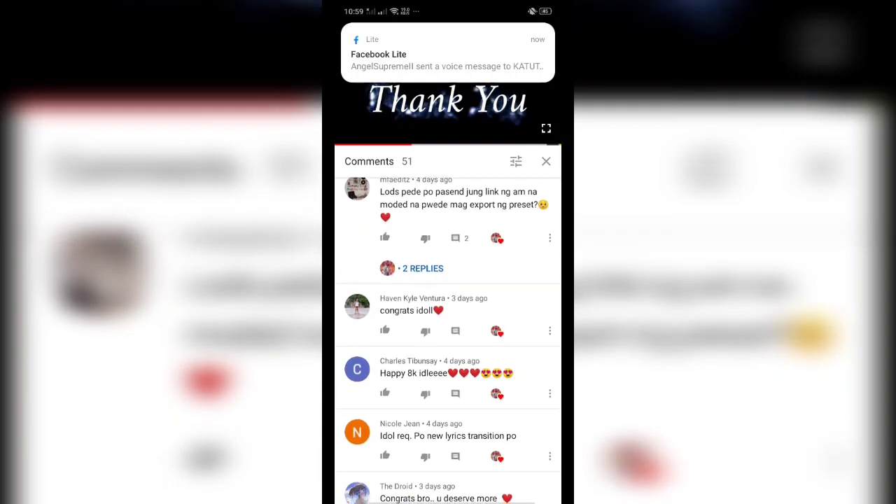
scroll(485, 381, "down", 1)
scroll(485, 381, "down", 1)
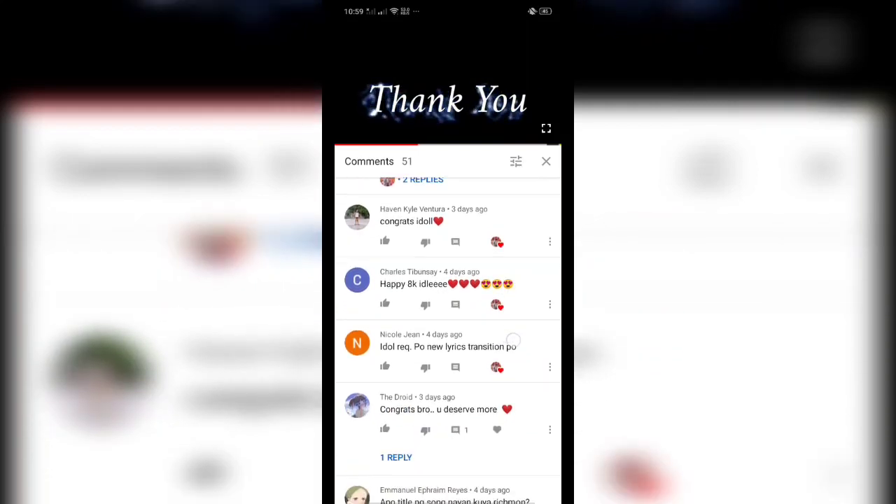
scroll(485, 382, "down", 1)
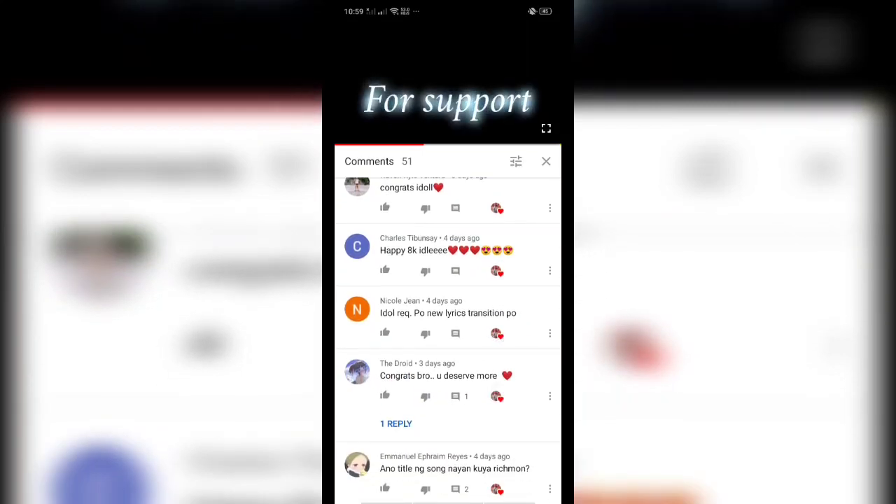
left_click(395, 424)
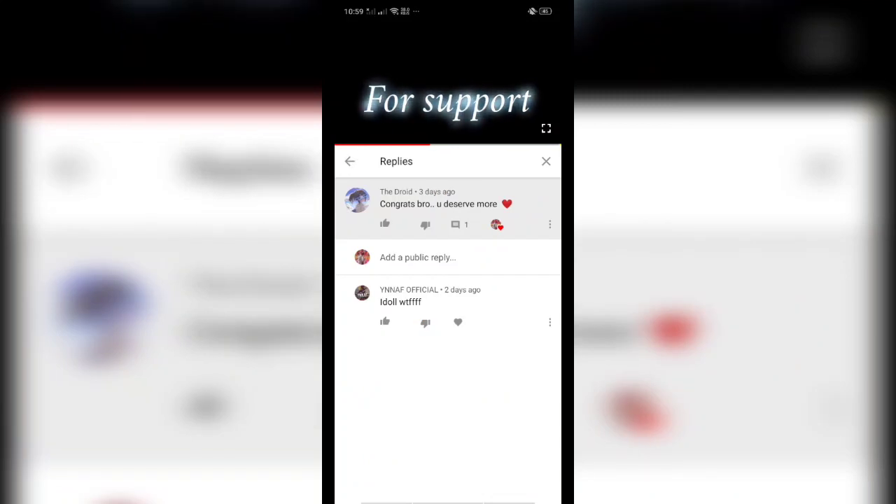
left_click(350, 161)
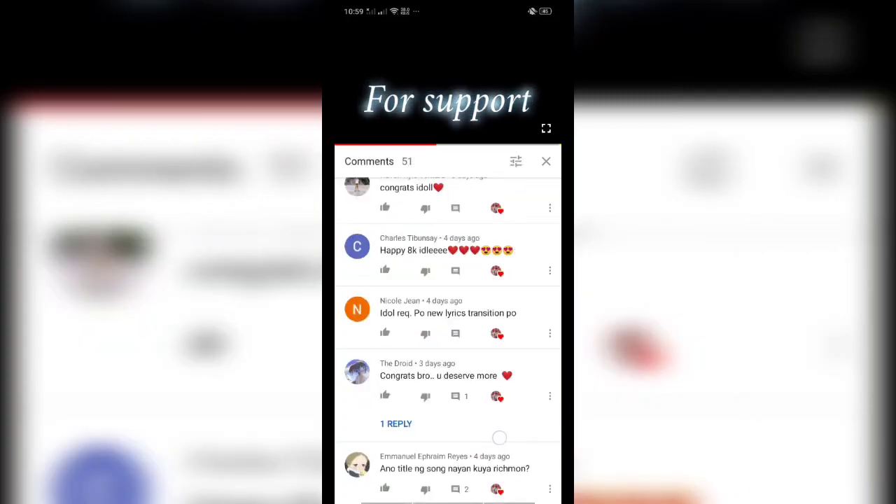
scroll(499, 437, "down", 2)
scroll(496, 434, "down", 1)
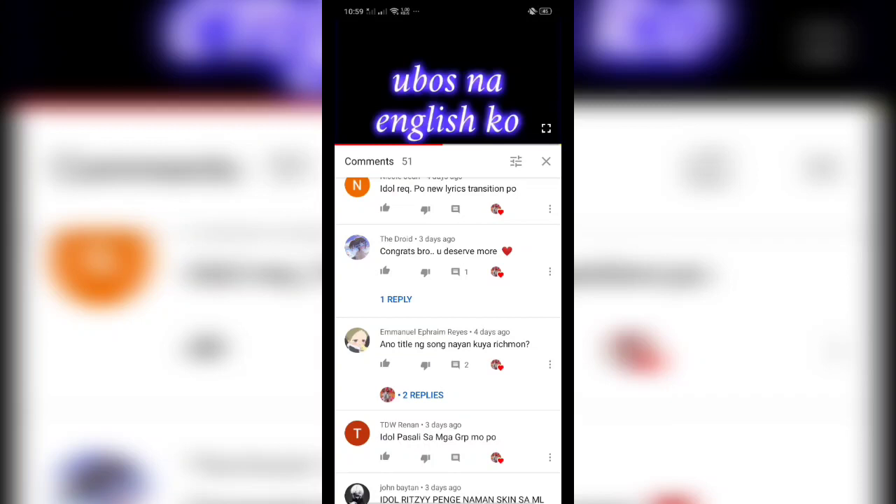
scroll(504, 410, "down", 1)
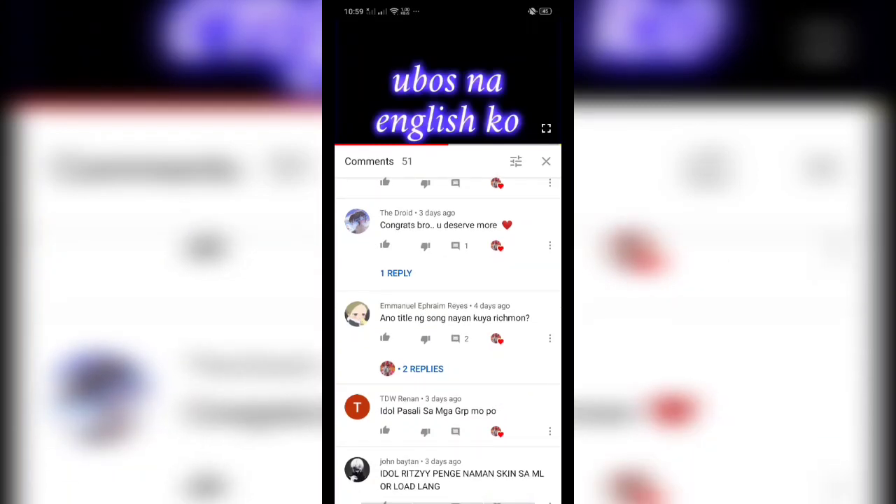
scroll(504, 410, "down", 2)
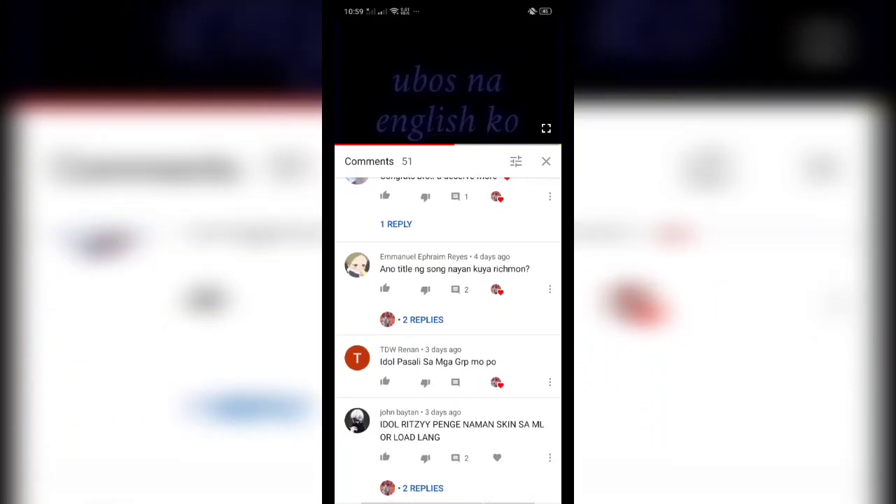
scroll(513, 393, "down", 2)
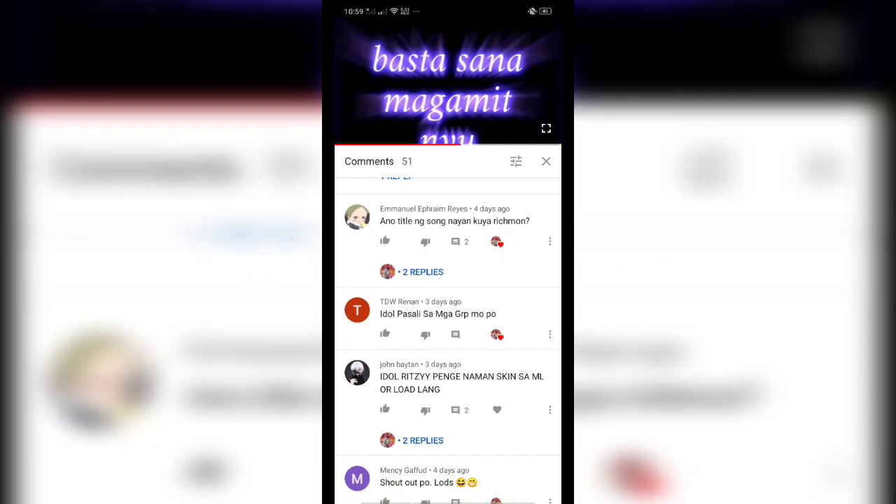
scroll(503, 428, "down", 2)
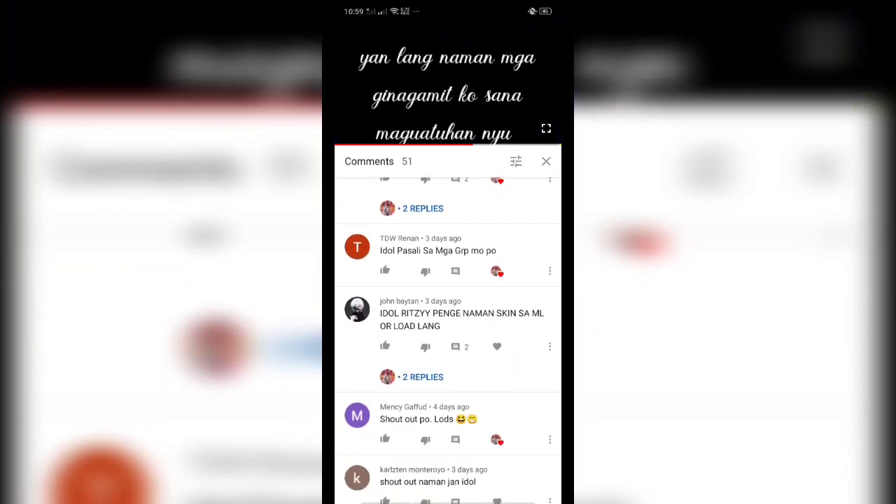
scroll(489, 392, "down", 1)
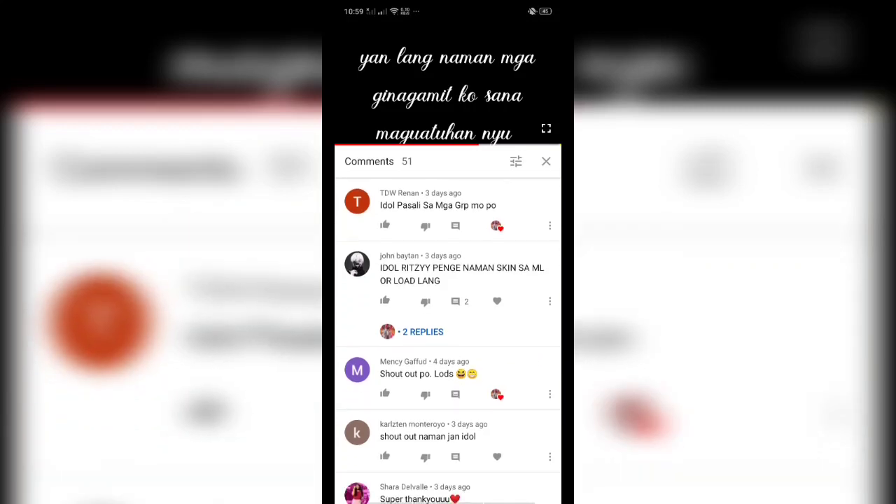
scroll(490, 392, "down", 1)
scroll(490, 392, "down", 1)
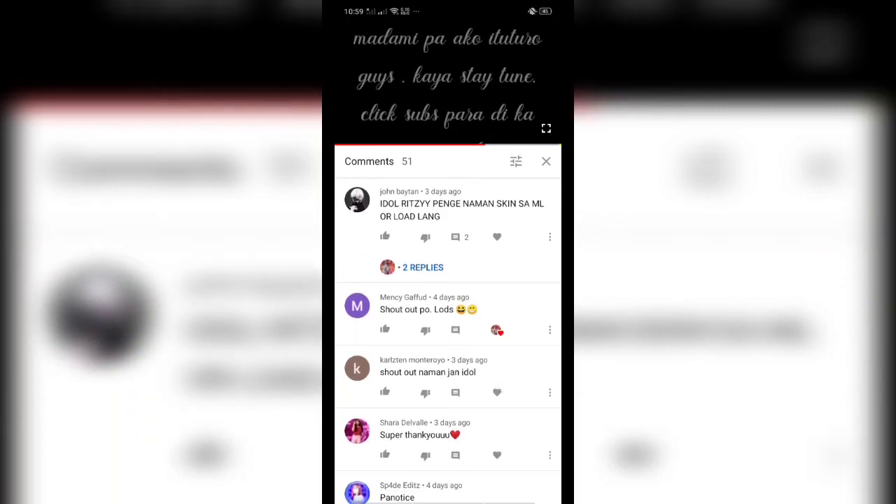
scroll(496, 394, "down", 1)
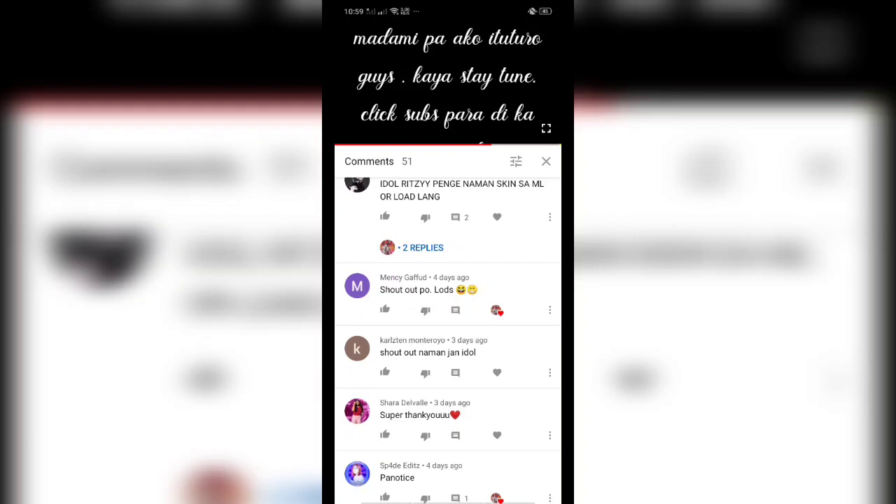
scroll(448, 336, "down", 1)
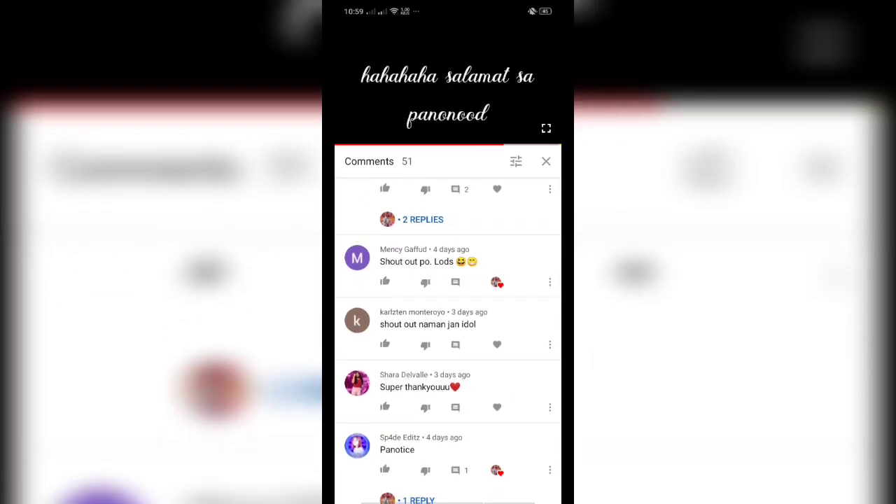
scroll(516, 376, "down", 1)
scroll(525, 366, "down", 1)
scroll(515, 378, "down", 1)
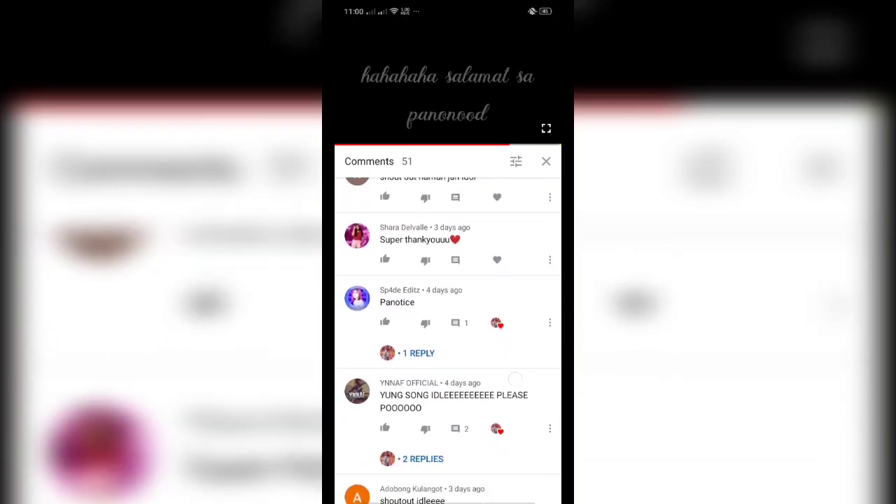
scroll(515, 379, "down", 1)
scroll(518, 378, "down", 2)
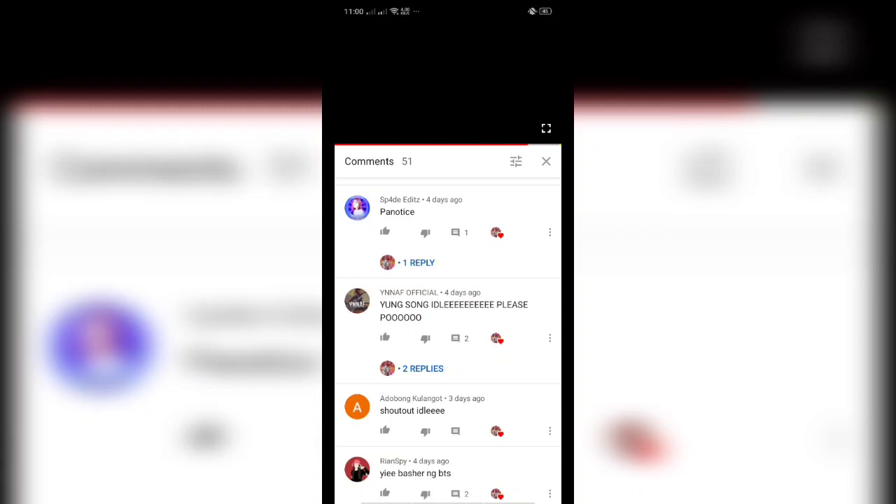
scroll(448, 336, "down", 2)
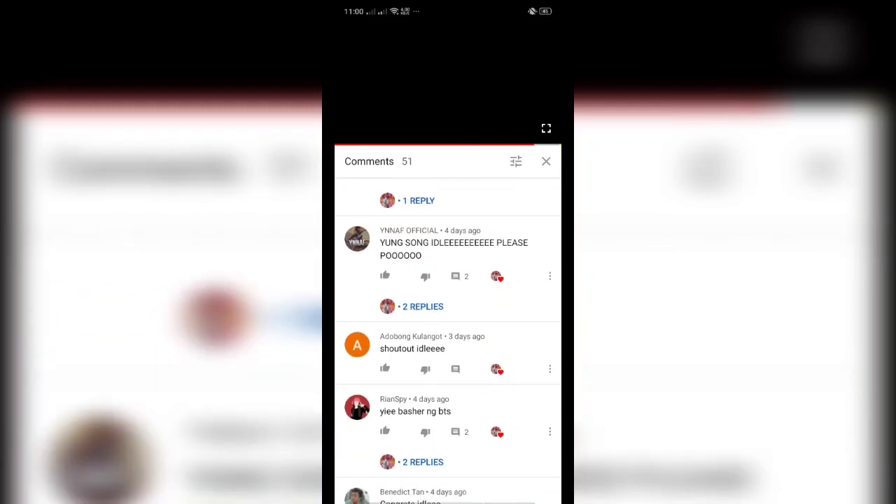
scroll(488, 415, "down", 1)
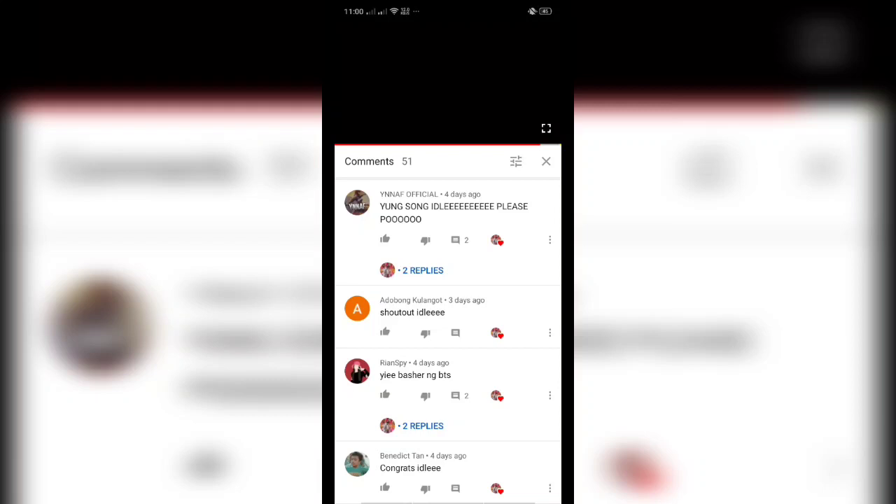
left_click(546, 161)
Open the uploader's channel page, then go back from it
left_click(381, 208)
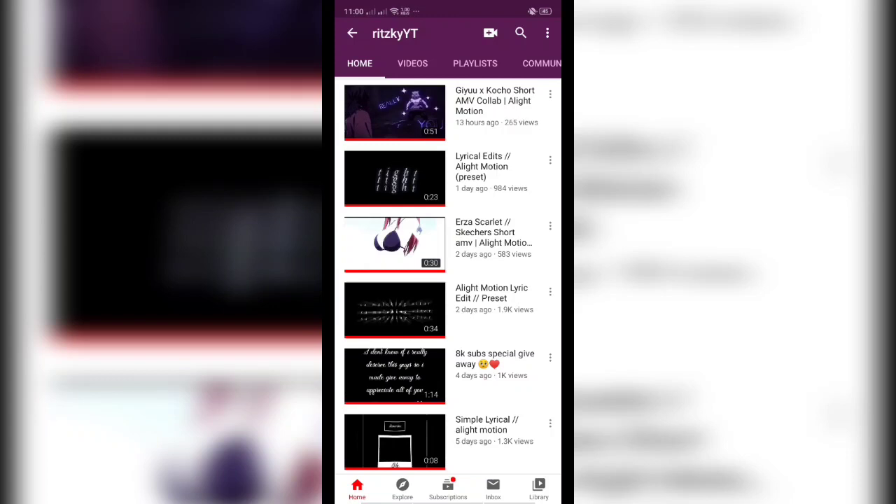
left_click(353, 32)
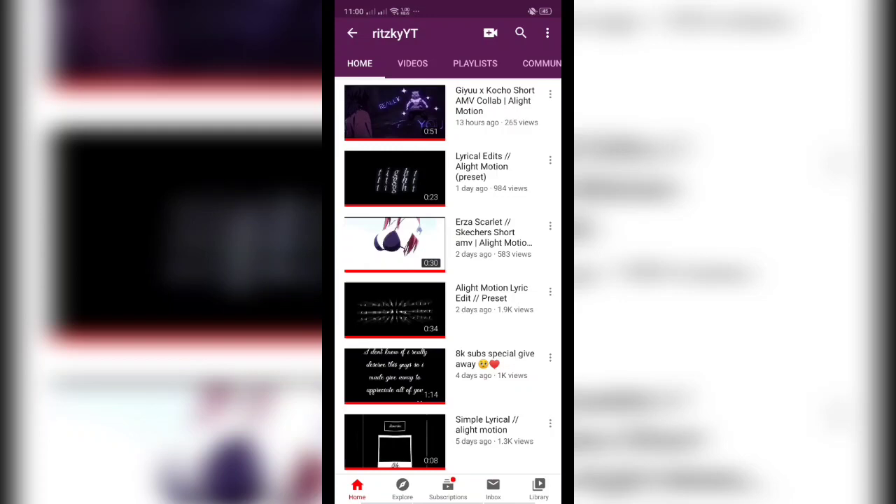